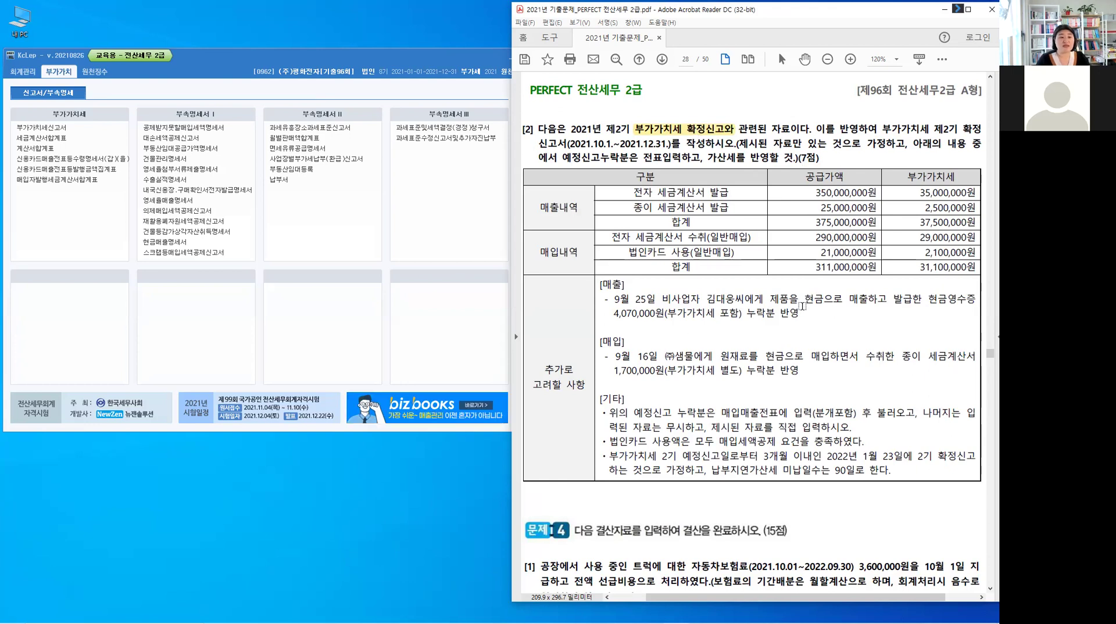
# Open the 대손세액공제신고서 form for exam question [1] and set its query period to April through June 2021
pyautogui.scroll(5, 801, 306)
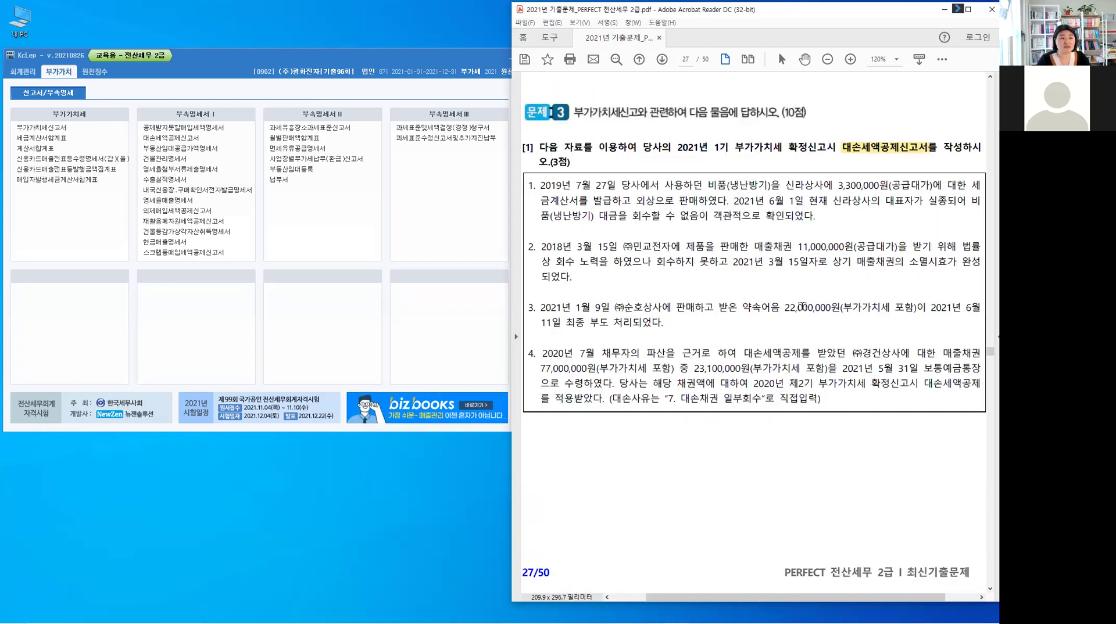
pyautogui.scroll(-1, 884, 157)
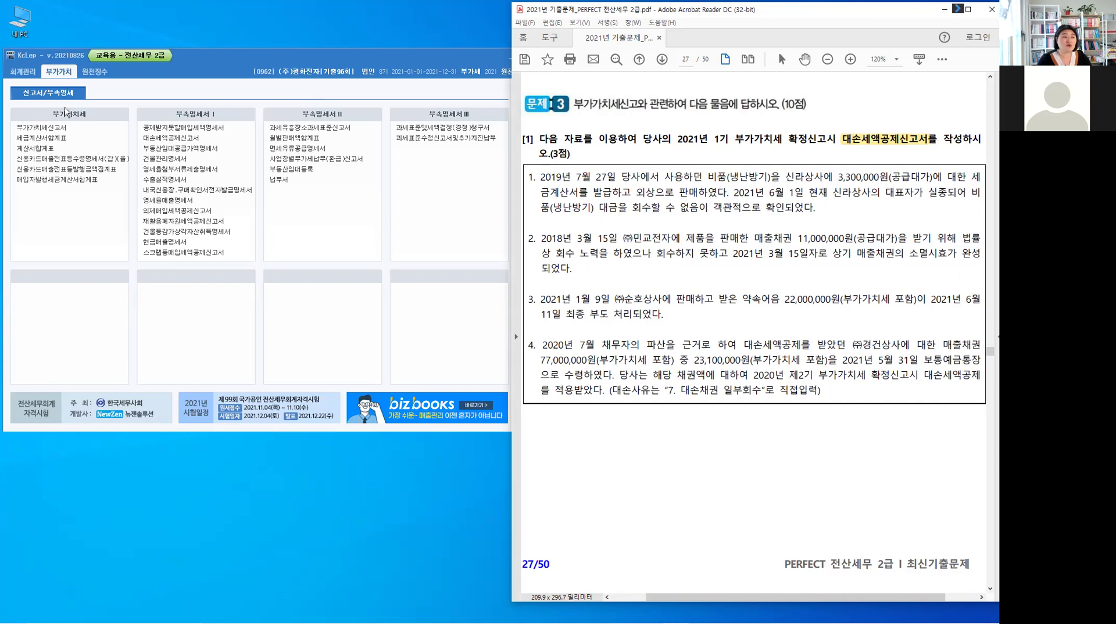
pyautogui.click(190, 139)
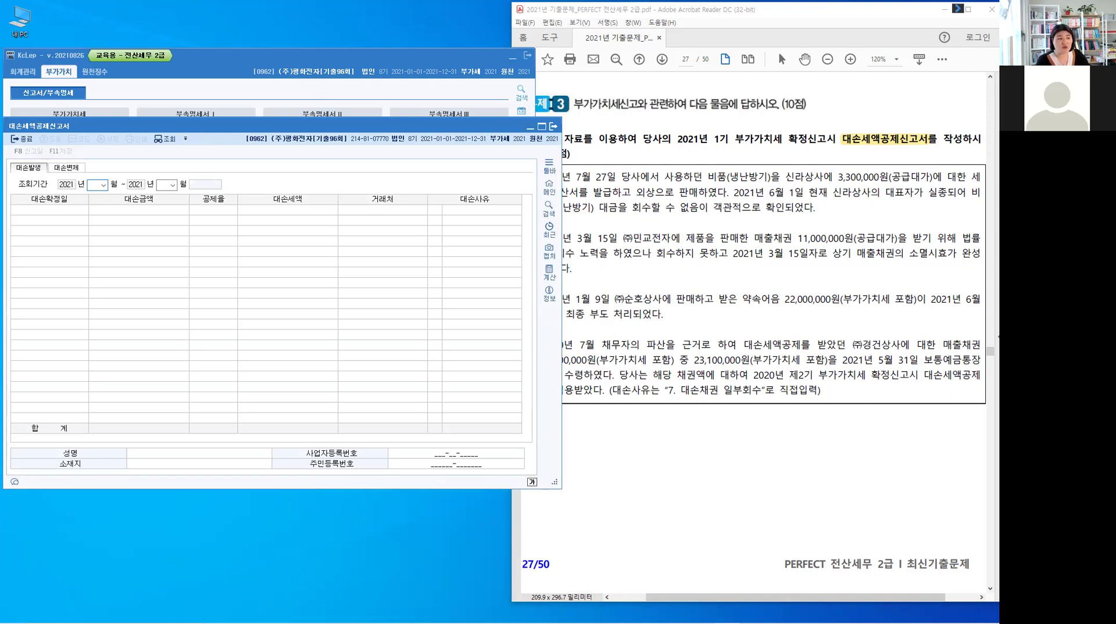
pyautogui.write('04')
pyautogui.press('Return')
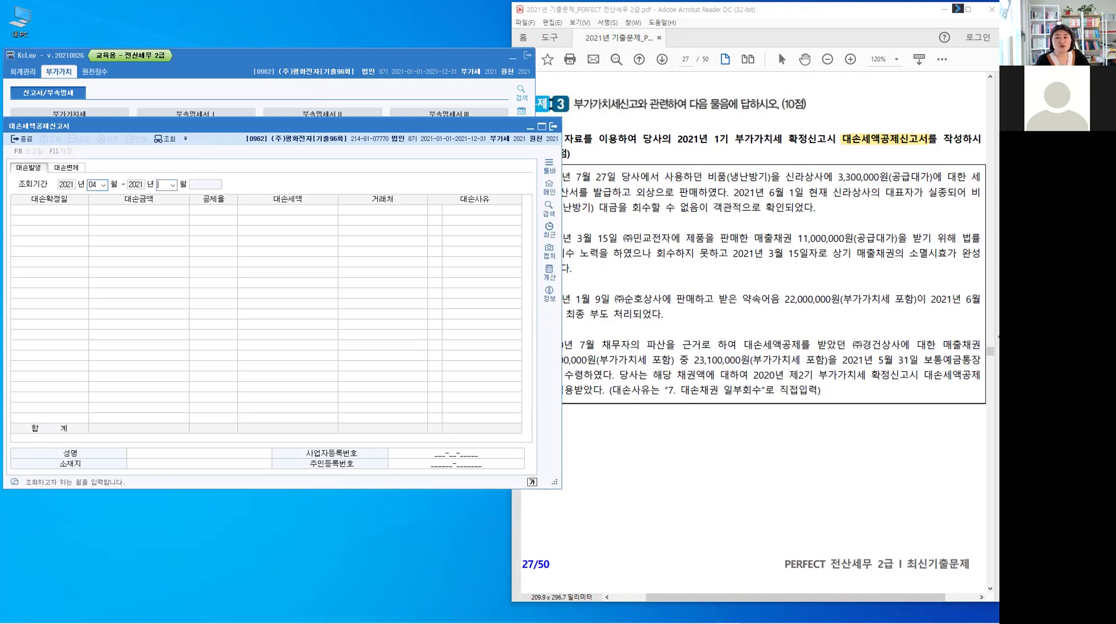
pyautogui.write('06')
pyautogui.press('Return')
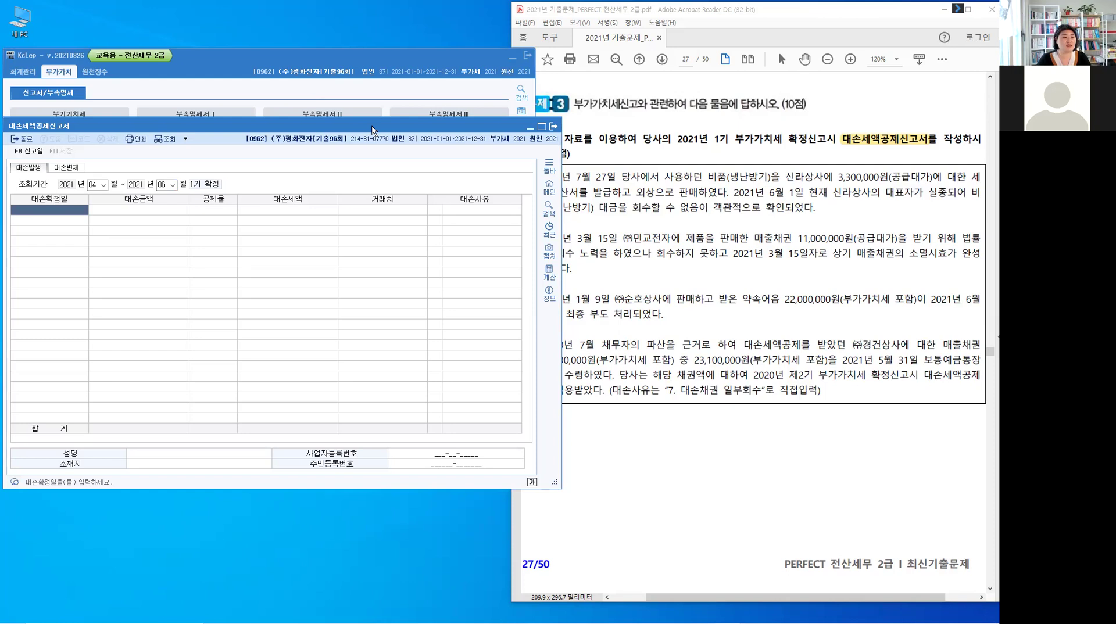
# Move the form window up, then highlight 3,300,000원(공급대가), 실종, 객관적으로 확인되었다 and 2021년 6월 1일 in item 1 of the exam PDF
pyautogui.moveTo(372, 127); pyautogui.dragTo(356, 128)
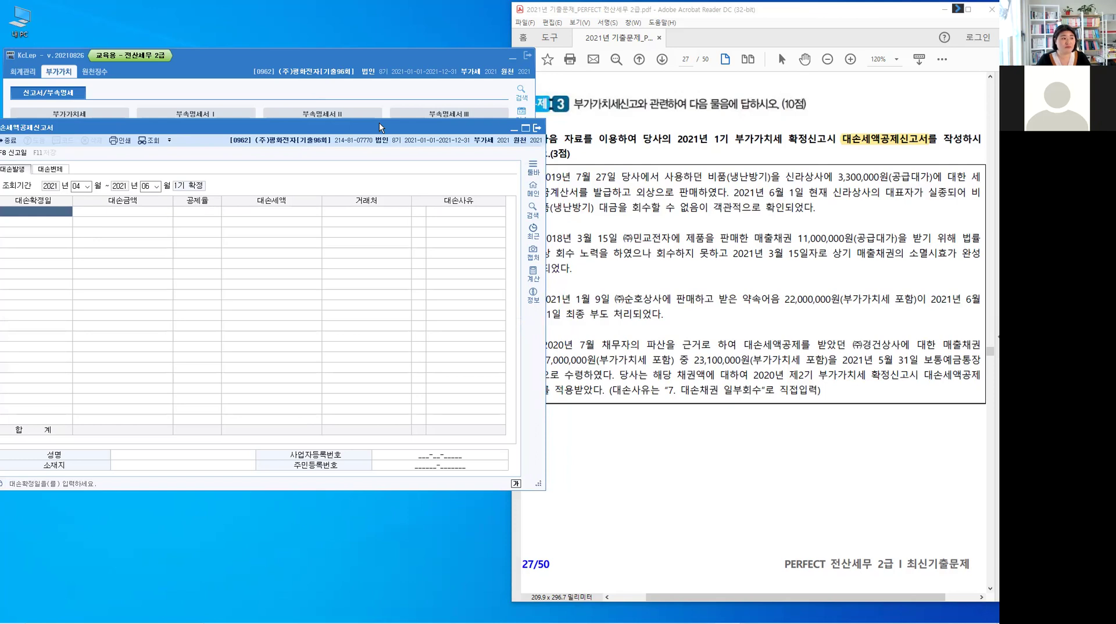
pyautogui.moveTo(379, 123); pyautogui.dragTo(386, 60)
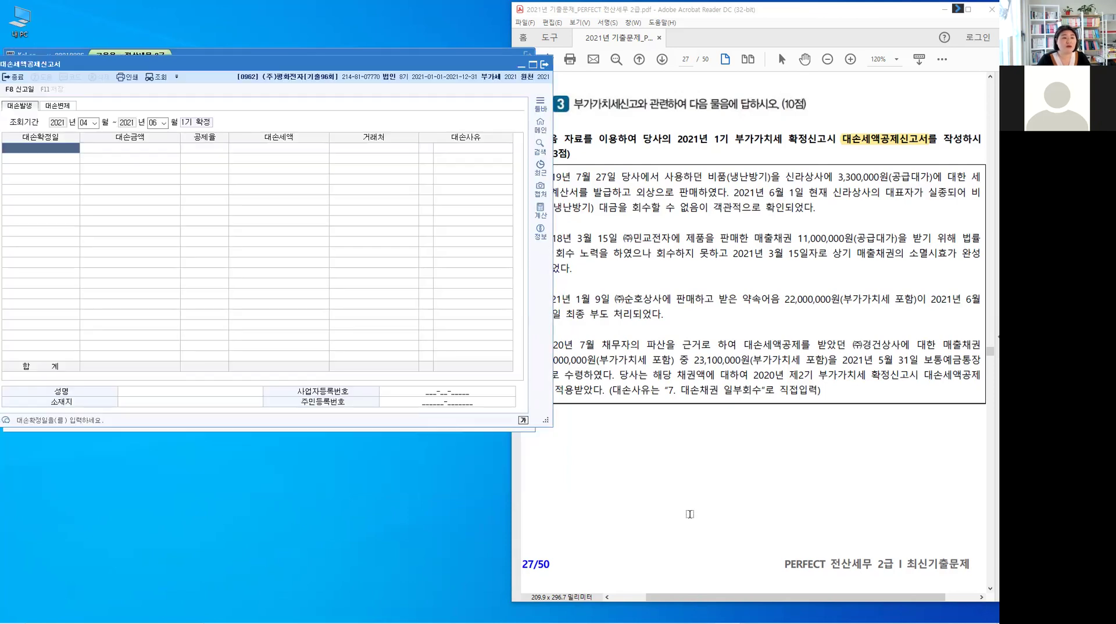
pyautogui.click(689, 513)
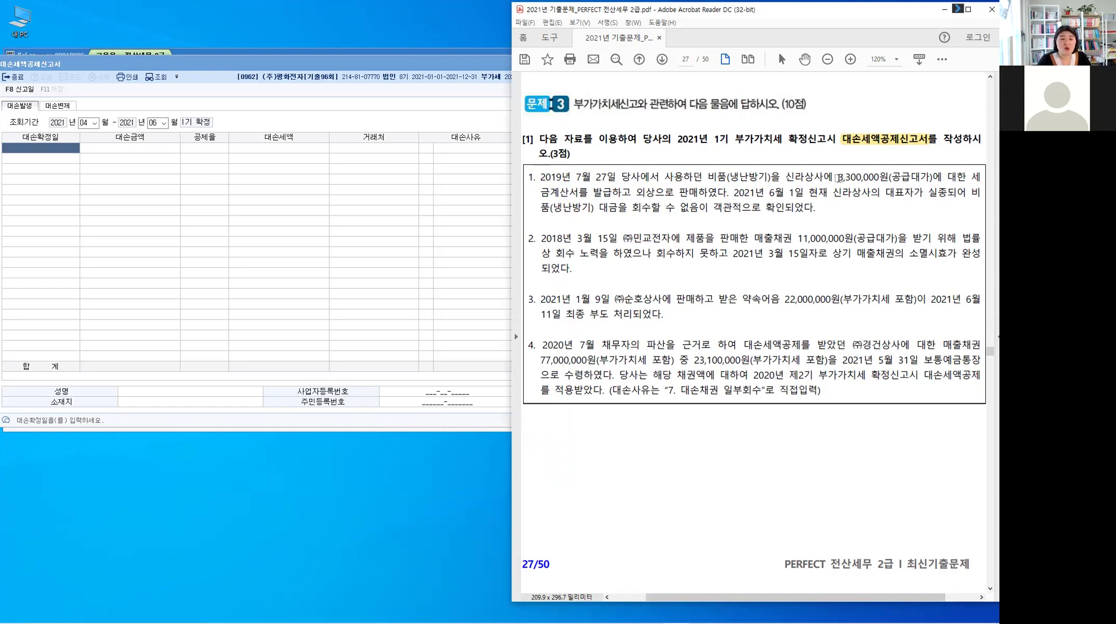
pyautogui.moveTo(837, 176); pyautogui.dragTo(930, 176)
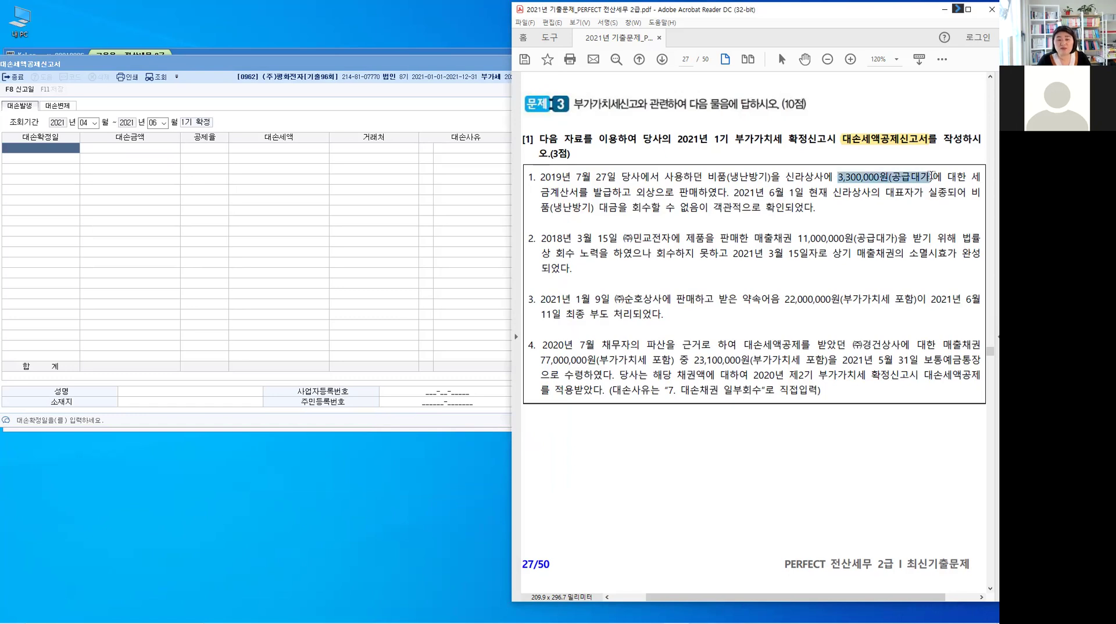
pyautogui.click(932, 181)
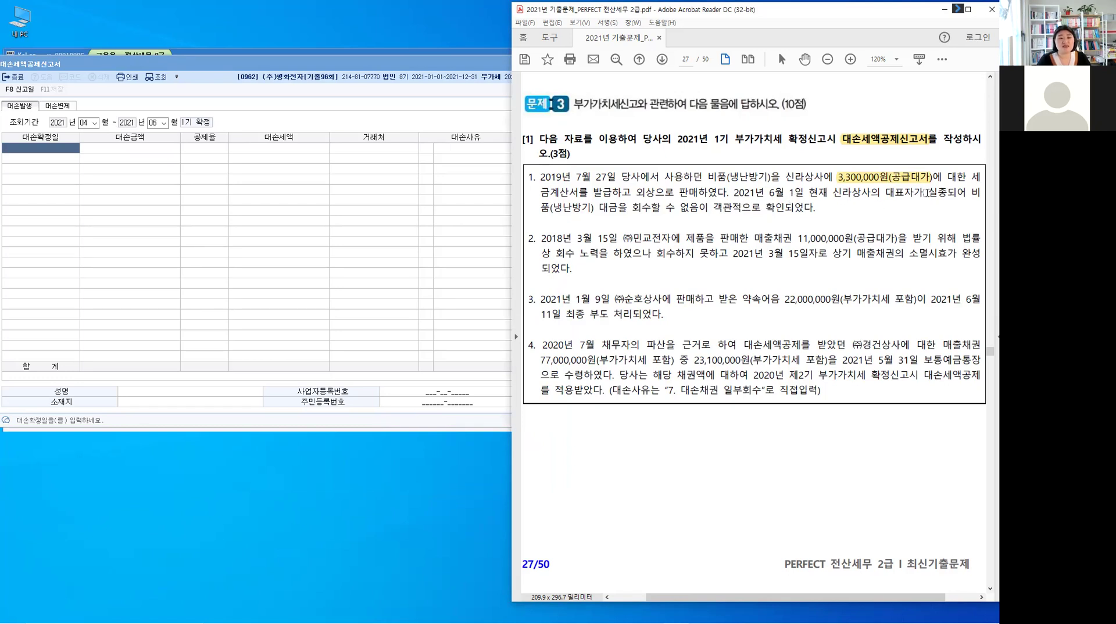
pyautogui.moveTo(928, 194); pyautogui.dragTo(947, 194)
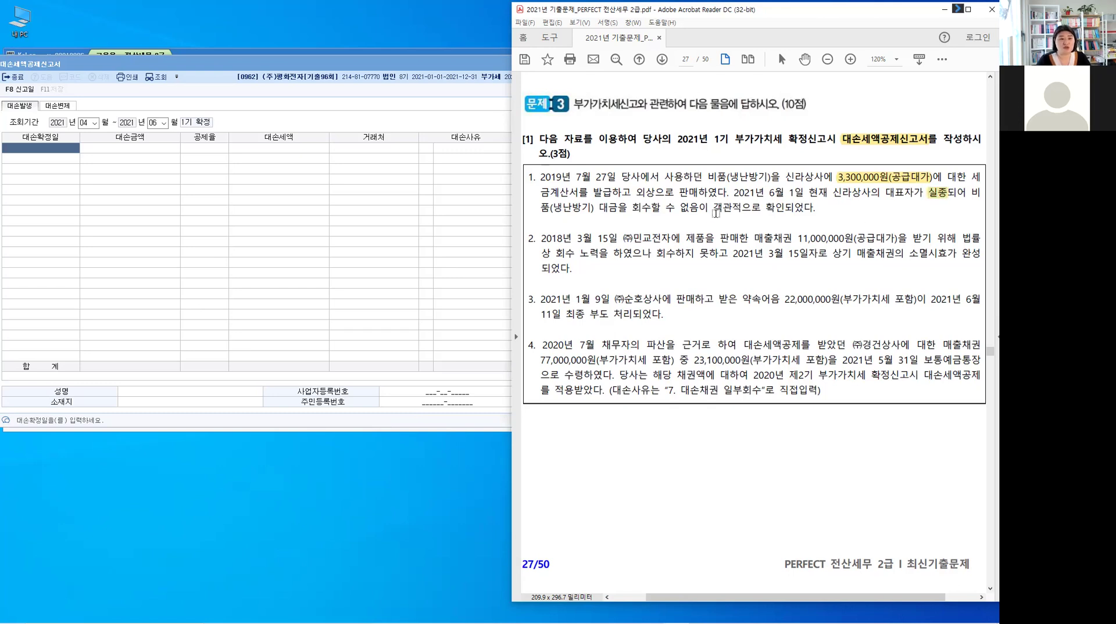
pyautogui.moveTo(713, 207); pyautogui.dragTo(781, 210)
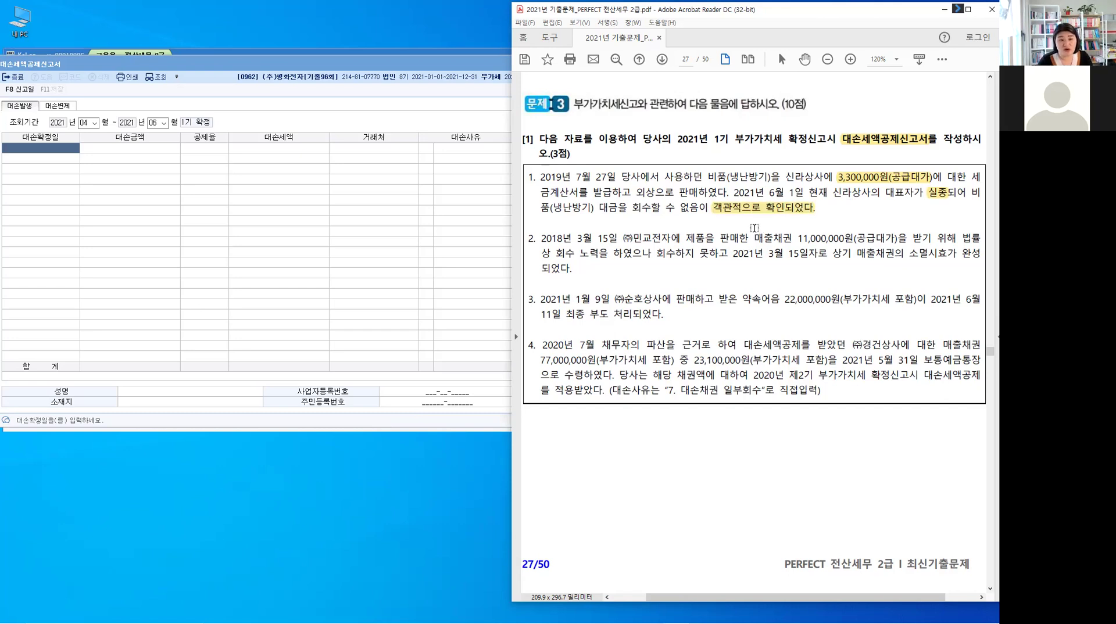
pyautogui.moveTo(733, 192); pyautogui.dragTo(811, 215)
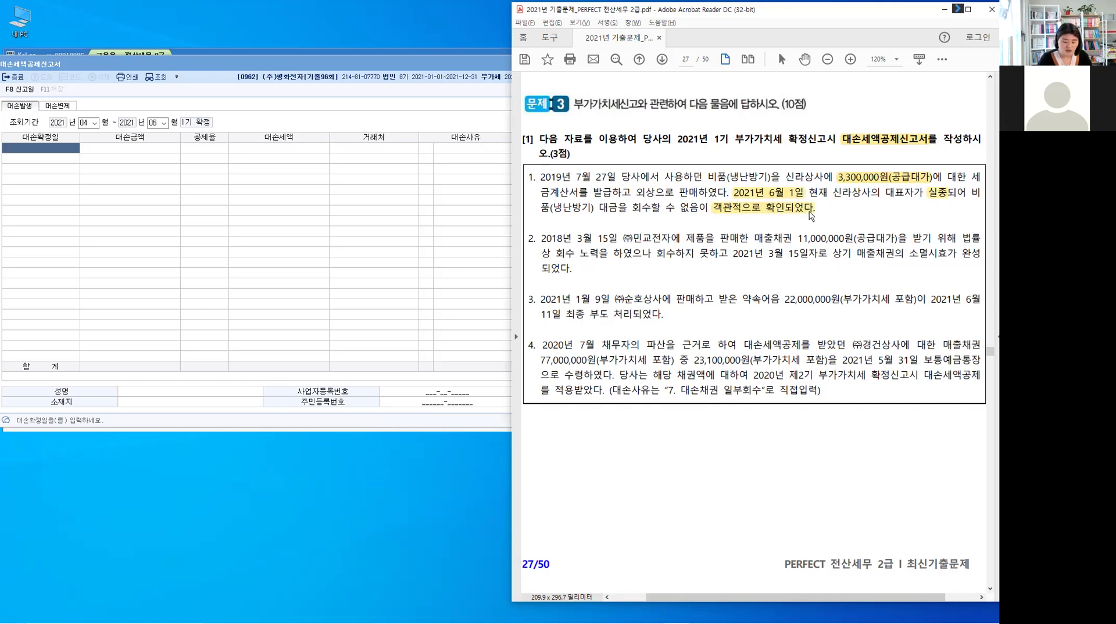
# Handwrite a red 미수금 note linked to 외상, underline 세액 in the question title, and add an arrowed note 세금계산서 발급 above it
pyautogui.press('alt')
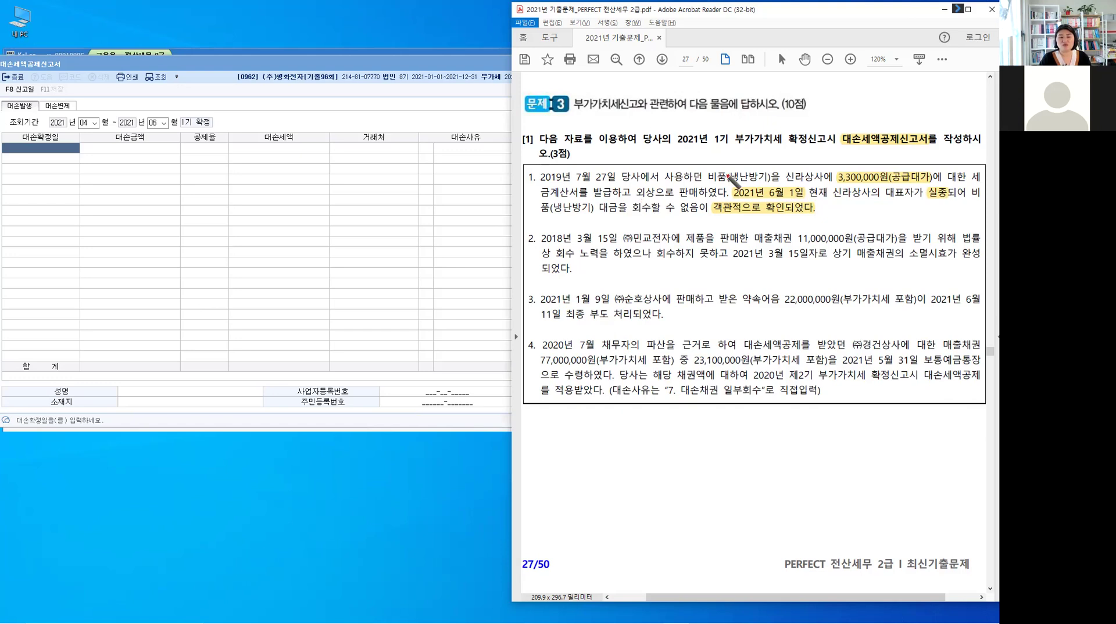
pyautogui.moveTo(645, 186)
pyautogui.mouseDown()
pyautogui.moveTo(654, 152)
pyautogui.moveTo(690, 152)
pyautogui.moveTo(692, 162)
pyautogui.mouseUp()
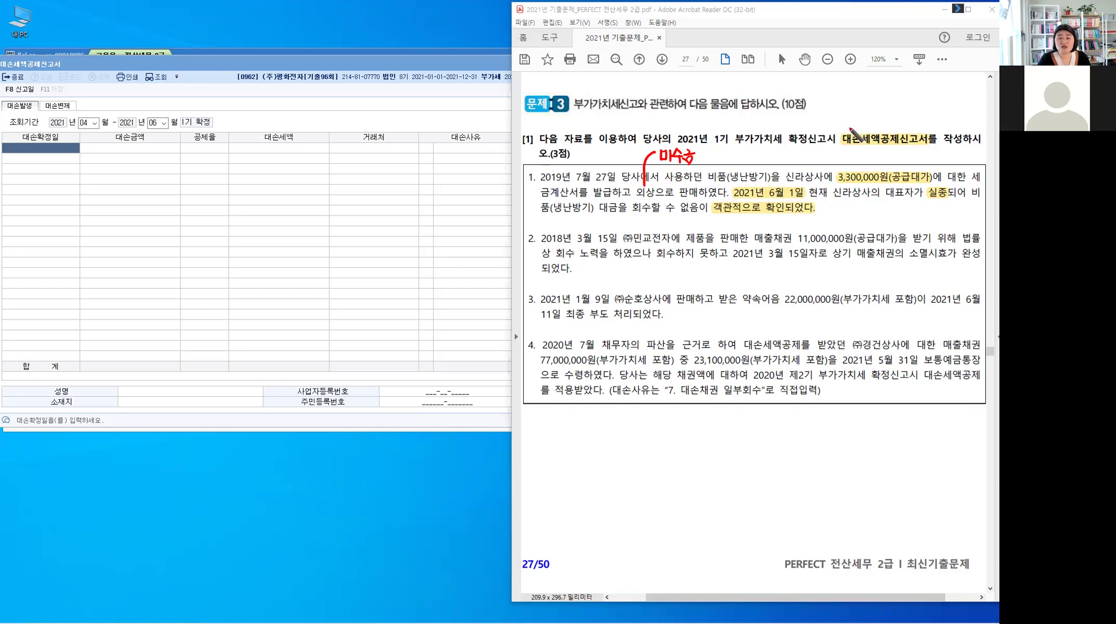
pyautogui.moveTo(850, 112)
pyautogui.mouseDown()
pyautogui.moveTo(847, 131)
pyautogui.moveTo(851, 124)
pyautogui.moveTo(881, 147)
pyautogui.mouseUp()
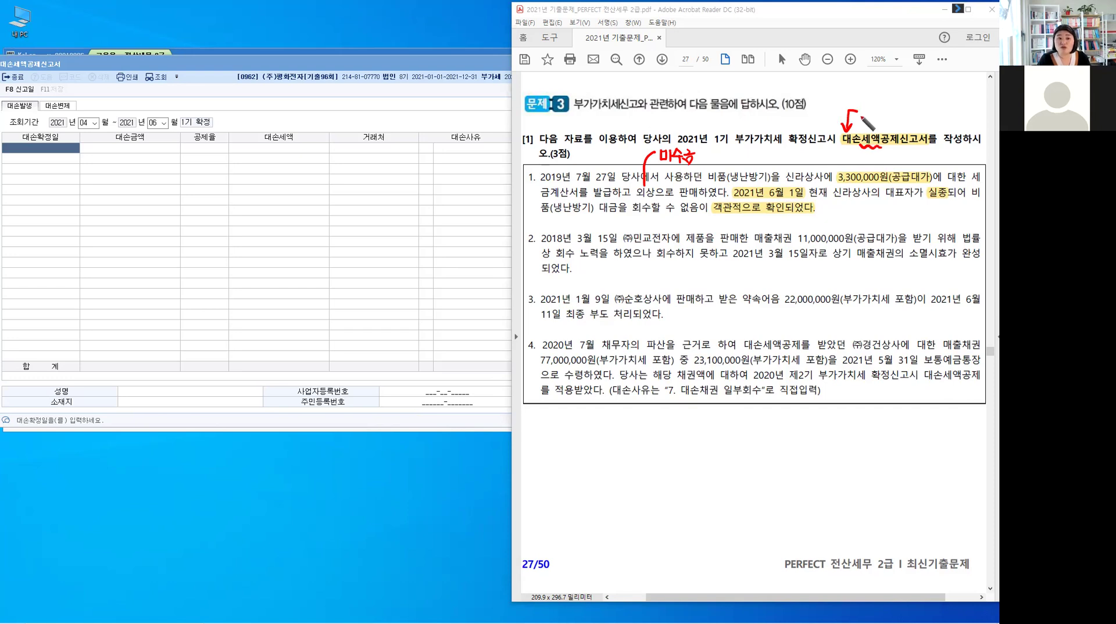
pyautogui.moveTo(865, 105); pyautogui.dragTo(859, 117)
pyautogui.moveTo(863, 111); pyautogui.dragTo(869, 110)
pyautogui.moveTo(870, 104)
pyautogui.mouseDown()
pyautogui.moveTo(873, 120)
pyautogui.moveTo(941, 108)
pyautogui.moveTo(946, 118)
pyautogui.mouseUp()
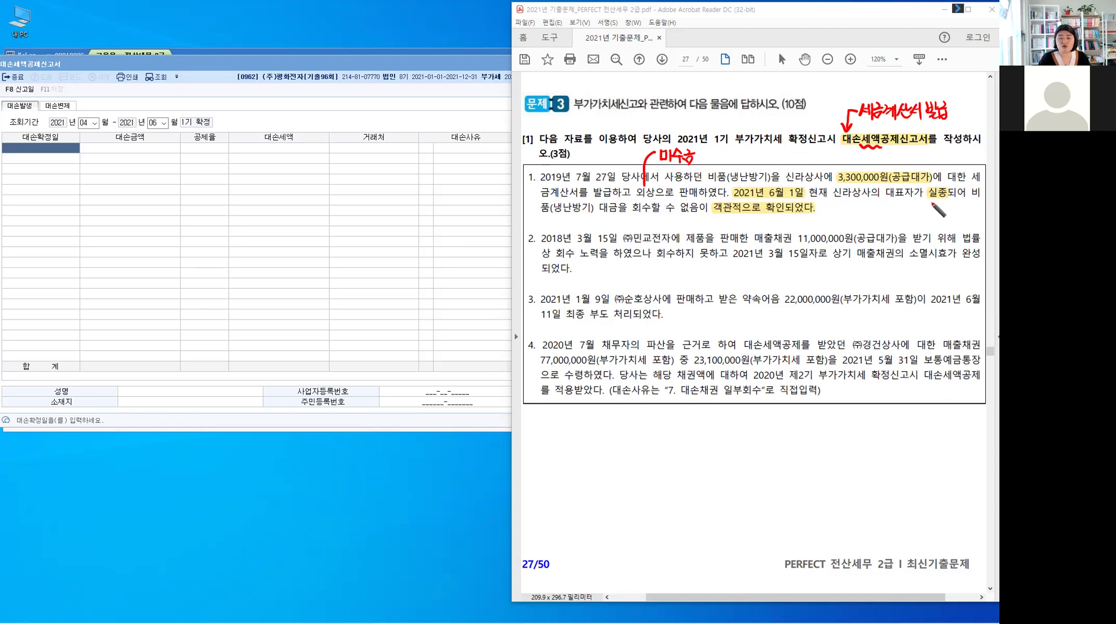
# Handwrite 사유 in red below 실종 and mark a red dot after 확인되었다 in item 1
pyautogui.moveTo(936, 202); pyautogui.dragTo(929, 214)
pyautogui.moveTo(933, 208); pyautogui.dragTo(939, 215)
pyautogui.moveTo(940, 210); pyautogui.dragTo(953, 207)
pyautogui.moveTo(945, 209); pyautogui.dragTo(945, 216)
pyautogui.moveTo(949, 209); pyautogui.dragTo(948, 219)
pyautogui.moveTo(820, 208); pyautogui.dragTo(824, 209)
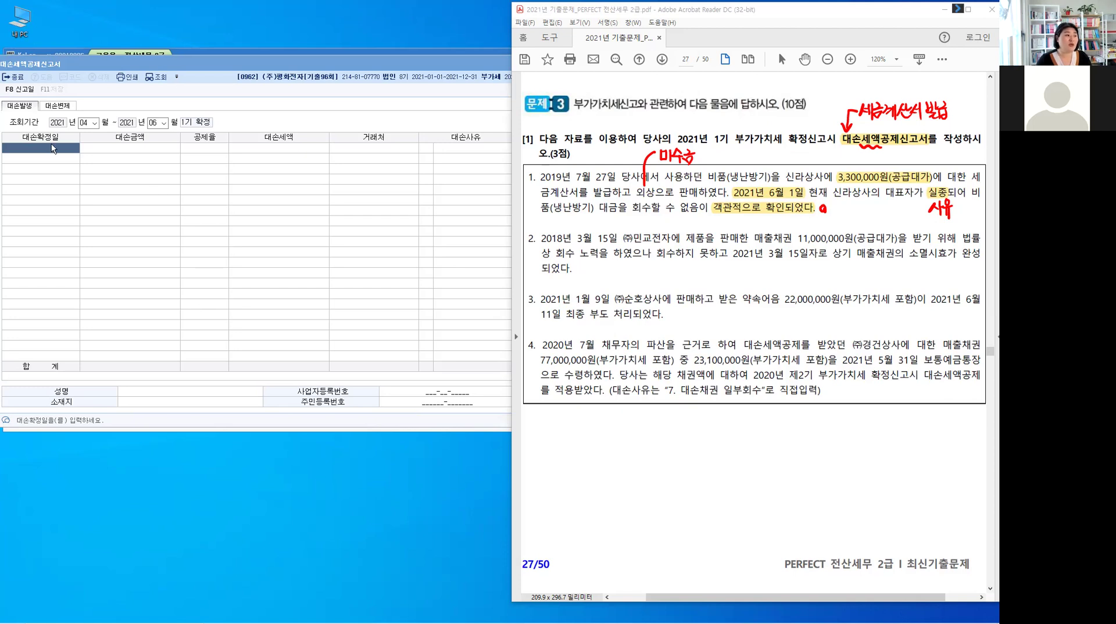
# Enter the first 대손발생 row with 대손확정일 2021-06-01 and 대손금액 3,300,000, accepting the calculated 대손세액
pyautogui.click(166, 84)
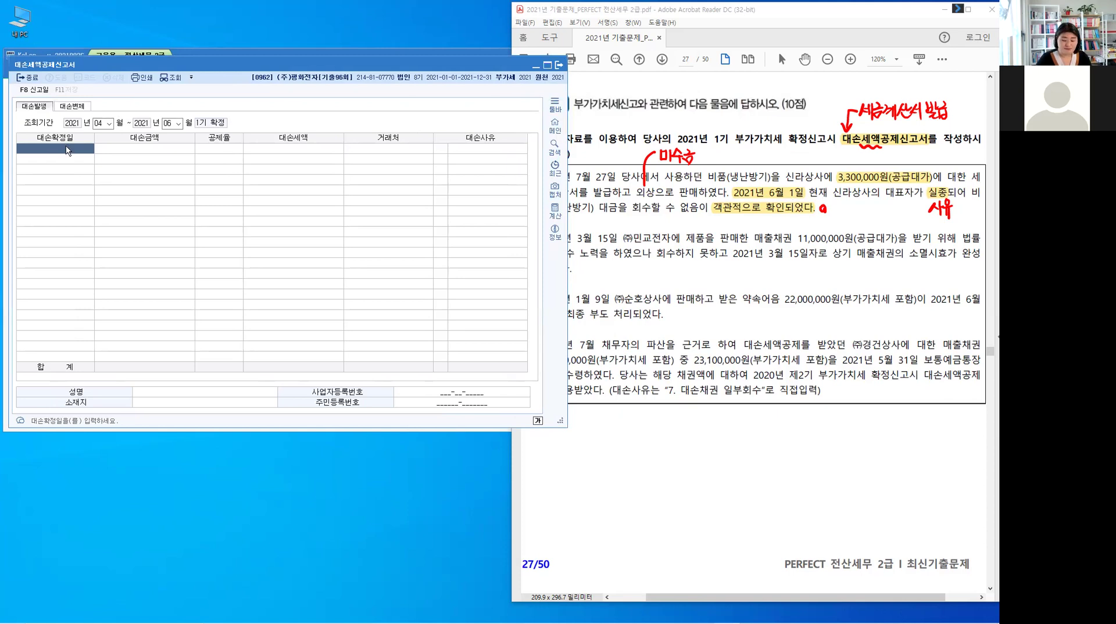
pyautogui.write('20210601')
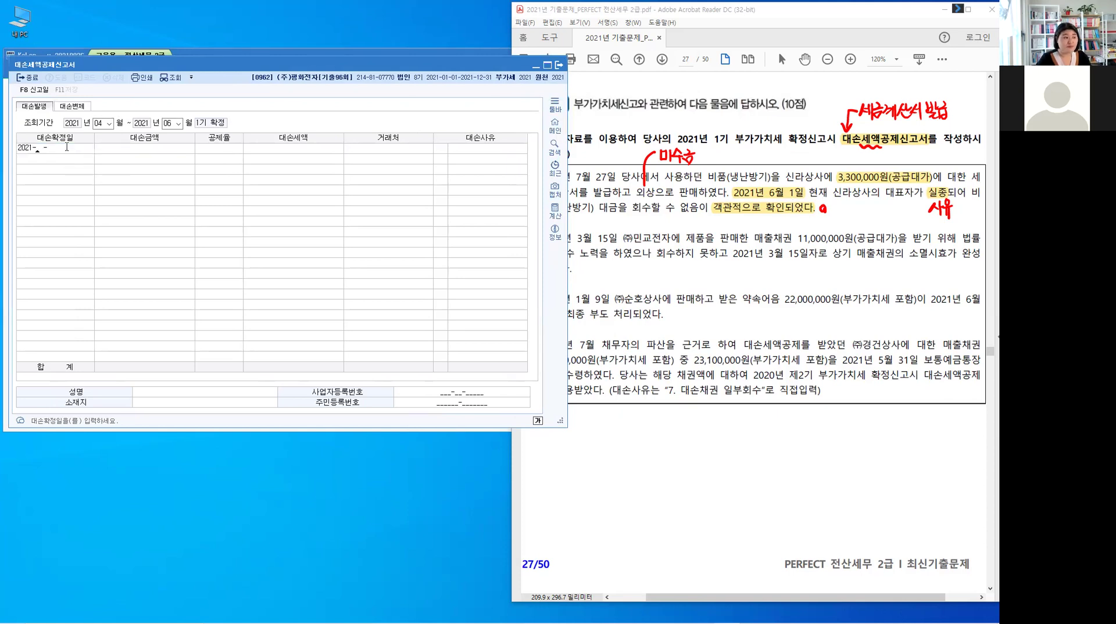
pyautogui.press('Return')
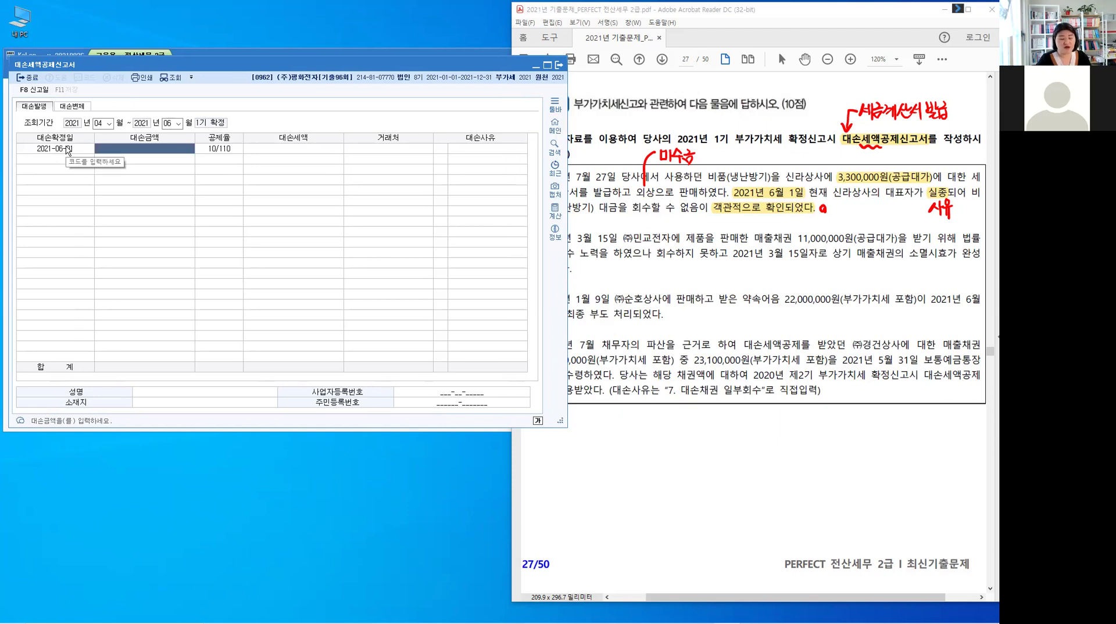
pyautogui.write('3,300,000')
pyautogui.press('Return')
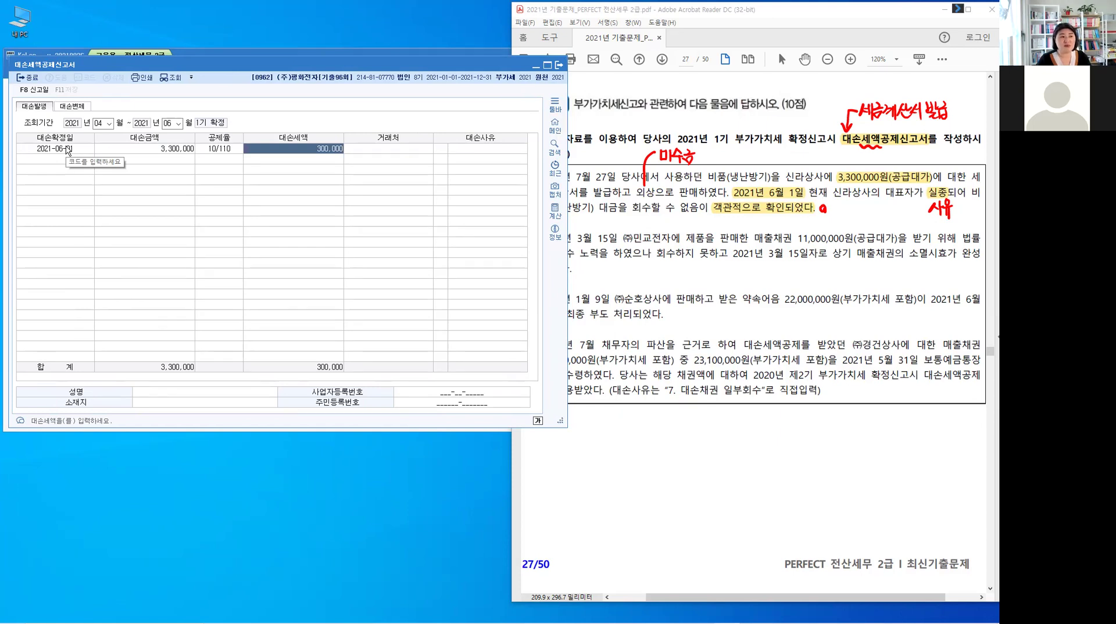
pyautogui.press('Return')
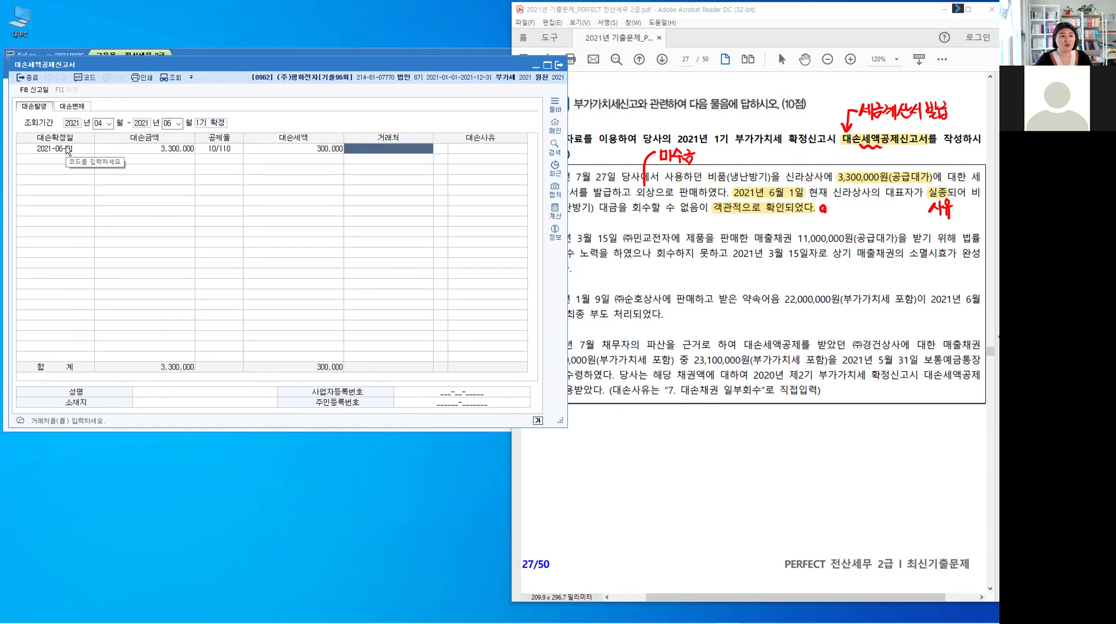
# Highlight 신라상사 in item 1 of the PDF and assign it as the first row's 거래처 by searching for 신
pyautogui.press('F2')
pyautogui.press('F2')
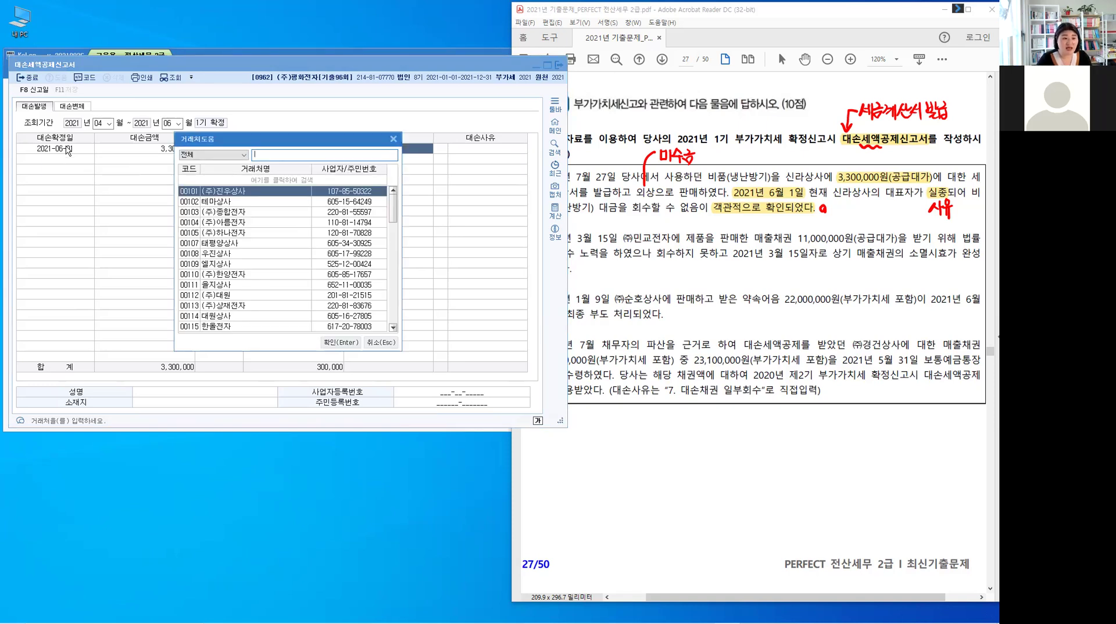
pyautogui.moveTo(786, 177); pyautogui.dragTo(823, 181)
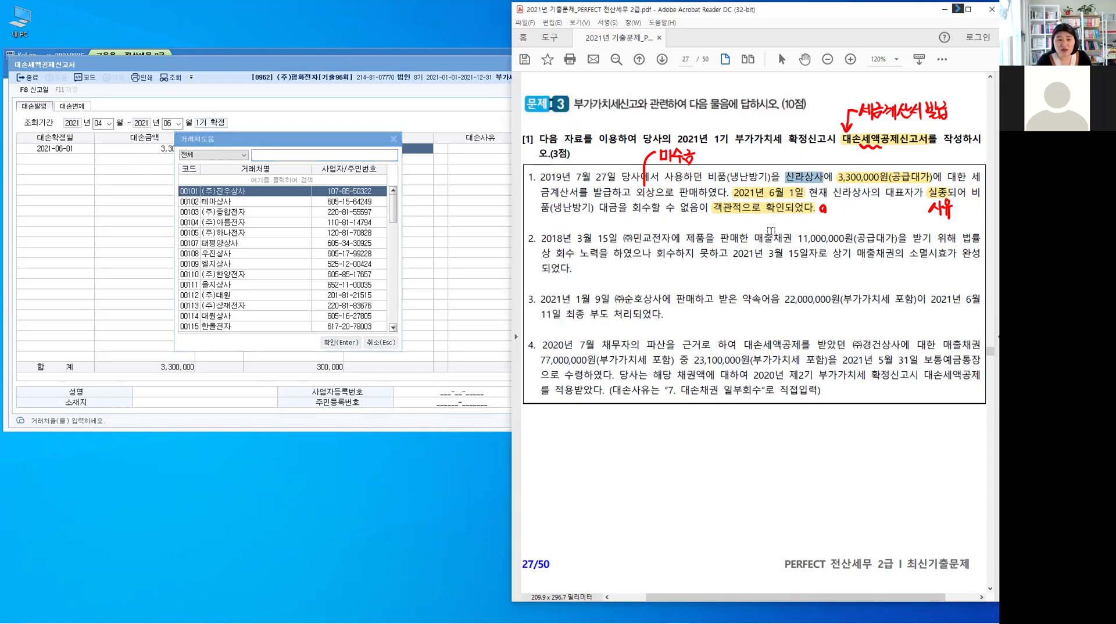
pyautogui.click(286, 156)
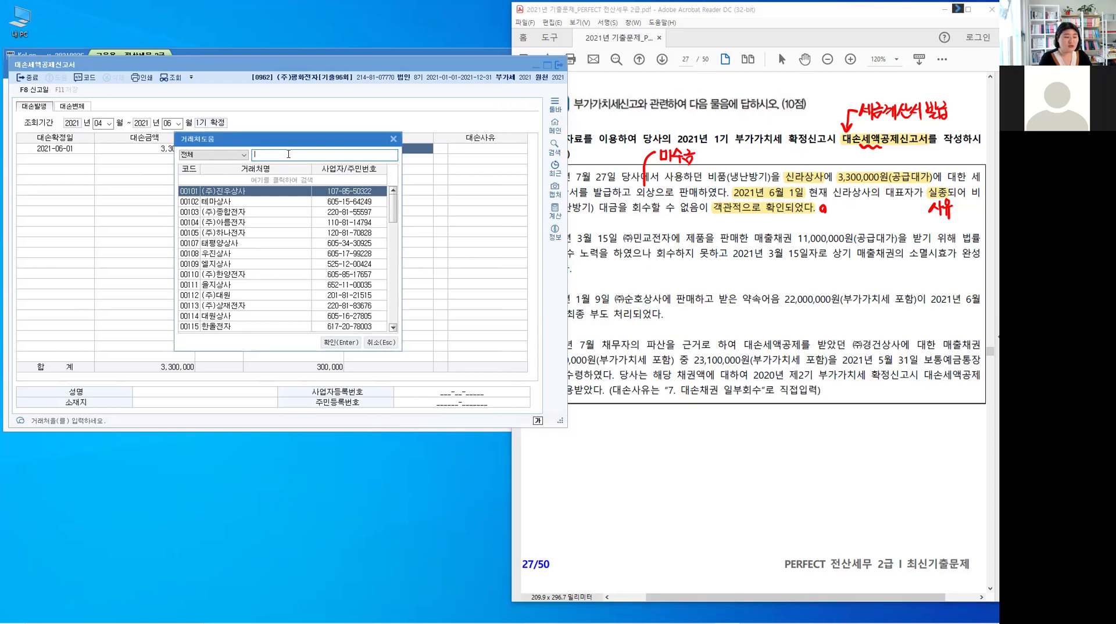
pyautogui.write('신')
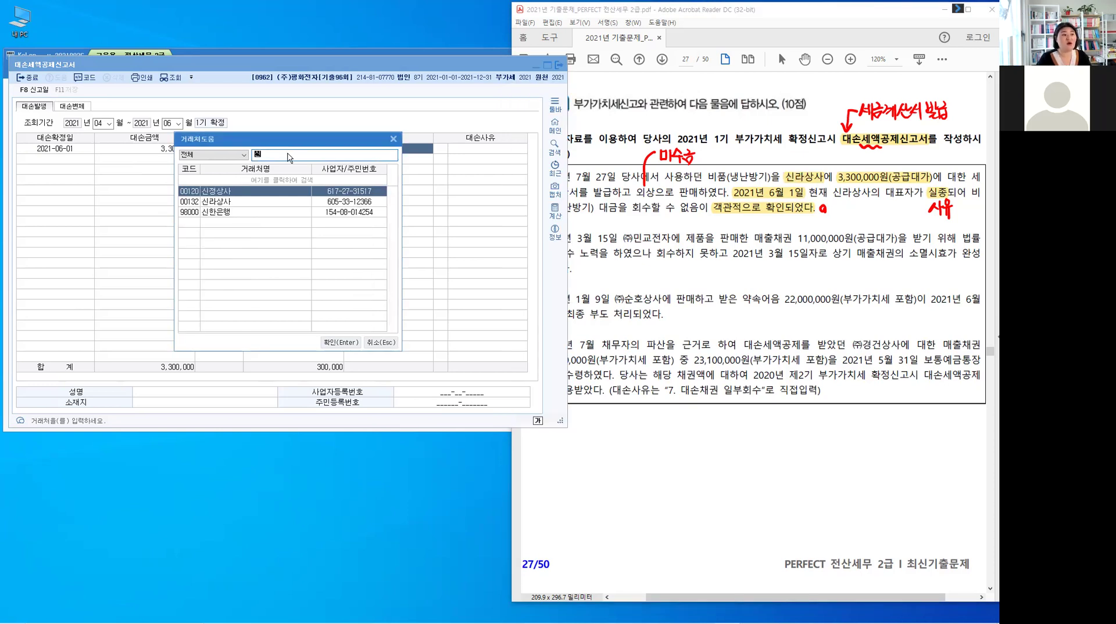
pyautogui.press('Down')
pyautogui.press('Return')
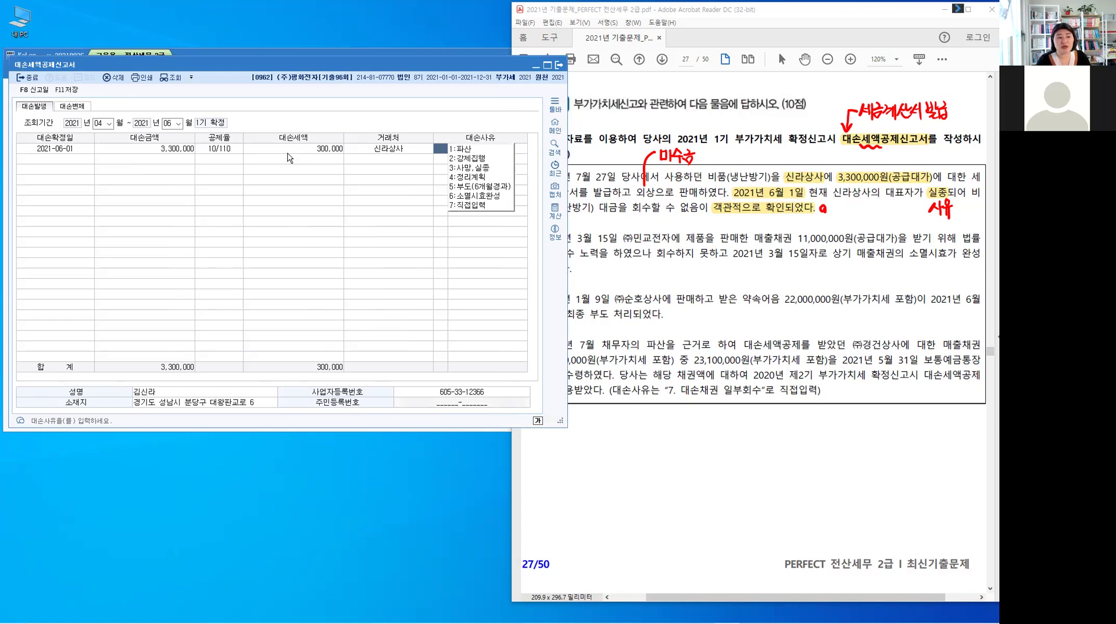
# Set the first row's 대손사유 to 3:사망,실종 and complete the row, moving on to the second row
pyautogui.write('3')
pyautogui.press('Return')
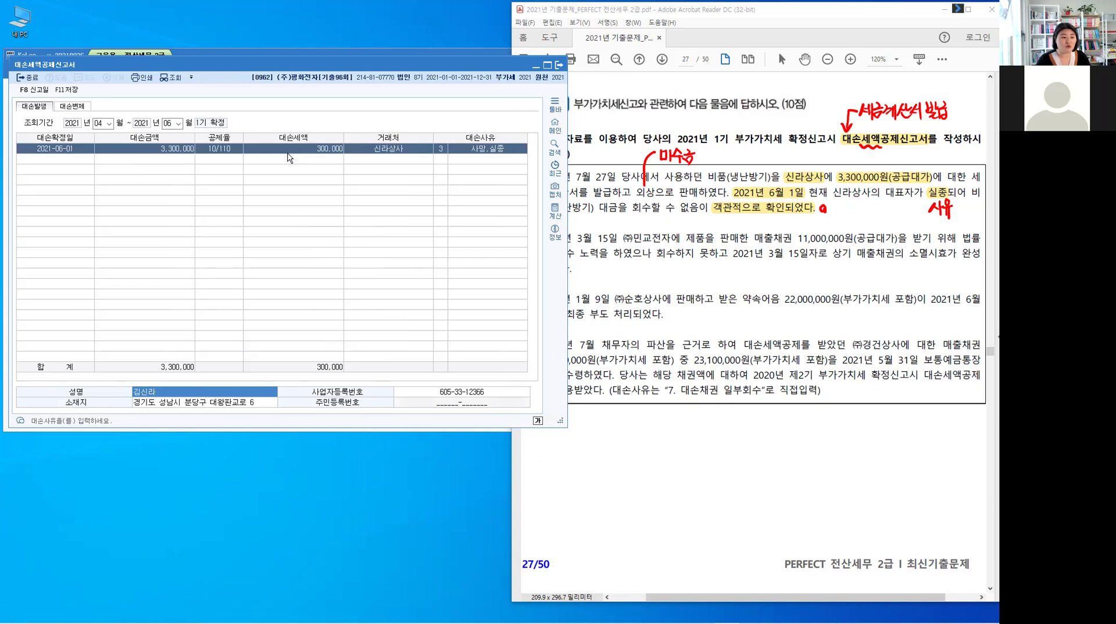
pyautogui.press('Return')
pyautogui.press('Return')
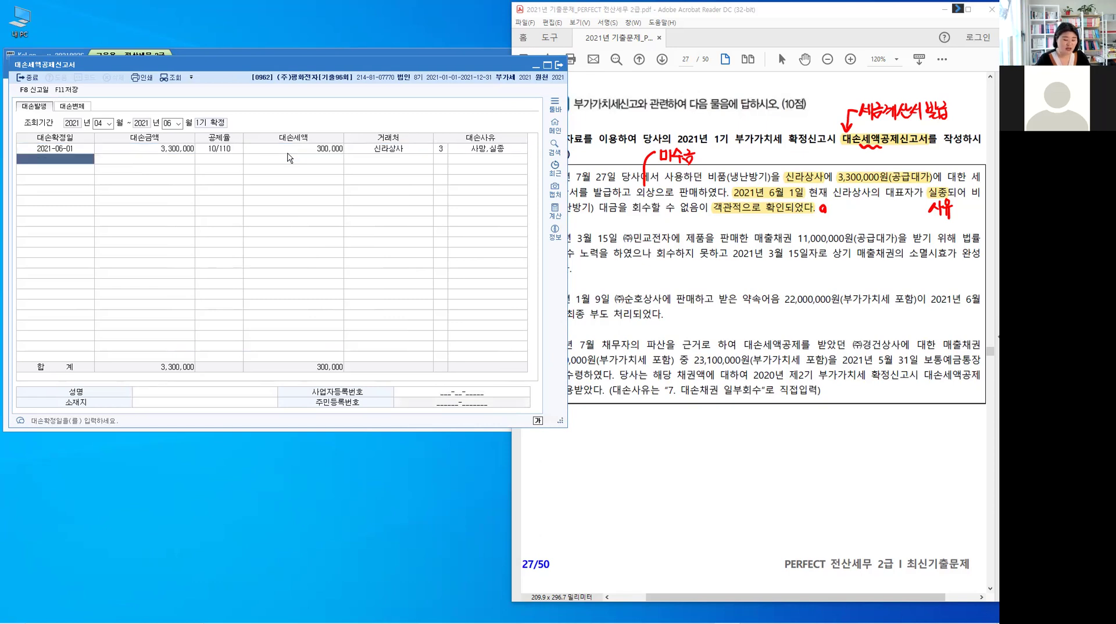
pyautogui.press('Return')
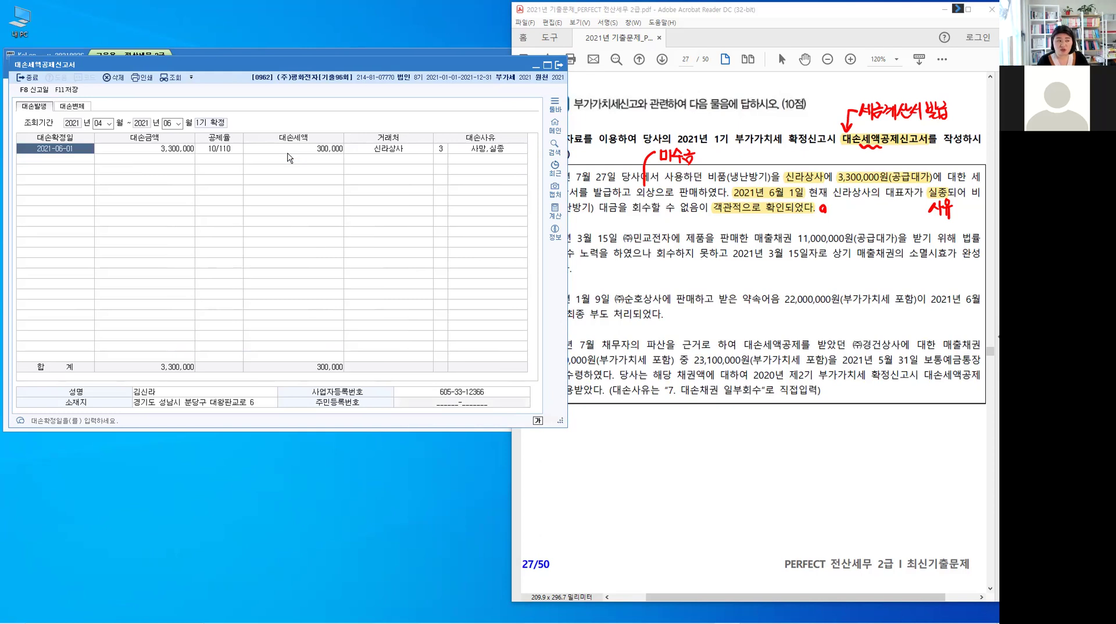
pyautogui.click(288, 157)
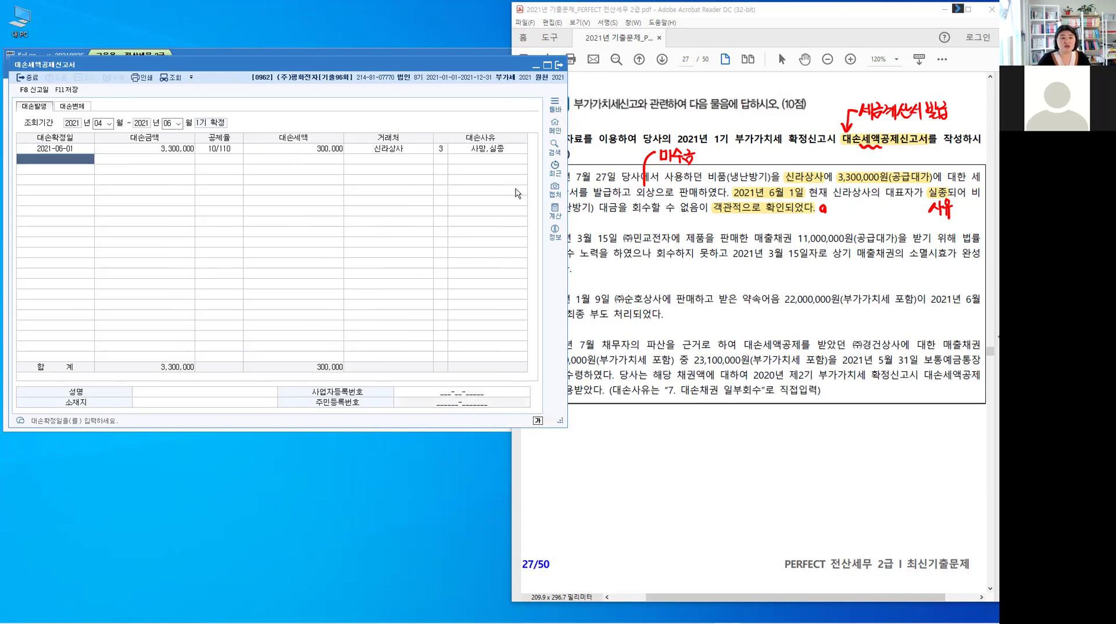
# Highlight ㈜민교전자, 11,000,000원(공급대가), 2021년 3월 15일자로 and 소멸시효가 완성 in item 2 of the PDF
pyautogui.click(808, 279)
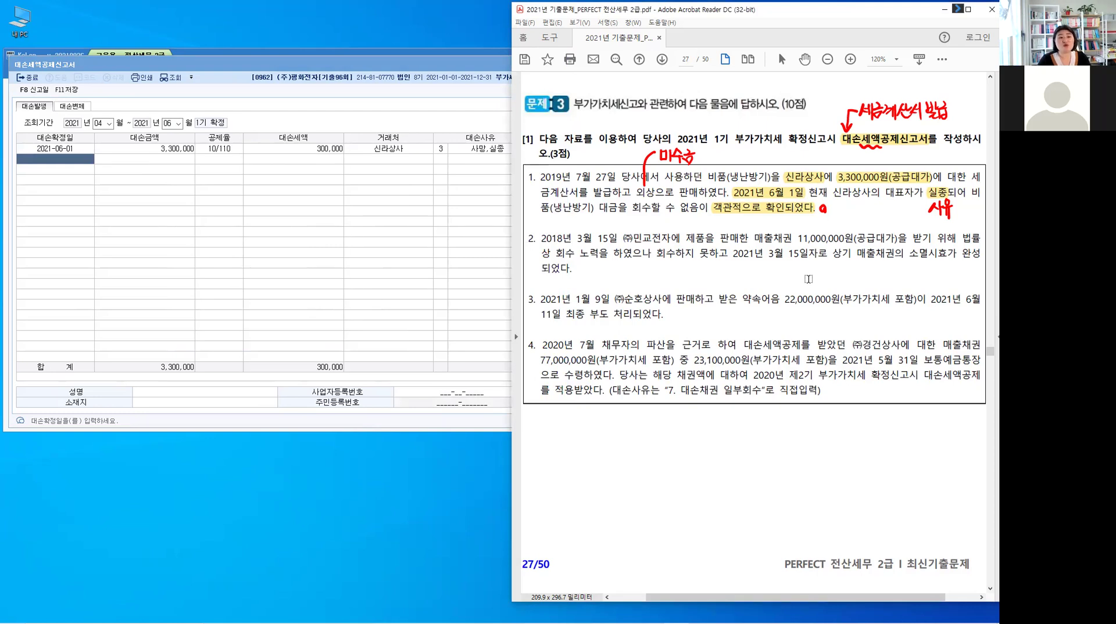
pyautogui.moveTo(622, 238); pyautogui.dragTo(670, 238)
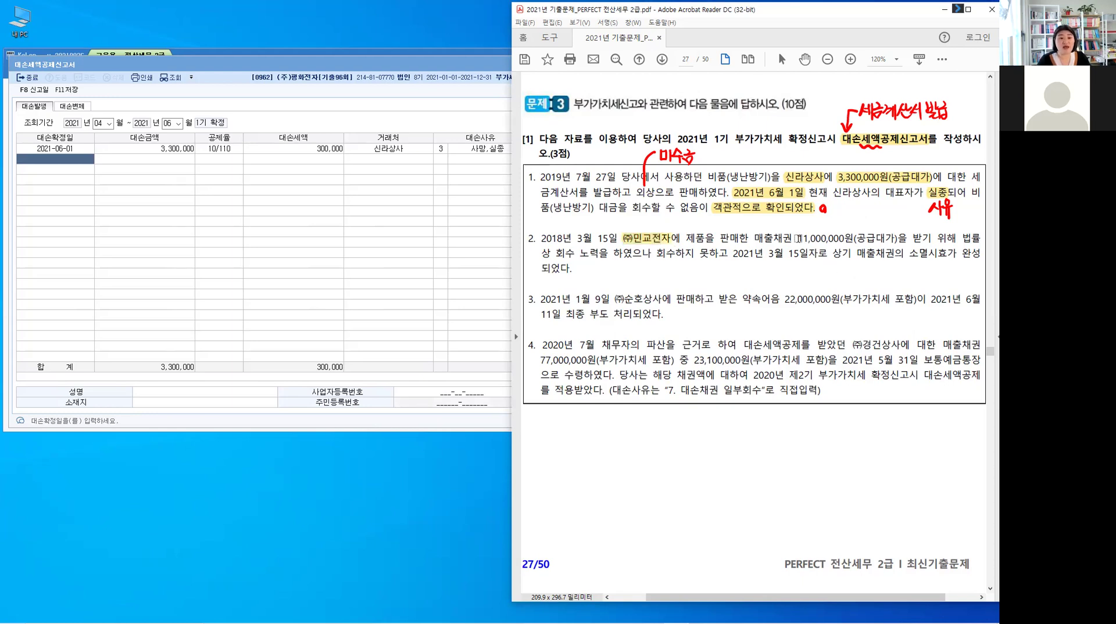
pyautogui.moveTo(797, 238); pyautogui.dragTo(896, 238)
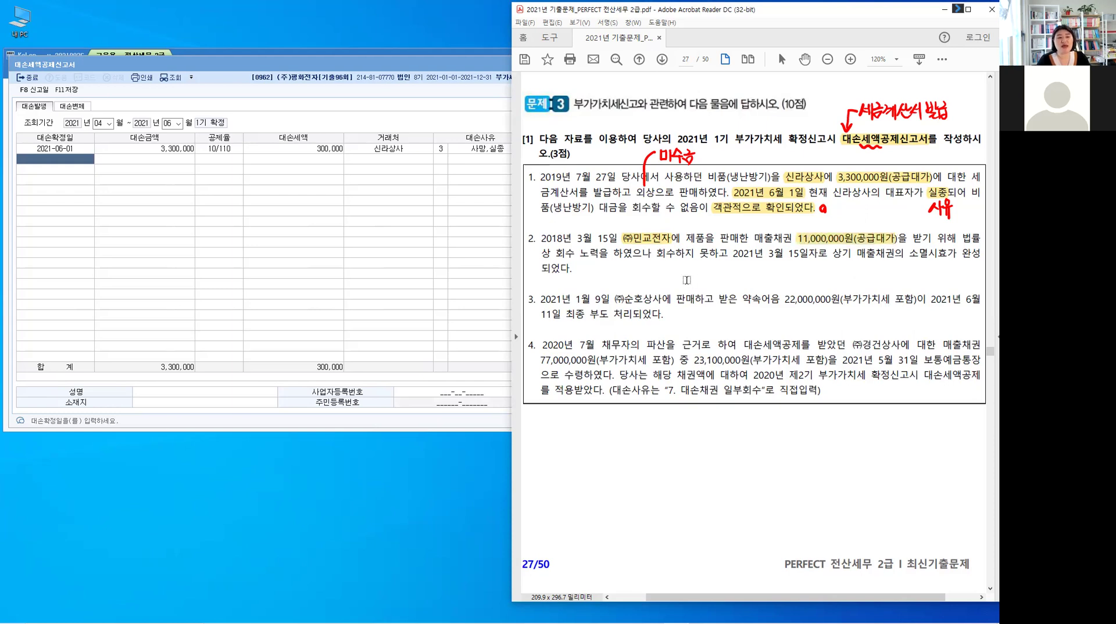
pyautogui.moveTo(732, 256); pyautogui.dragTo(828, 270)
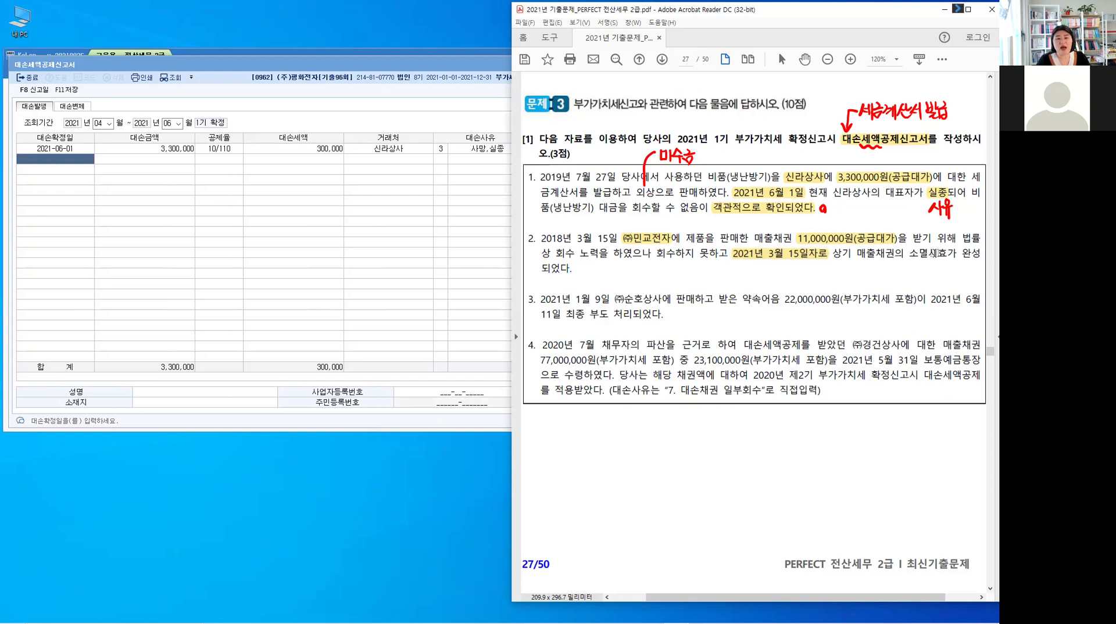
pyautogui.doubleClick(962, 254)
pyautogui.moveTo(967, 256); pyautogui.dragTo(981, 254)
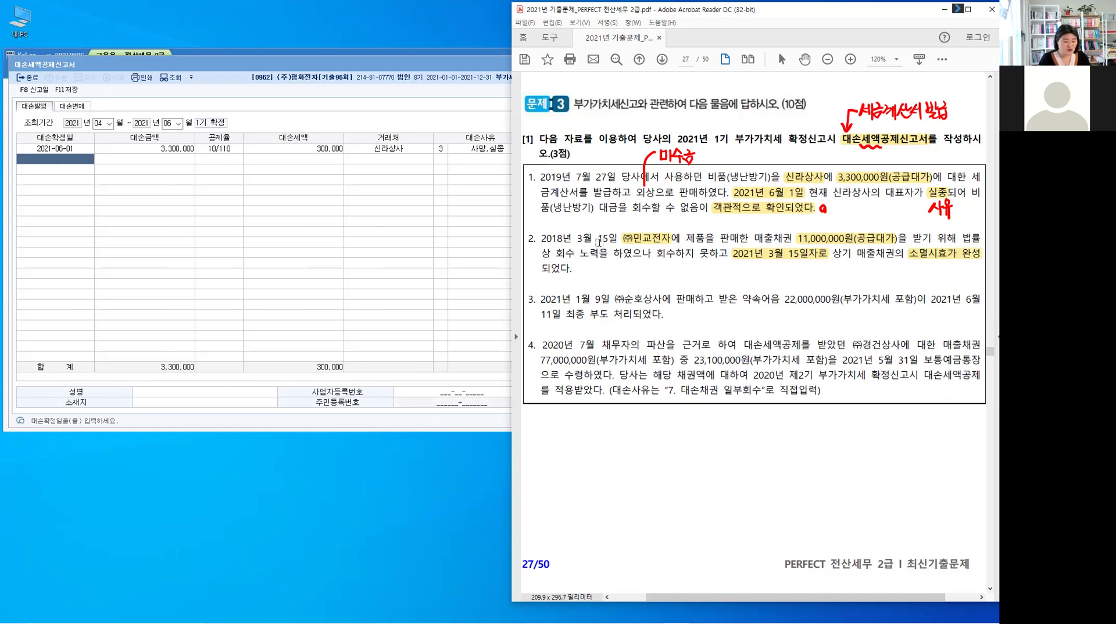
# Handwrite the note 2019, 2020, 2021 (3년) in red above item 2, with a lead line from 3월 15일
pyautogui.moveTo(599, 230); pyautogui.dragTo(615, 221)
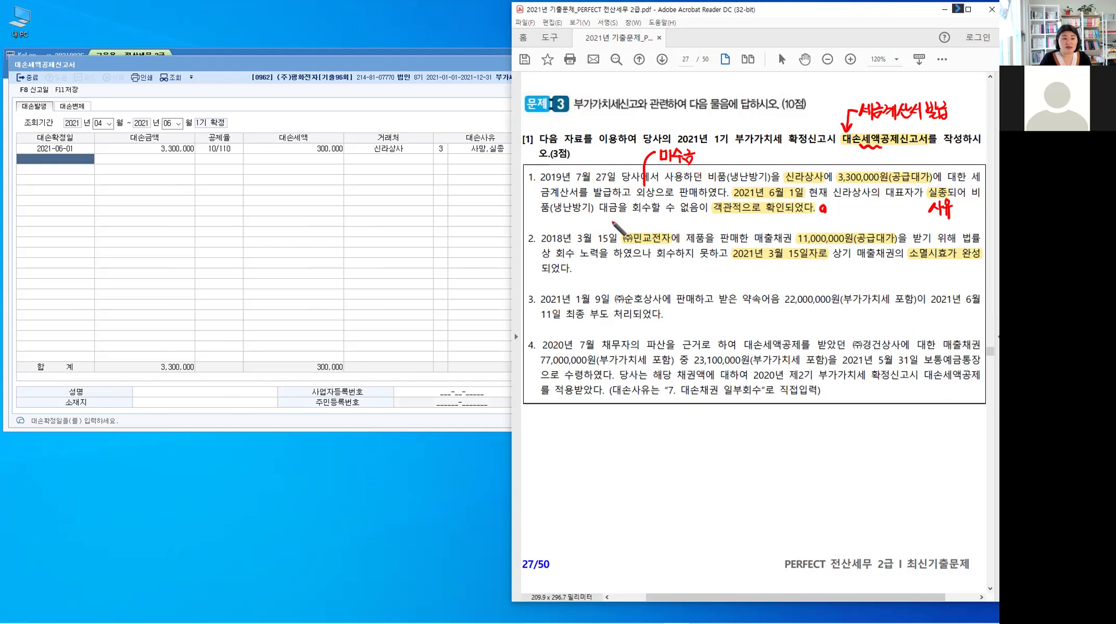
pyautogui.click(621, 218)
pyautogui.moveTo(619, 220); pyautogui.dragTo(625, 225)
pyautogui.moveTo(629, 221); pyautogui.dragTo(629, 220)
pyautogui.moveTo(632, 219); pyautogui.dragTo(652, 225)
pyautogui.click(641, 225)
pyautogui.moveTo(655, 221); pyautogui.dragTo(655, 220)
pyautogui.moveTo(657, 220); pyautogui.dragTo(662, 225)
pyautogui.click(670, 224)
pyautogui.moveTo(666, 220); pyautogui.dragTo(683, 220)
pyautogui.moveTo(685, 221); pyautogui.dragTo(691, 225)
pyautogui.moveTo(693, 218); pyautogui.dragTo(693, 227)
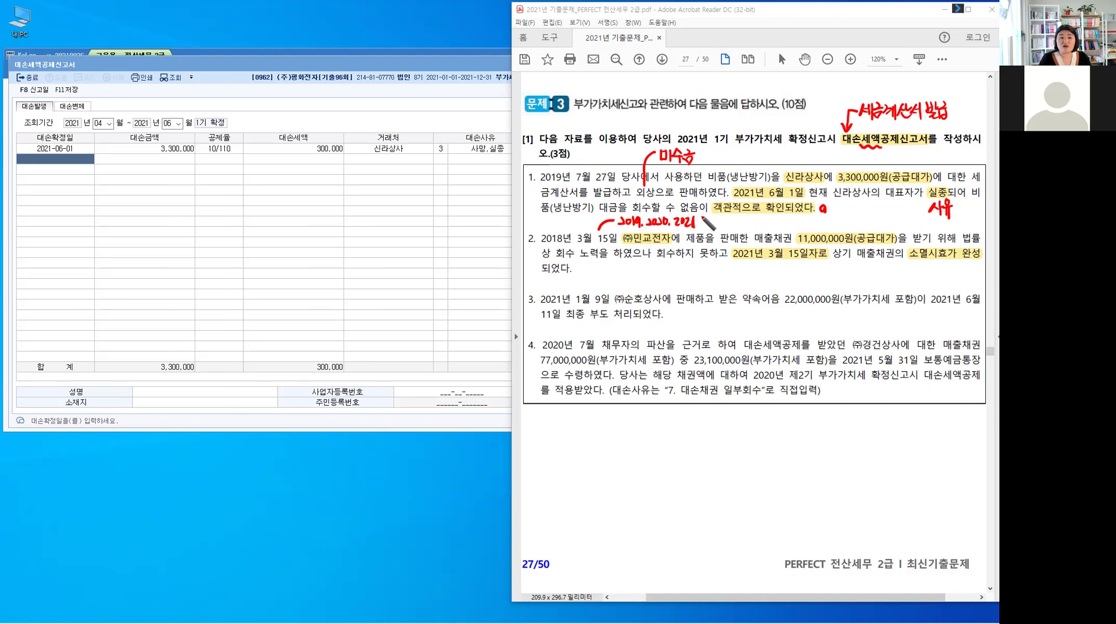
pyautogui.moveTo(701, 217); pyautogui.dragTo(700, 228)
pyautogui.moveTo(703, 218); pyautogui.dragTo(704, 226)
pyautogui.moveTo(713, 218); pyautogui.dragTo(724, 228)
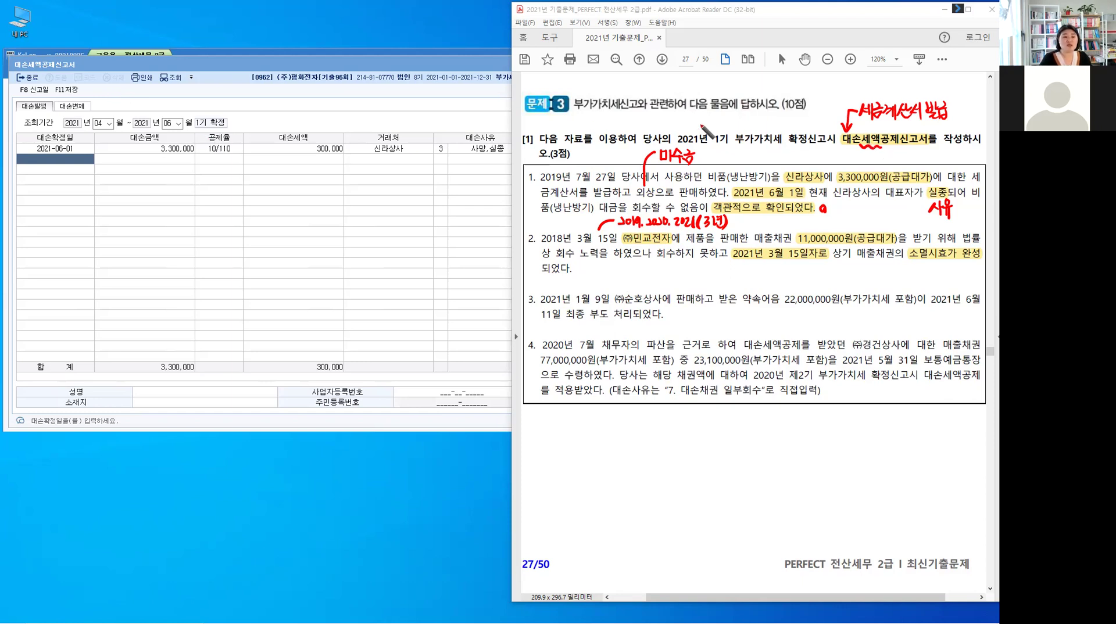
# Handwrite 1/1 – 6/30 in red above 2021년 1기 in the question and mark a red dot after 되었다 in item 2
pyautogui.moveTo(692, 120); pyautogui.dragTo(692, 128)
pyautogui.moveTo(698, 119); pyautogui.dragTo(695, 130)
pyautogui.moveTo(700, 123)
pyautogui.mouseDown()
pyautogui.moveTo(699, 133)
pyautogui.moveTo(712, 126)
pyautogui.mouseUp()
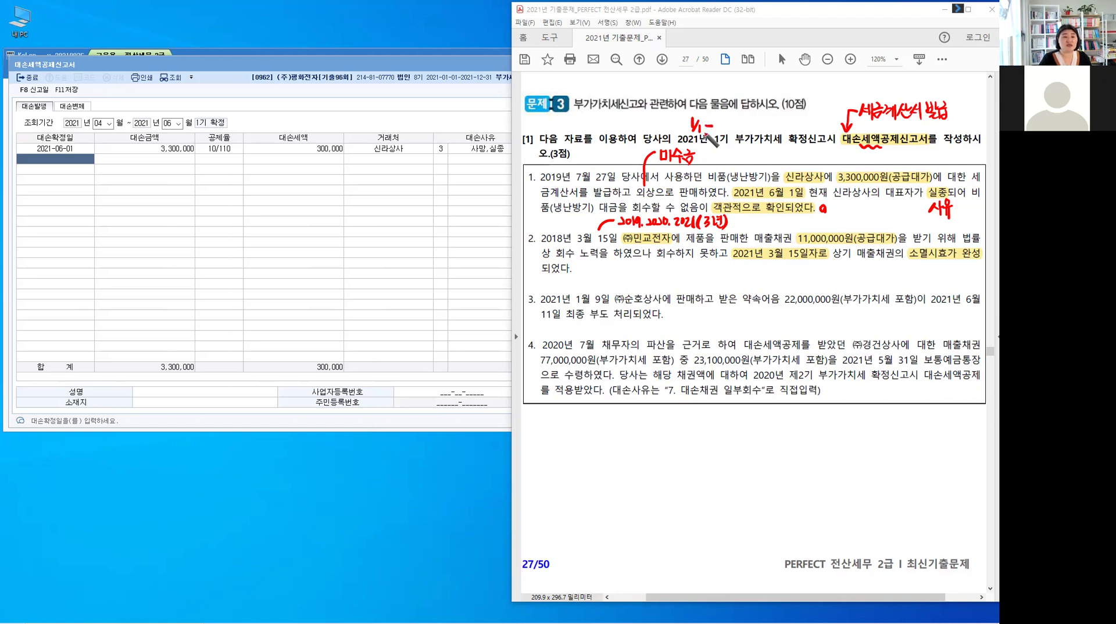
pyautogui.moveTo(721, 120); pyautogui.dragTo(719, 128)
pyautogui.moveTo(726, 120)
pyautogui.mouseDown()
pyautogui.moveTo(723, 128)
pyautogui.moveTo(742, 122)
pyautogui.mouseUp()
pyautogui.moveTo(747, 116); pyautogui.dragTo(747, 122)
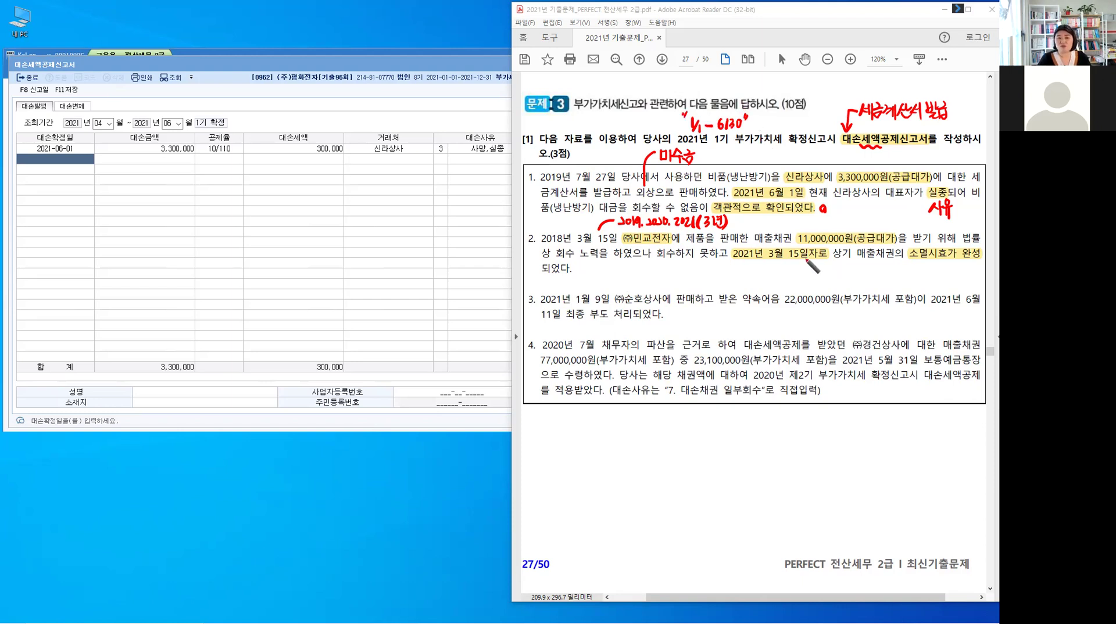
pyautogui.press('ctrl')
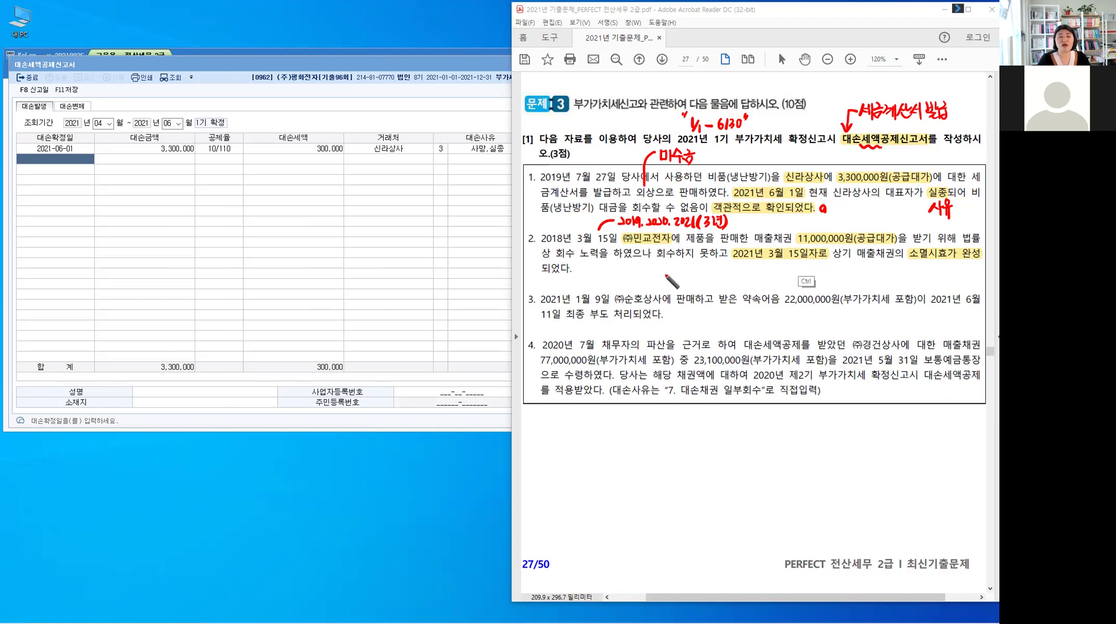
pyautogui.moveTo(576, 266); pyautogui.dragTo(575, 267)
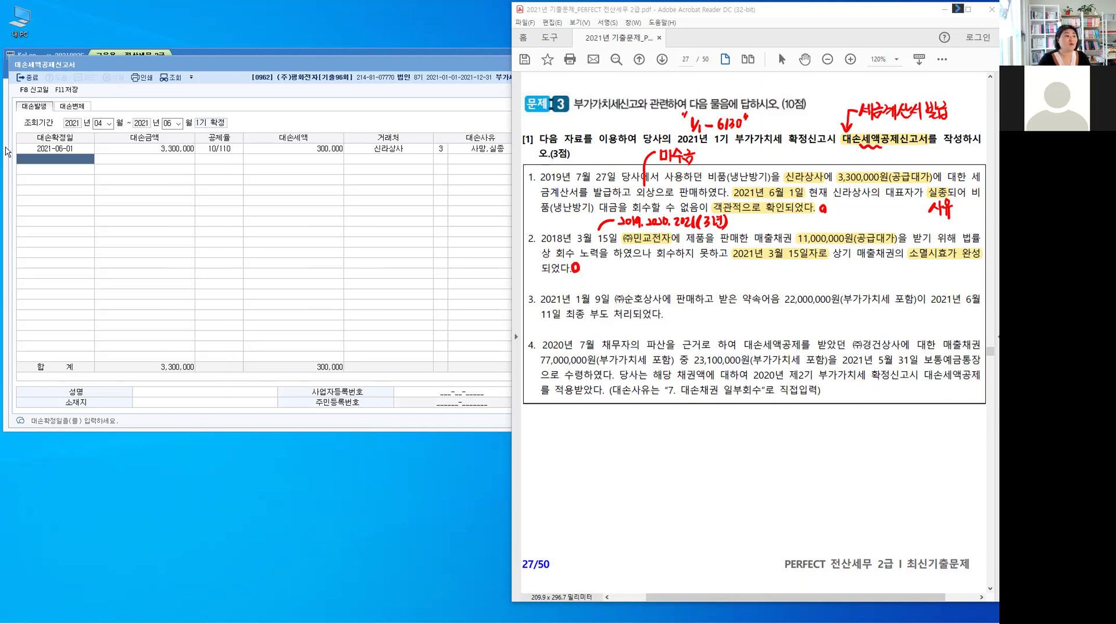
# Enter the second 대손발생 row with 대손확정일 2021-03-15 and 대손금액 11,000,000, accepting the calculated 대손세액
pyautogui.click(59, 163)
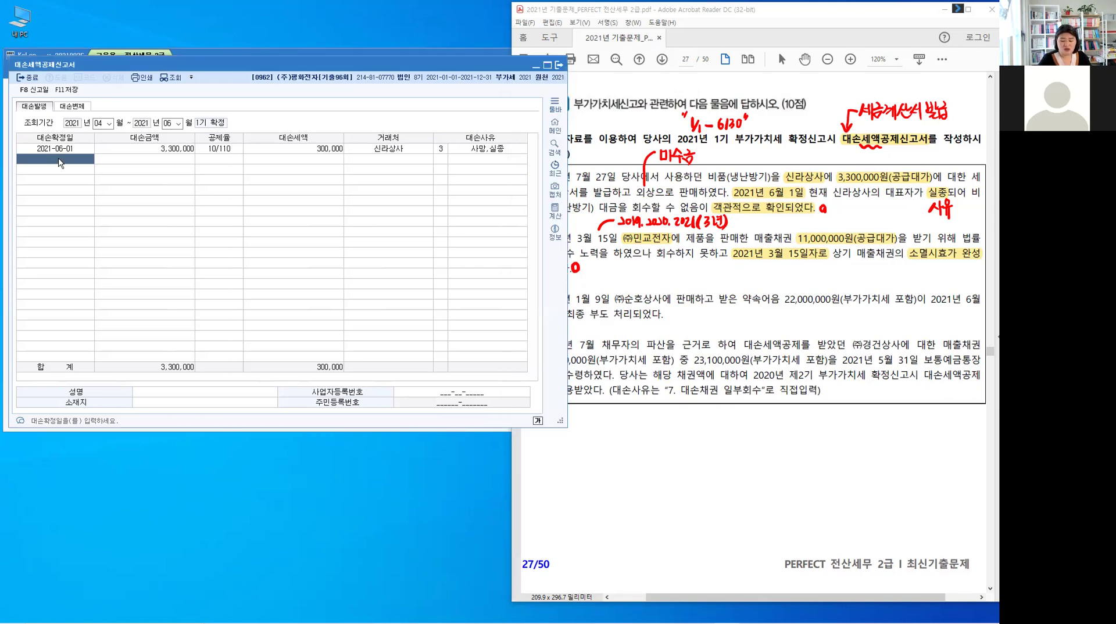
pyautogui.click(59, 158)
pyautogui.write('21-0')
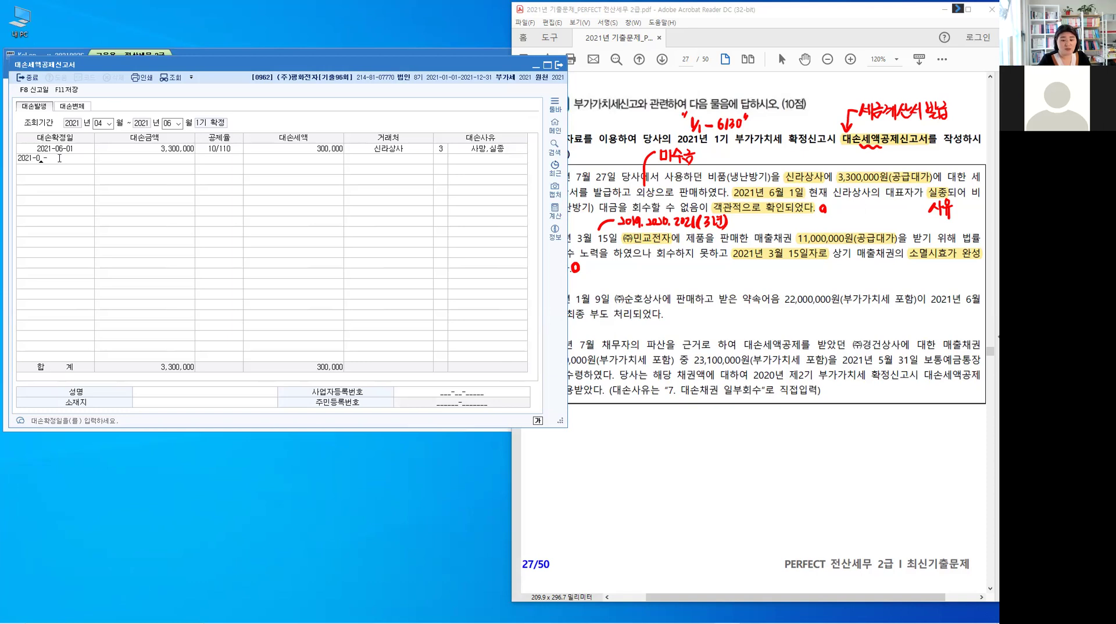
pyautogui.write('3-15')
pyautogui.press('Return')
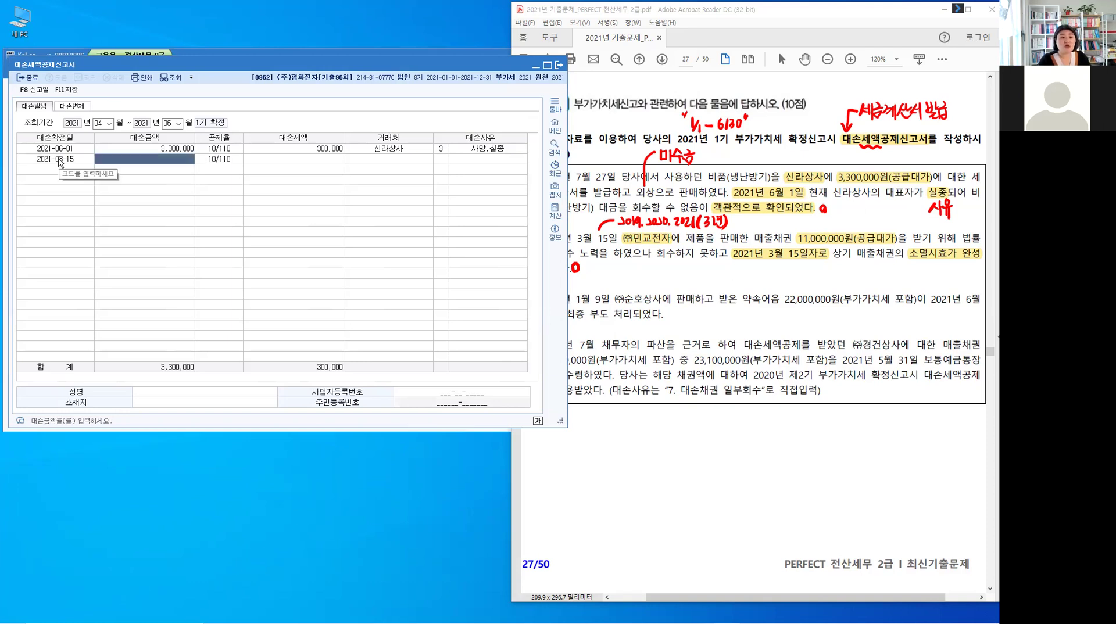
pyautogui.write('1')
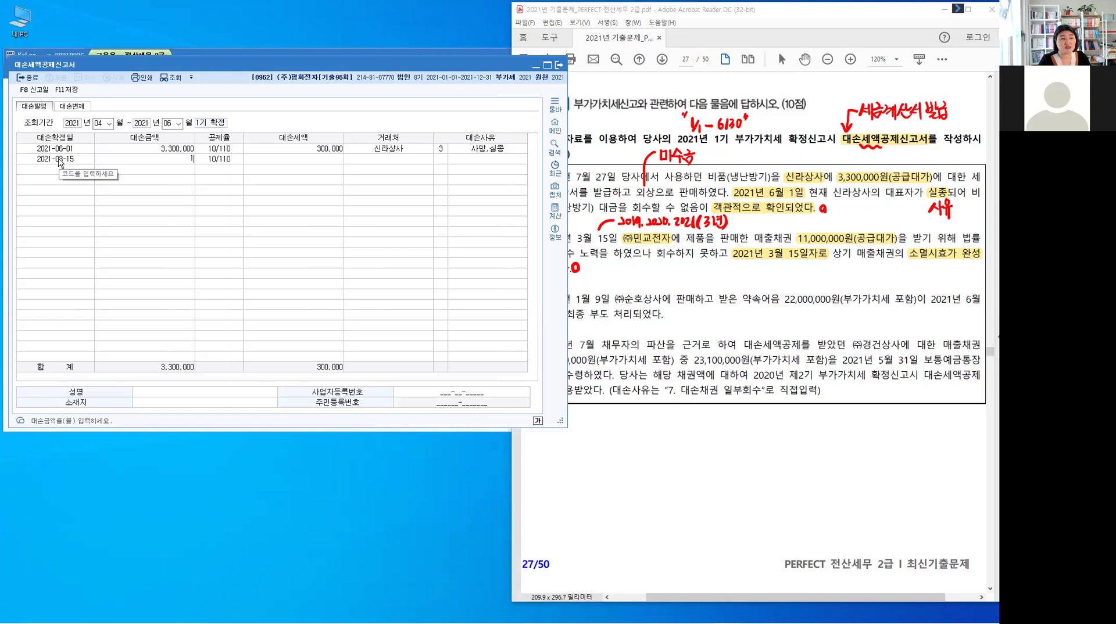
pyautogui.write('1,000,000')
pyautogui.press('Return')
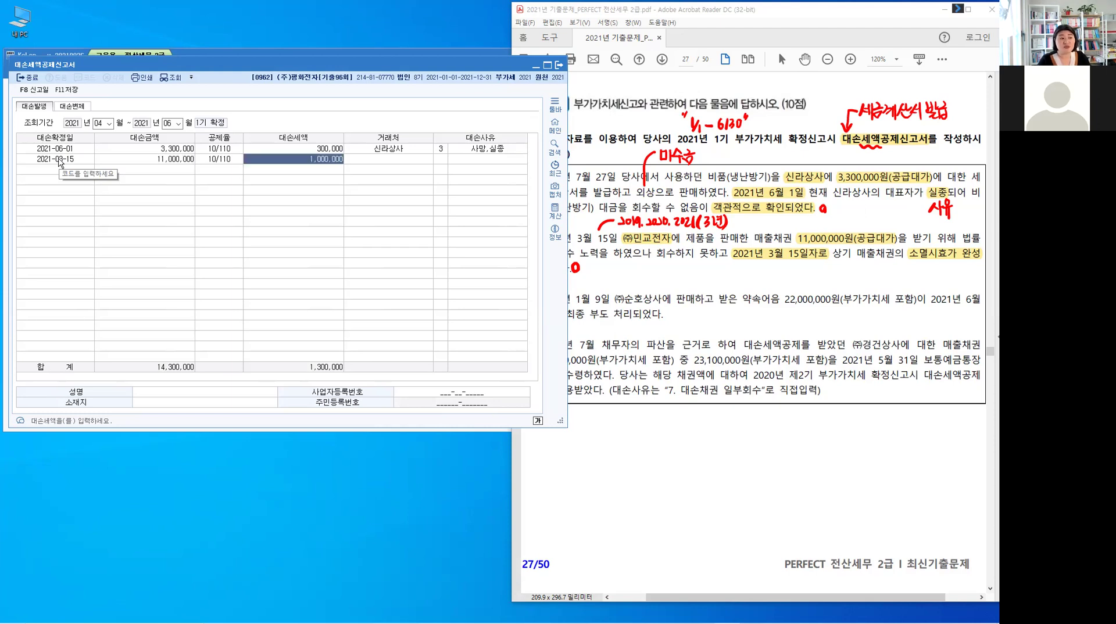
pyautogui.press('Return')
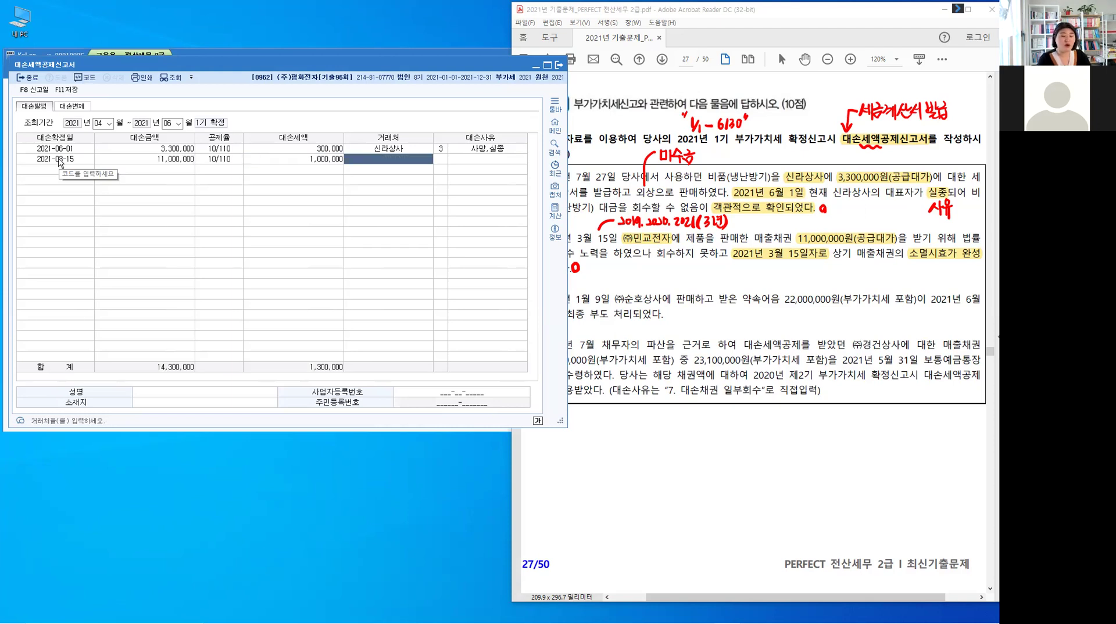
# Assign (주)민교전자 as the second row's 거래처 by searching for 민교, set 대손사유 to 6:소멸시효완성, and complete the row
pyautogui.press('F2')
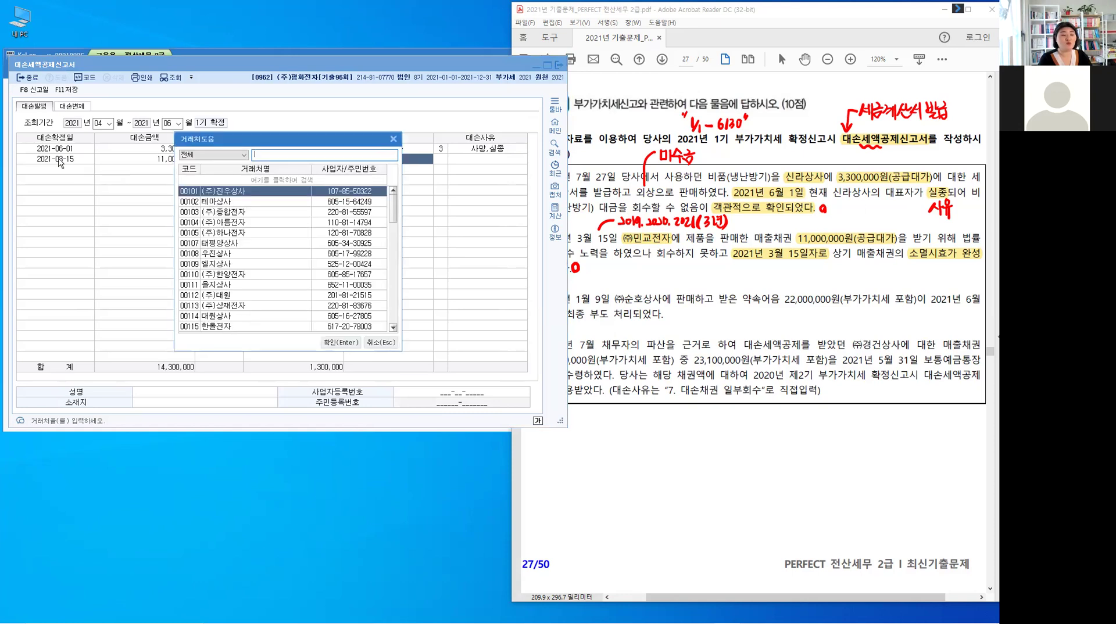
pyautogui.write('민교')
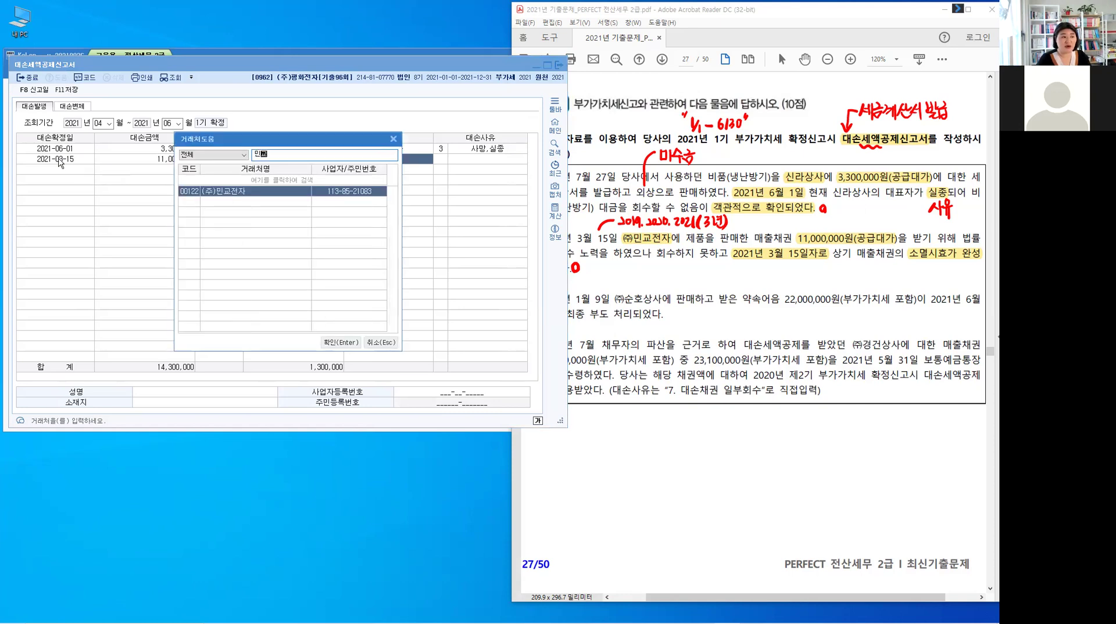
pyautogui.press('Return')
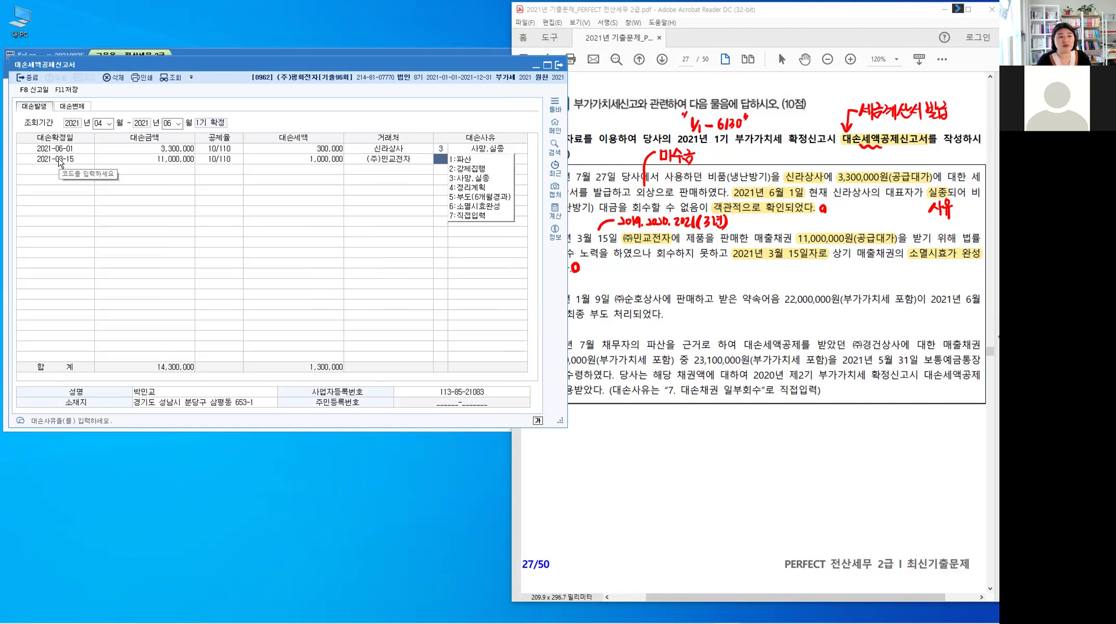
pyautogui.write('6')
pyautogui.press('Return')
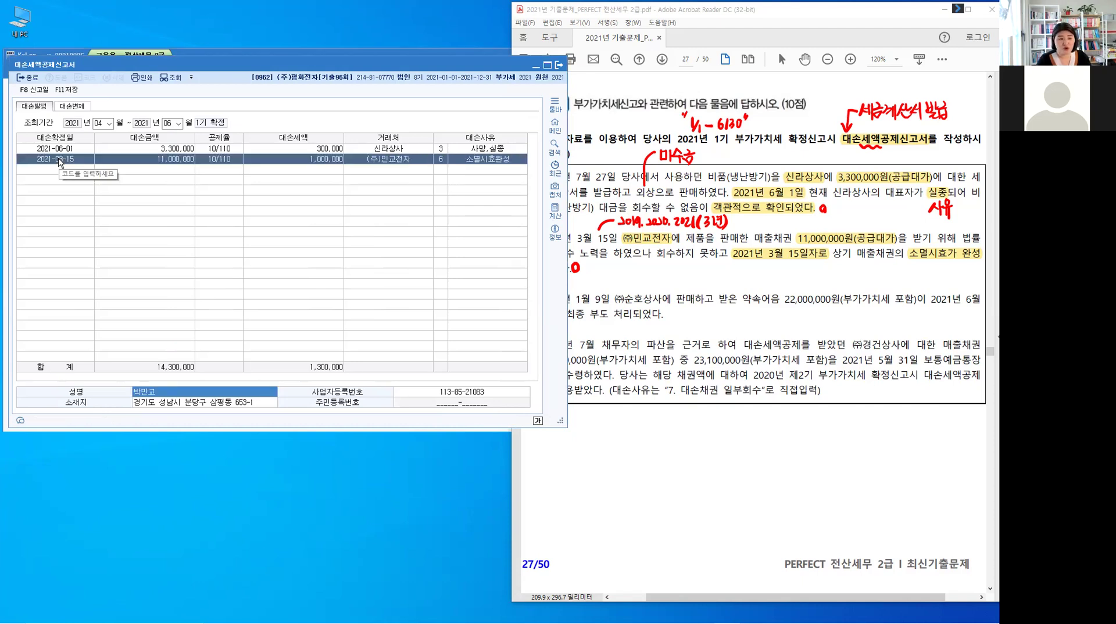
pyautogui.press('Return')
pyautogui.press('Return')
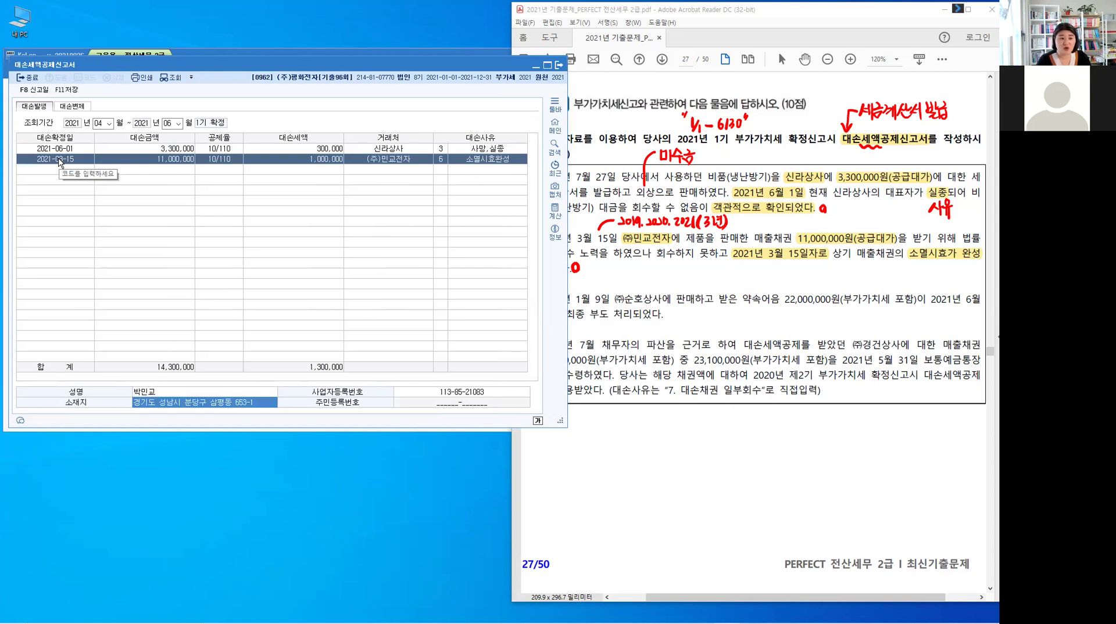
pyautogui.press('Return')
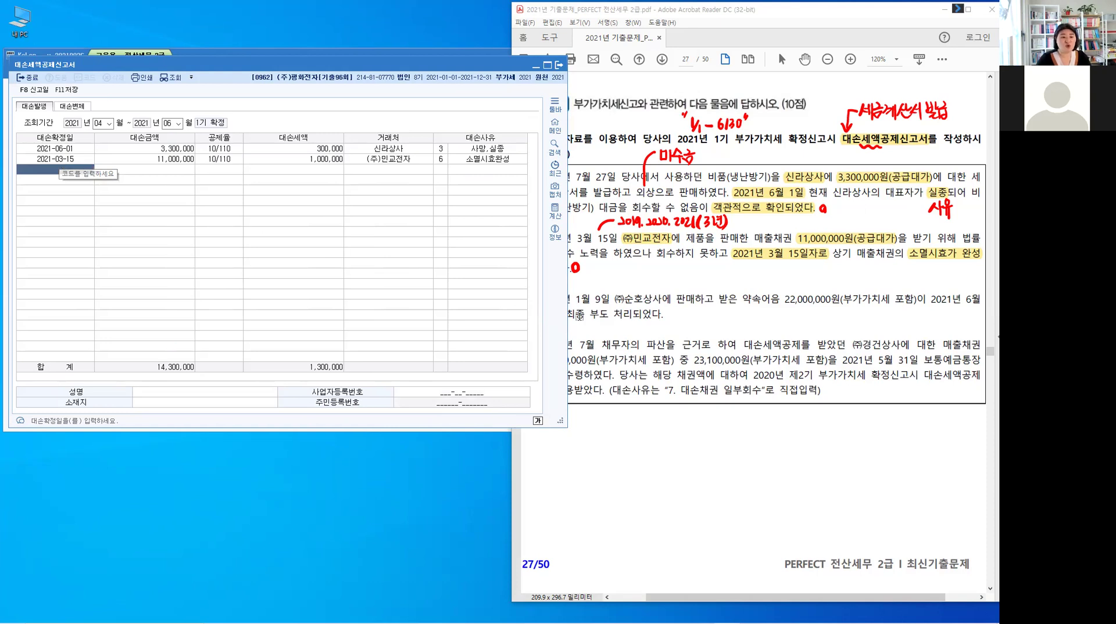
# Highlight 22,000,000원(부가가치세 포함) and 부도 in item 3 of the PDF
pyautogui.click(663, 344)
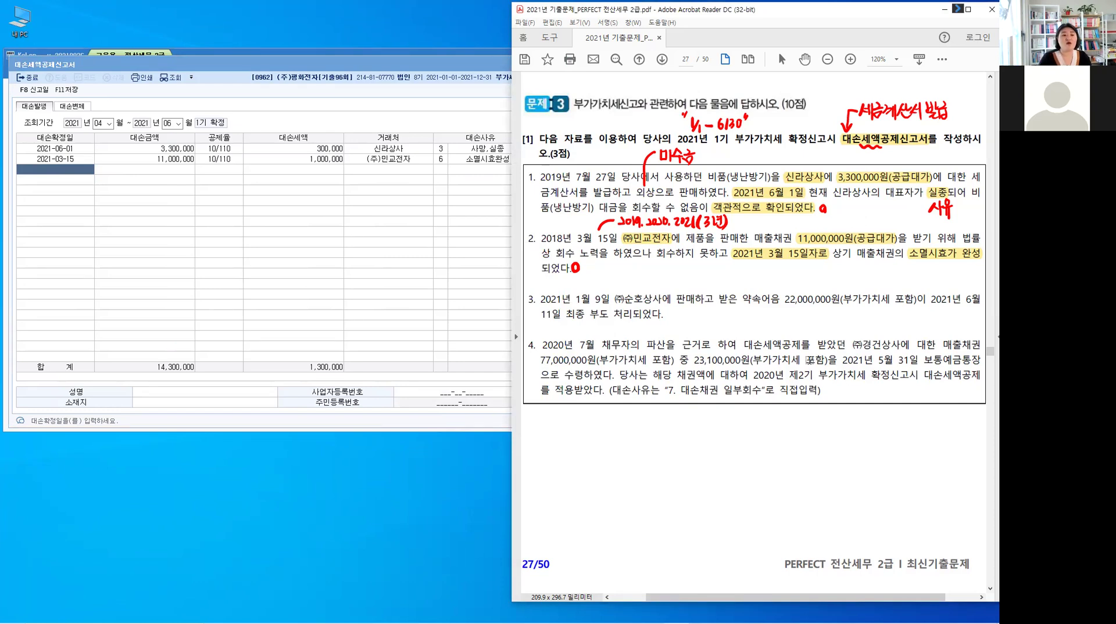
pyautogui.moveTo(782, 299); pyautogui.dragTo(842, 299)
pyautogui.moveTo(910, 296); pyautogui.dragTo(895, 310)
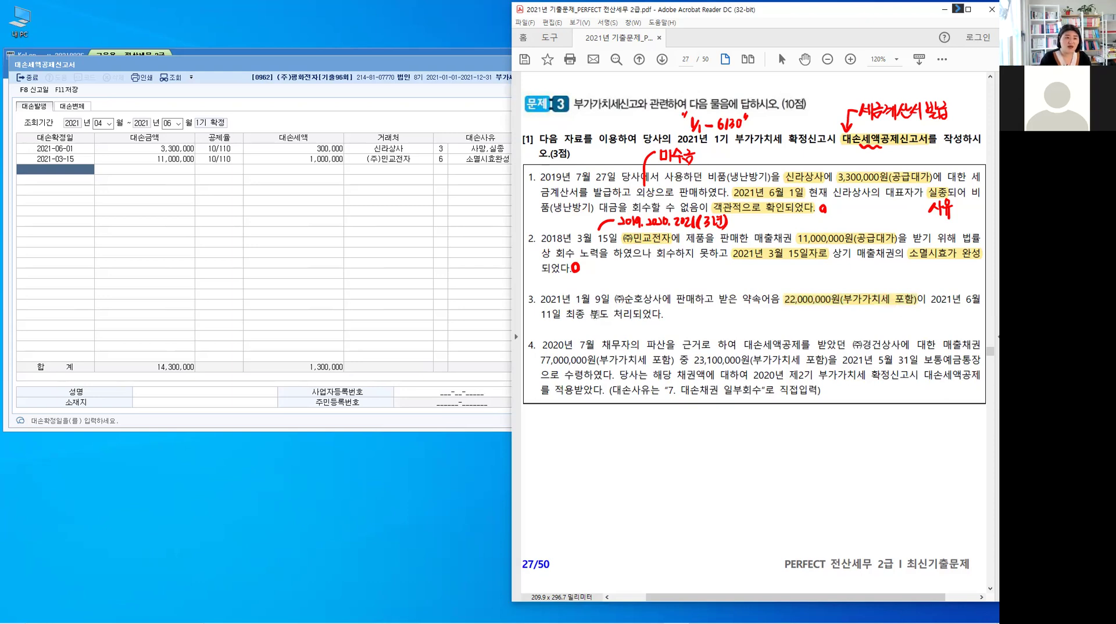
pyautogui.moveTo(589, 314); pyautogui.dragTo(608, 314)
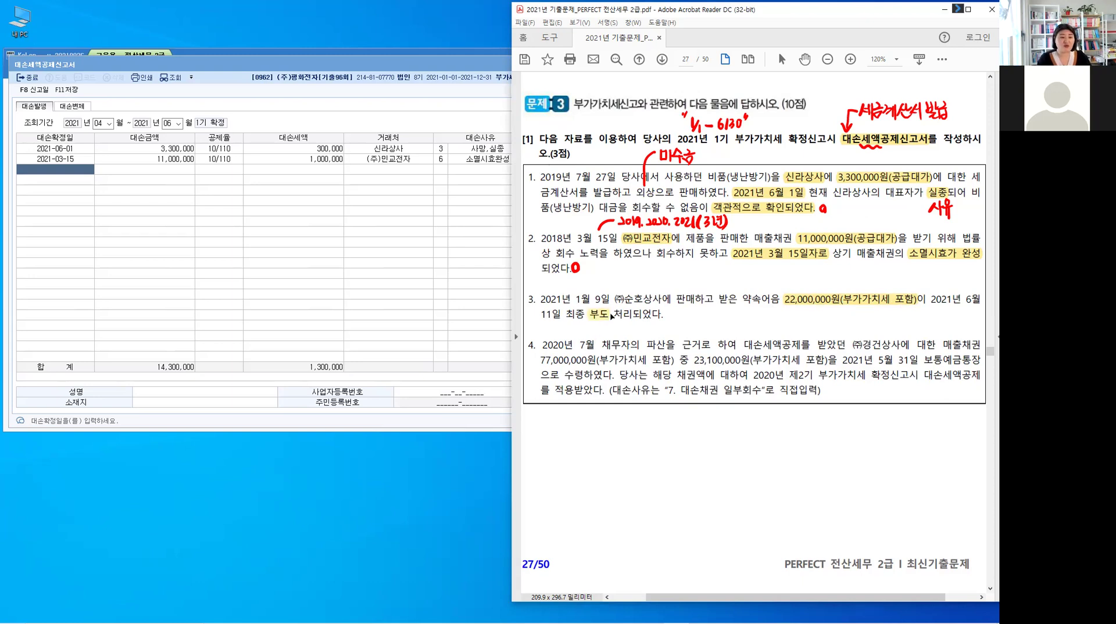
# Handwrite 부도발생 후 6월 경과 : in red after 처리되었다 in item 3
pyautogui.press('alt')
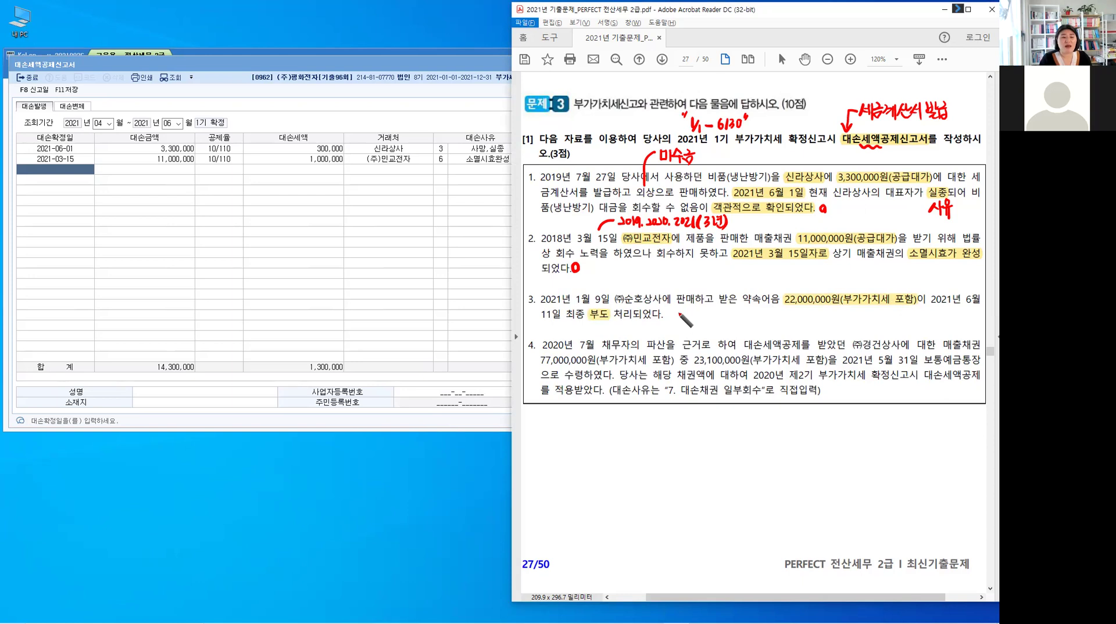
pyautogui.moveTo(679, 309); pyautogui.dragTo(682, 315)
pyautogui.moveTo(688, 307)
pyautogui.mouseDown()
pyautogui.moveTo(692, 320)
pyautogui.moveTo(742, 315)
pyautogui.mouseUp()
pyautogui.moveTo(731, 317); pyautogui.dragTo(744, 322)
pyautogui.moveTo(736, 323)
pyautogui.mouseDown()
pyautogui.moveTo(807, 320)
pyautogui.moveTo(794, 323)
pyautogui.mouseUp()
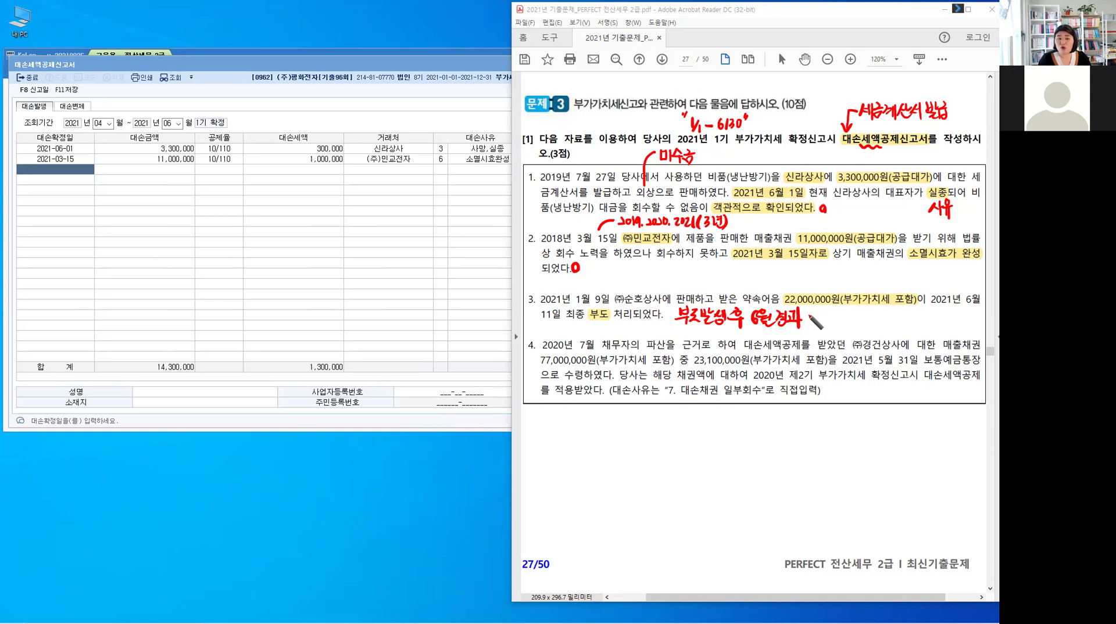
pyautogui.click(808, 315)
pyautogui.click(808, 322)
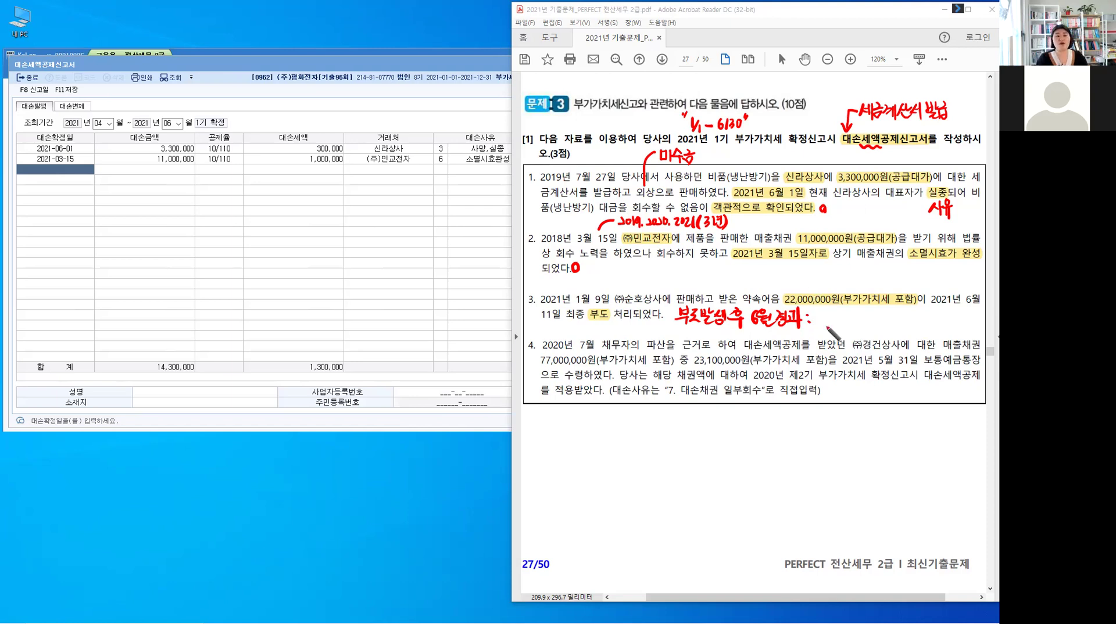
# Handwrite 2021.12.12 → 2기 in red after the colon of the item 3 note
pyautogui.moveTo(818, 318); pyautogui.dragTo(851, 326)
pyautogui.click(857, 326)
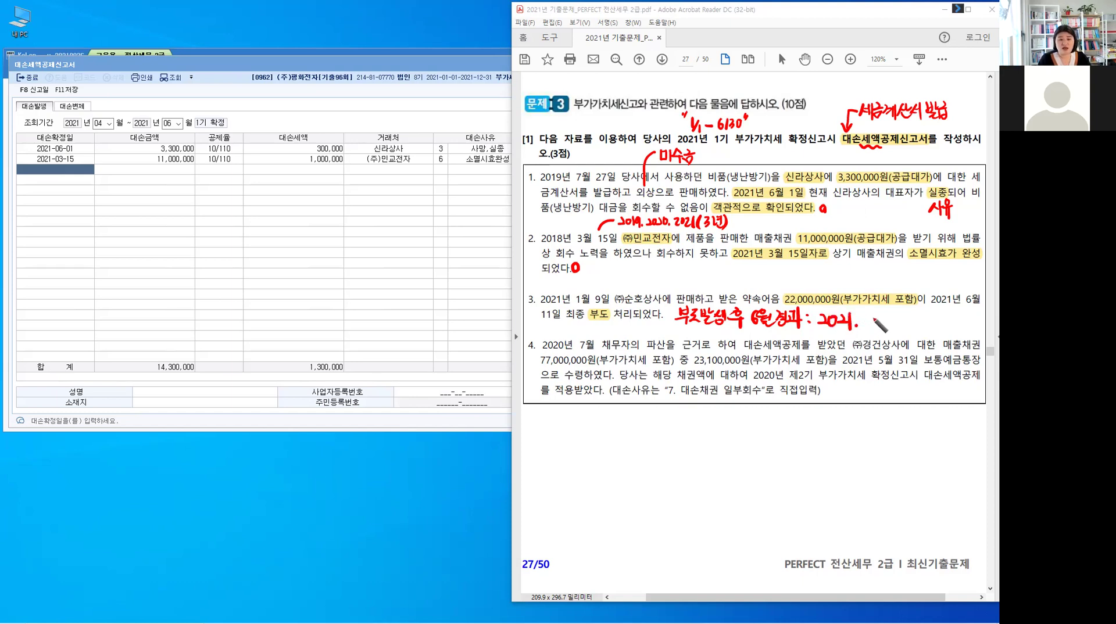
pyautogui.moveTo(869, 314); pyautogui.dragTo(869, 327)
pyautogui.moveTo(873, 316); pyautogui.dragTo(879, 328)
pyautogui.click(880, 323)
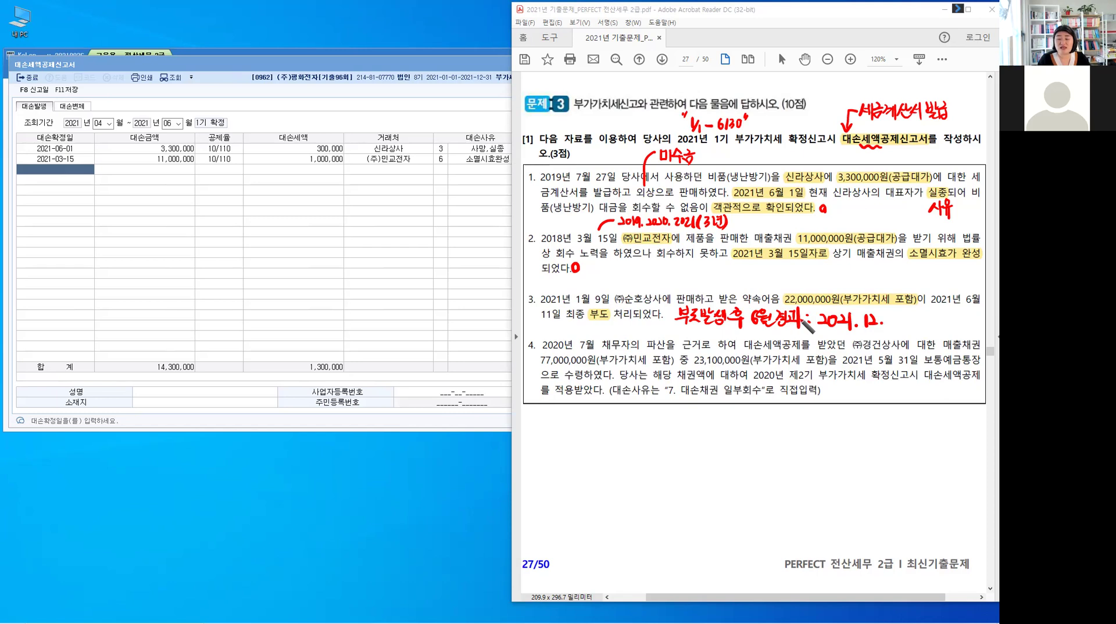
pyautogui.moveTo(888, 316)
pyautogui.mouseDown()
pyautogui.moveTo(887, 327)
pyautogui.moveTo(902, 326)
pyautogui.mouseUp()
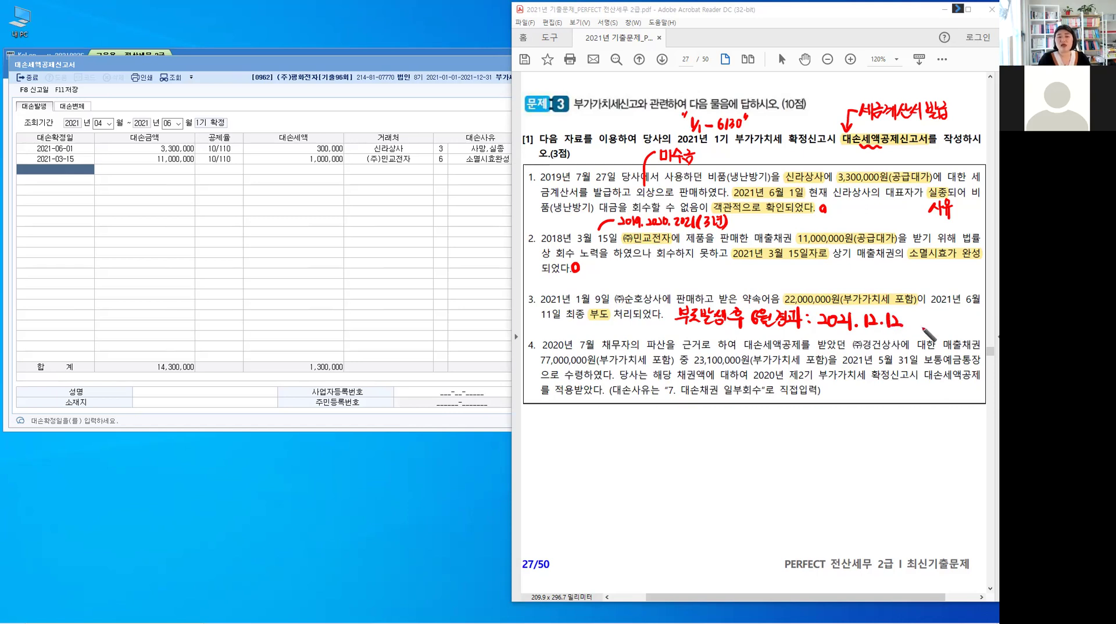
pyautogui.moveTo(904, 319); pyautogui.dragTo(912, 324)
pyautogui.moveTo(921, 316); pyautogui.dragTo(940, 329)
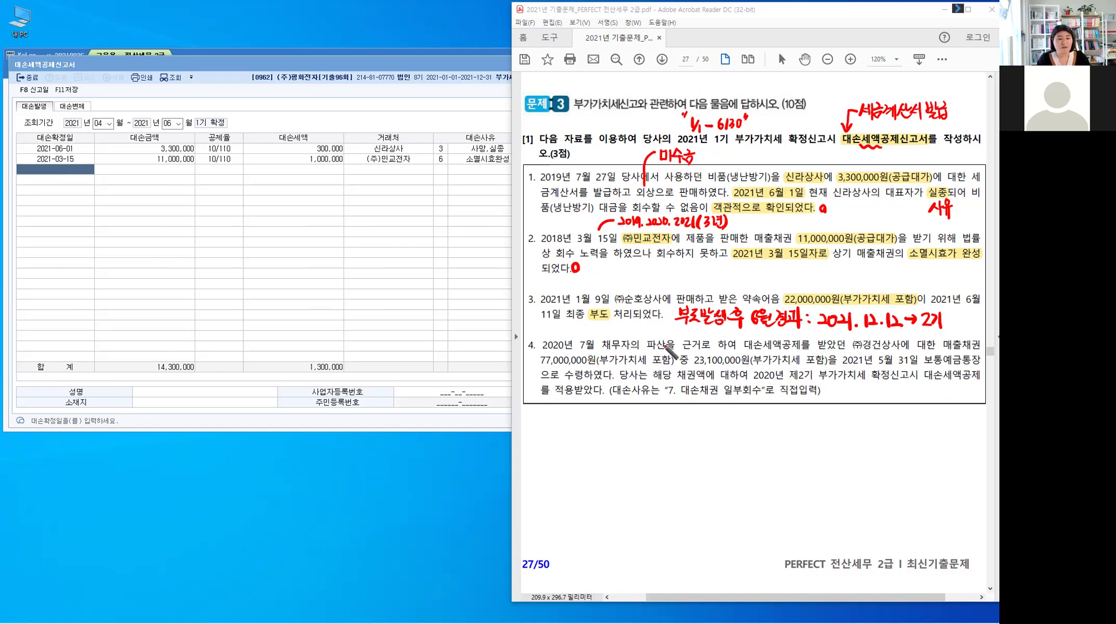
# Highlight 파산, ㈜경건상사, 23,100,000원(부가가치세 포함)을 2021년 5월 31일, 대손세액공제를 적용받았다 and the parenthesised 대손사유 instruction in item 4
pyautogui.moveTo(644, 344); pyautogui.dragTo(666, 346)
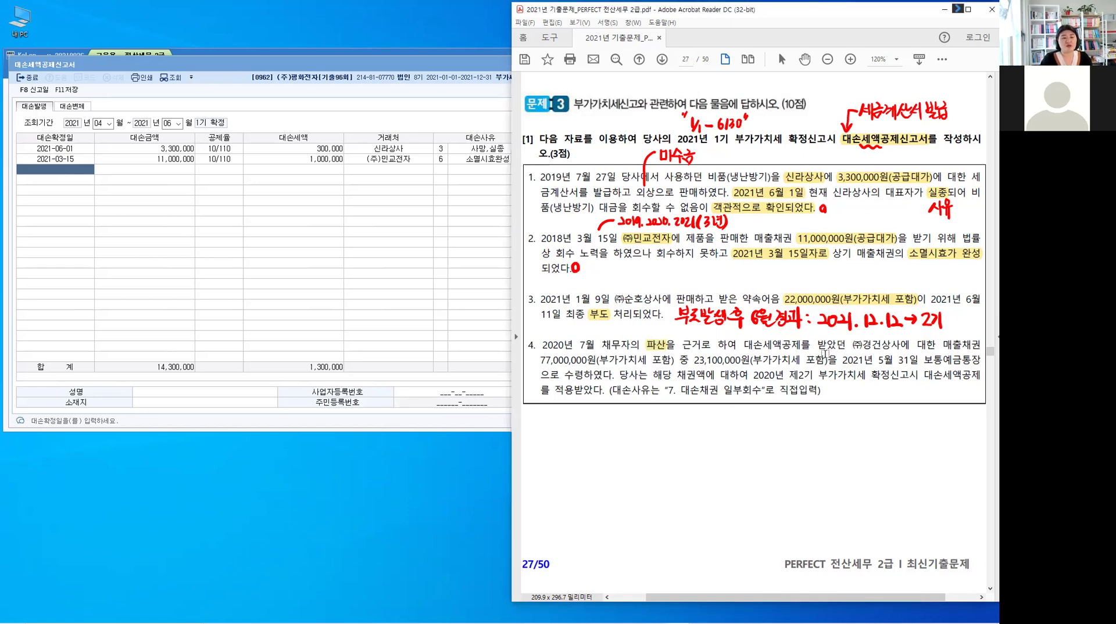
pyautogui.moveTo(856, 346); pyautogui.dragTo(890, 356)
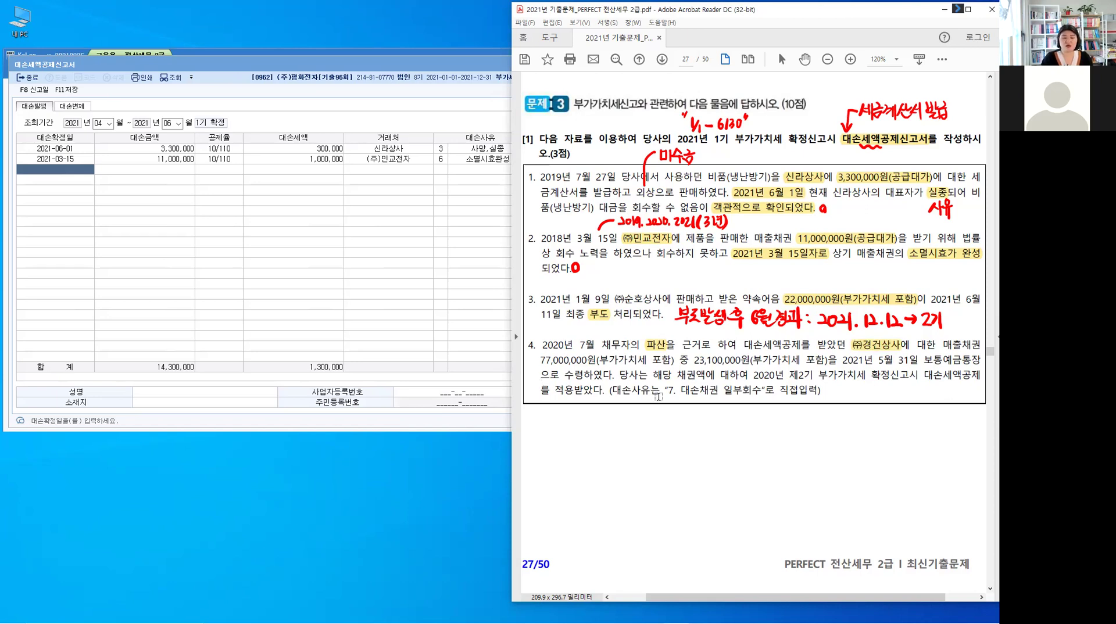
pyautogui.moveTo(695, 362); pyautogui.dragTo(856, 366)
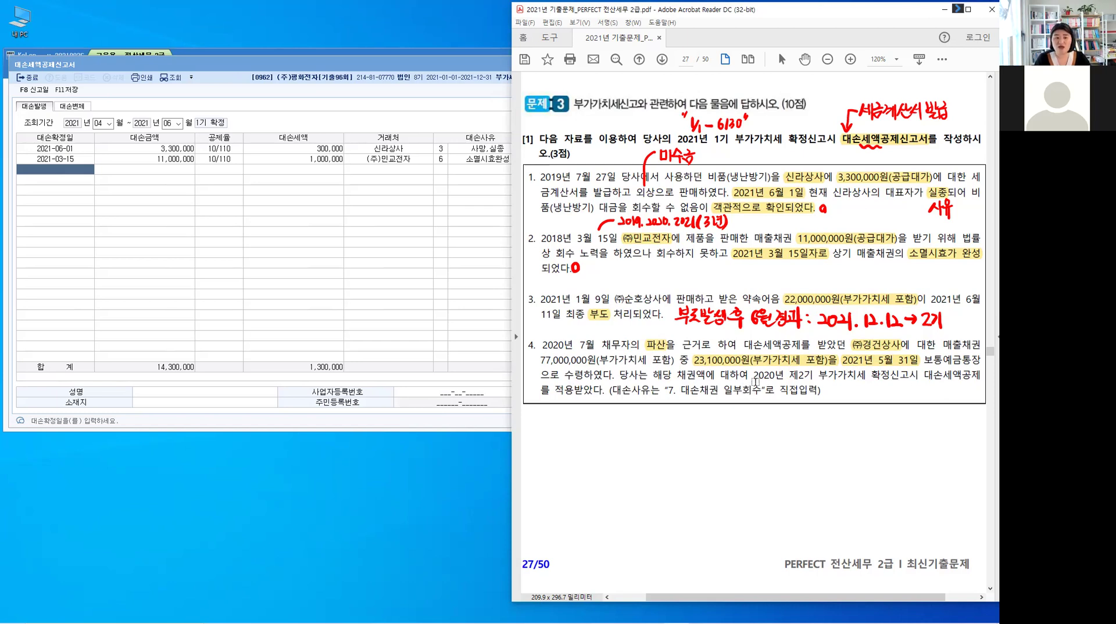
pyautogui.moveTo(920, 375); pyautogui.dragTo(981, 376)
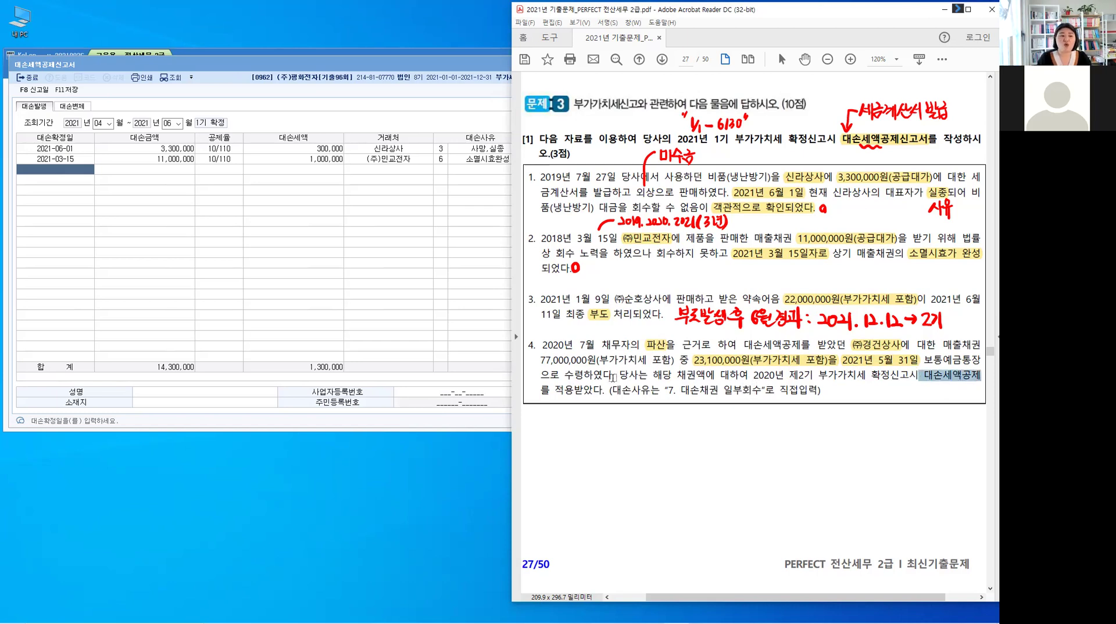
pyautogui.moveTo(551, 393); pyautogui.dragTo(753, 427)
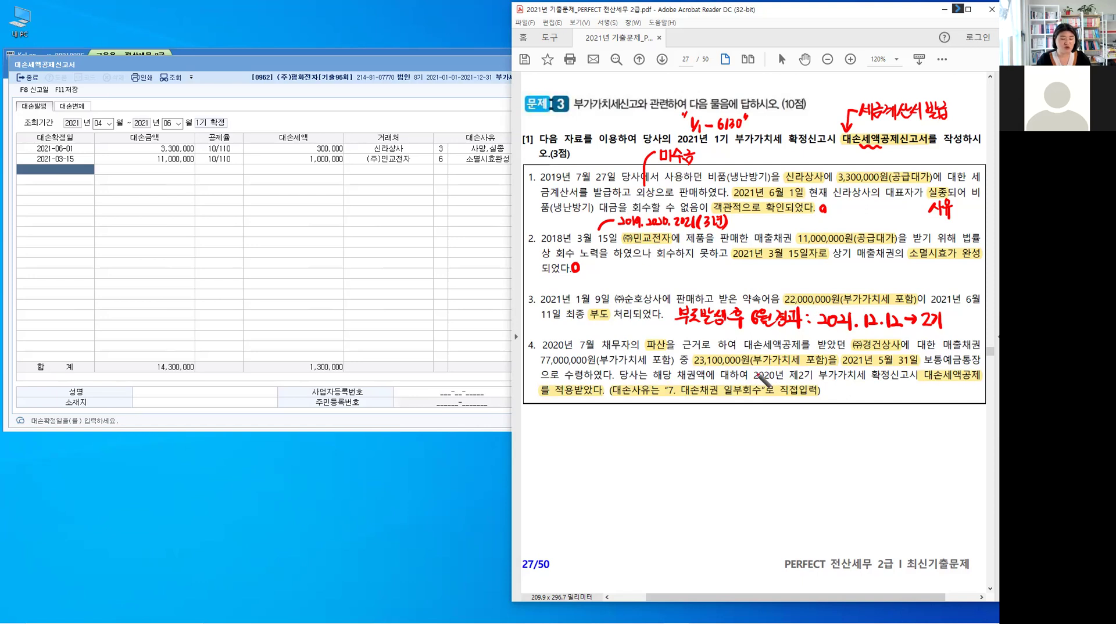
# Handwrite 대손금회수 in red below item 4 with arrows to the 23,100,000원 amount and 대손세액공제, adding 납부 beside the second arrow
pyautogui.press('alt')
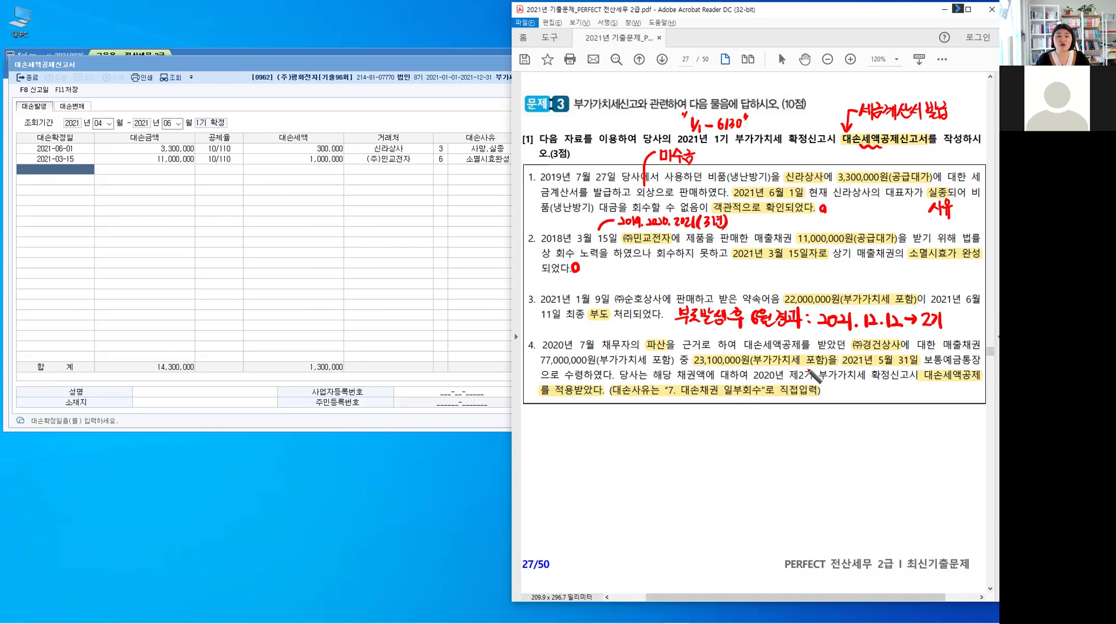
pyautogui.moveTo(813, 367)
pyautogui.mouseDown()
pyautogui.moveTo(836, 430)
pyautogui.moveTo(820, 369)
pyautogui.mouseUp()
pyautogui.moveTo(816, 433); pyautogui.dragTo(831, 447)
pyautogui.moveTo(833, 438); pyautogui.dragTo(834, 449)
pyautogui.moveTo(838, 435)
pyautogui.mouseDown()
pyautogui.moveTo(838, 454)
pyautogui.moveTo(848, 442)
pyautogui.mouseUp()
pyautogui.moveTo(840, 446); pyautogui.dragTo(849, 445)
pyautogui.moveTo(842, 448); pyautogui.dragTo(889, 445)
pyautogui.moveTo(884, 446); pyautogui.dragTo(885, 457)
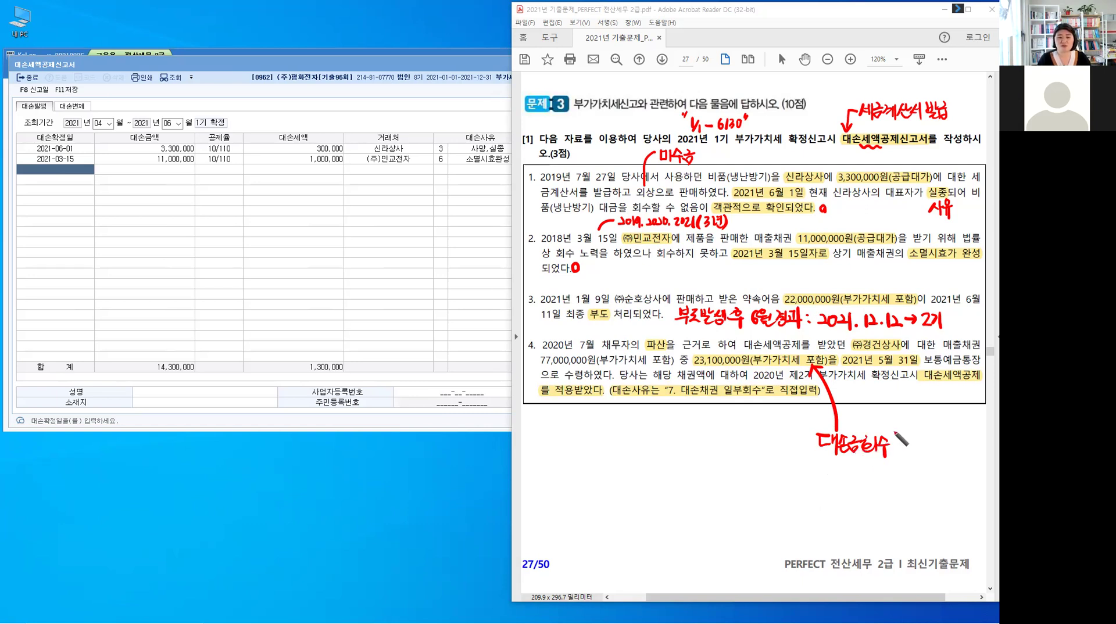
pyautogui.moveTo(928, 385)
pyautogui.mouseDown()
pyautogui.moveTo(923, 433)
pyautogui.moveTo(904, 443)
pyautogui.moveTo(935, 400)
pyautogui.mouseUp()
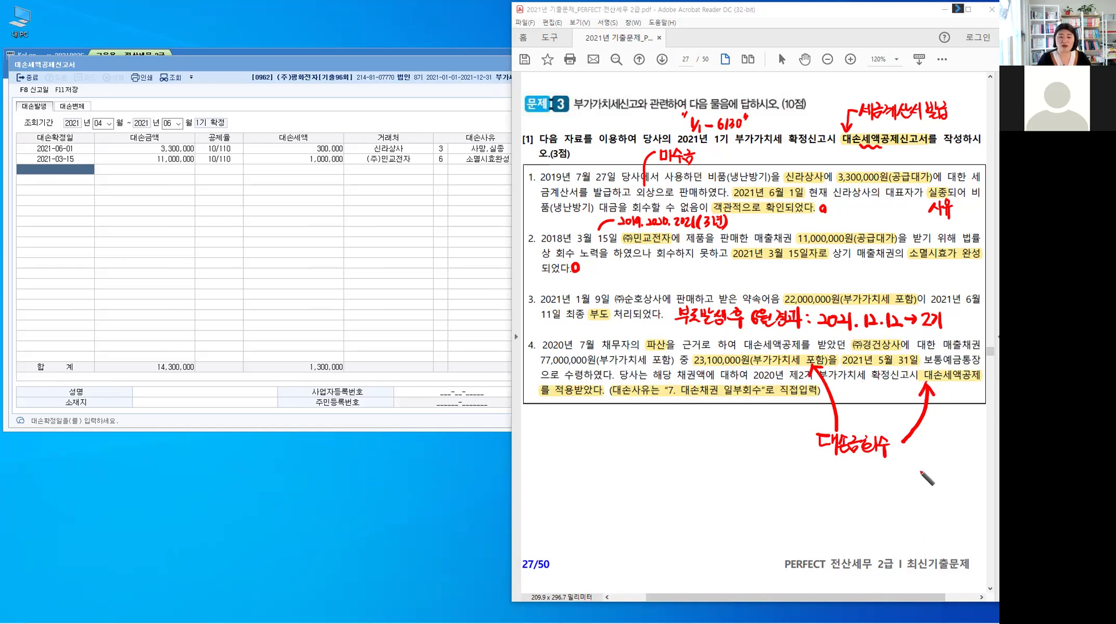
pyautogui.moveTo(930, 411)
pyautogui.mouseDown()
pyautogui.moveTo(940, 407)
pyautogui.moveTo(942, 420)
pyautogui.mouseUp()
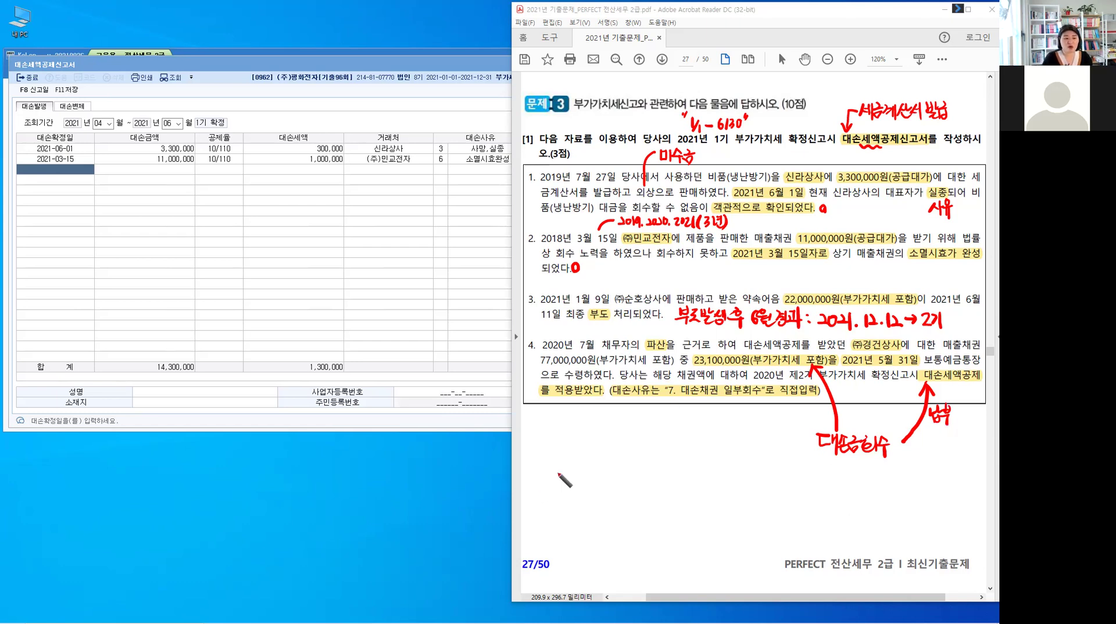
# Handwrite 대손세액공제: 양수로 입력 in red in the blank area below item 4
pyautogui.moveTo(554, 469)
pyautogui.mouseDown()
pyautogui.moveTo(574, 489)
pyautogui.moveTo(627, 469)
pyautogui.moveTo(632, 485)
pyautogui.moveTo(644, 482)
pyautogui.mouseUp()
pyautogui.click(654, 474)
pyautogui.click(655, 481)
pyautogui.moveTo(674, 465); pyautogui.dragTo(683, 485)
pyautogui.moveTo(689, 467)
pyautogui.mouseDown()
pyautogui.moveTo(697, 481)
pyautogui.moveTo(706, 470)
pyautogui.mouseUp()
pyautogui.moveTo(700, 472)
pyautogui.mouseDown()
pyautogui.moveTo(713, 481)
pyautogui.moveTo(723, 472)
pyautogui.mouseUp()
pyautogui.moveTo(730, 462); pyautogui.dragTo(730, 475)
pyautogui.moveTo(722, 474); pyautogui.dragTo(744, 480)
pyautogui.moveTo(748, 462); pyautogui.dragTo(751, 481)
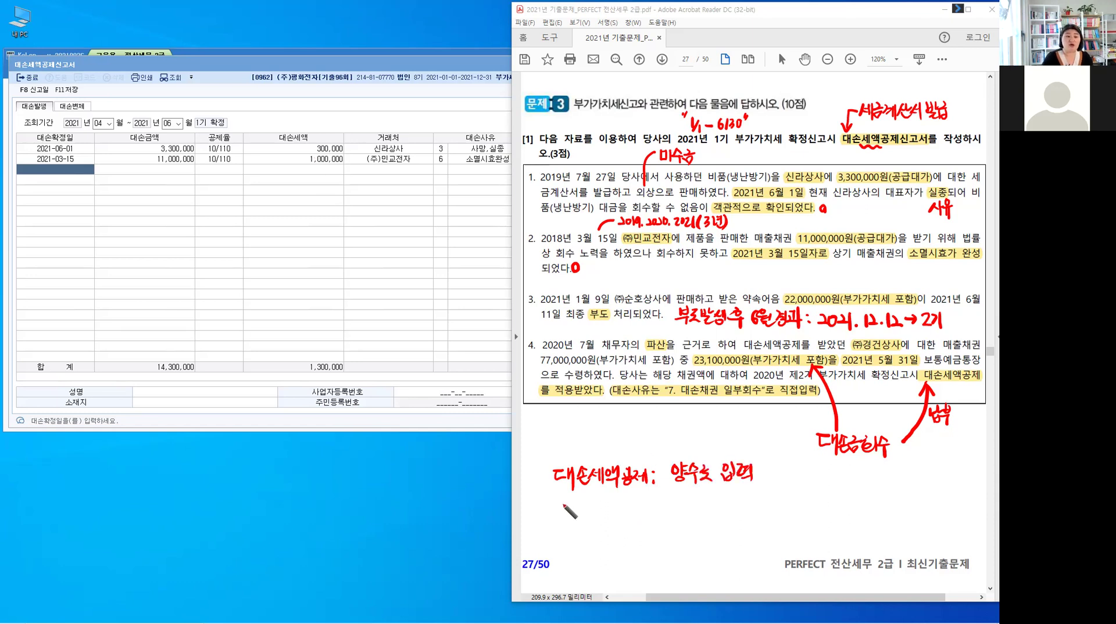
# Handwrite 대손금회수 납부: 음수로 입력 under the previous note, bracket both lines, and add 음수 below the 대손금회수 label
pyautogui.moveTo(567, 502)
pyautogui.mouseDown()
pyautogui.moveTo(574, 520)
pyautogui.moveTo(585, 509)
pyautogui.moveTo(667, 512)
pyautogui.moveTo(661, 519)
pyautogui.moveTo(695, 502)
pyautogui.moveTo(700, 517)
pyautogui.mouseUp()
pyautogui.click(674, 503)
pyautogui.click(674, 513)
pyautogui.moveTo(702, 501); pyautogui.dragTo(732, 517)
pyautogui.moveTo(741, 503); pyautogui.dragTo(740, 505)
pyautogui.moveTo(750, 501)
pyautogui.mouseDown()
pyautogui.moveTo(748, 518)
pyautogui.moveTo(762, 511)
pyautogui.mouseUp()
pyautogui.moveTo(764, 501); pyautogui.dragTo(765, 522)
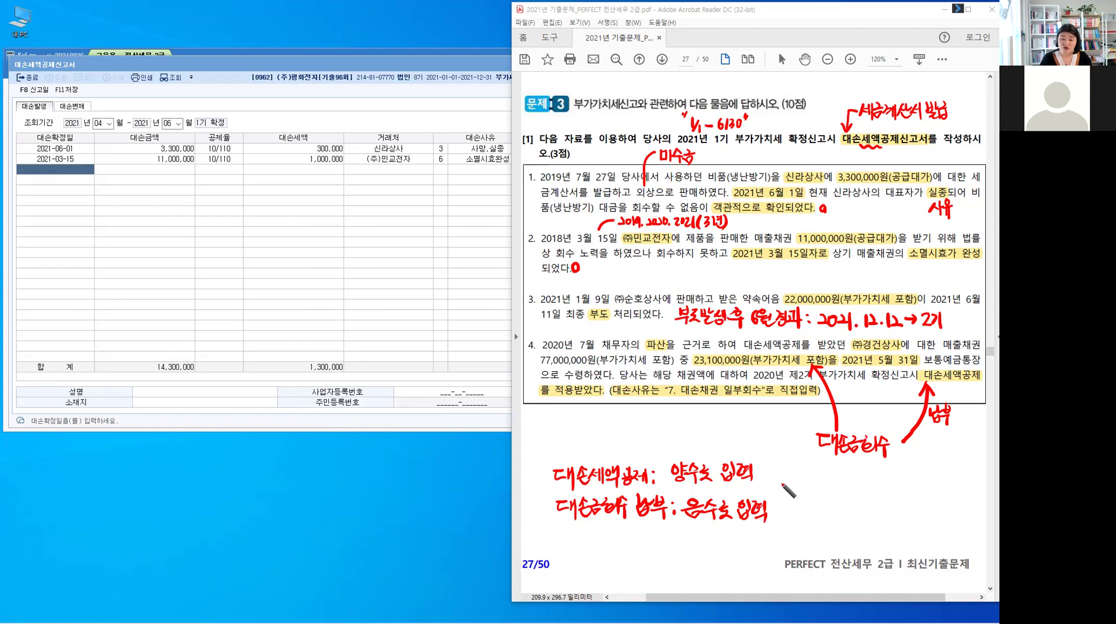
pyautogui.moveTo(778, 469); pyautogui.dragTo(797, 474)
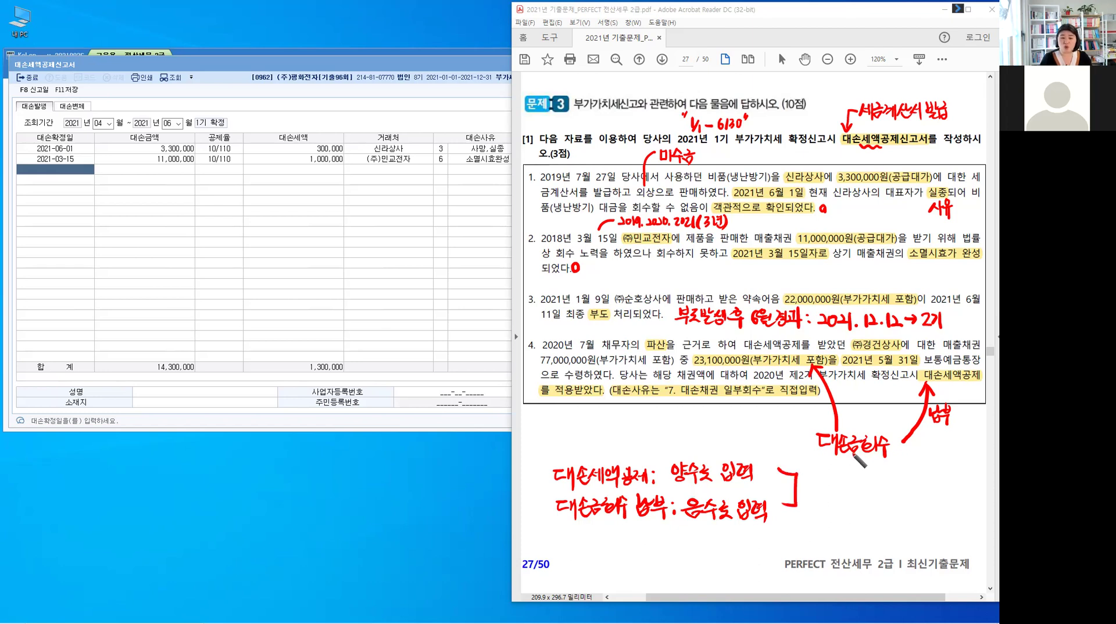
pyautogui.moveTo(838, 460)
pyautogui.mouseDown()
pyautogui.moveTo(854, 475)
pyautogui.moveTo(879, 469)
pyautogui.moveTo(872, 478)
pyautogui.mouseUp()
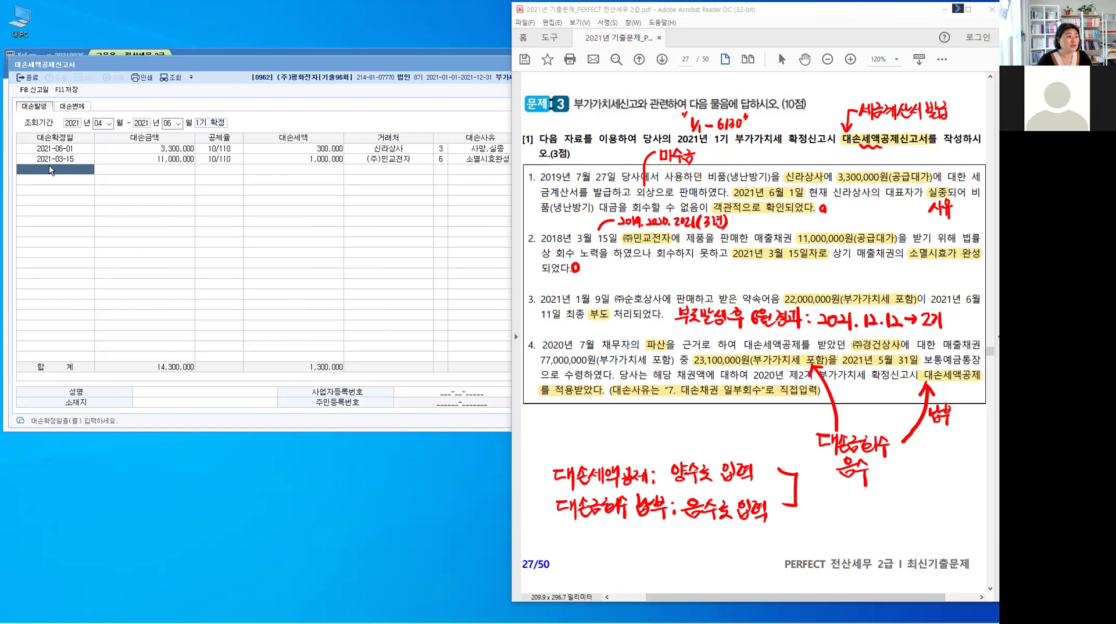
# Enter a third row in the 대손세액공제신고서 with 대손확정일 2021-05-31 and 대손금액 -23,100,000, accepting the calculated 대손세액
pyautogui.click(58, 182)
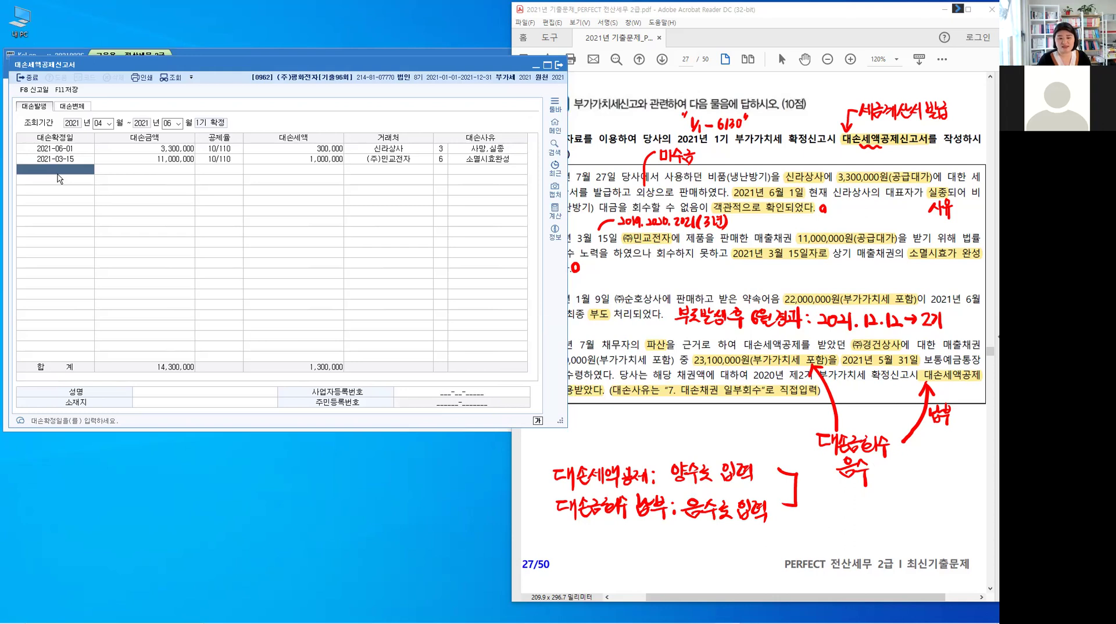
pyautogui.click(58, 173)
pyautogui.write('21-05-31')
pyautogui.press('Return')
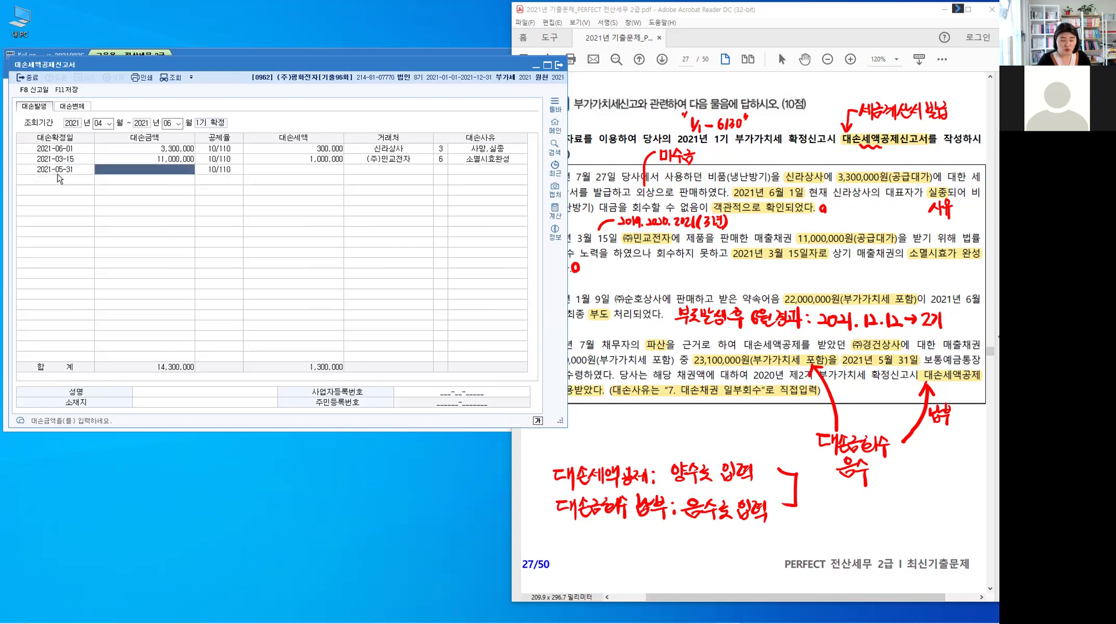
pyautogui.write('-')
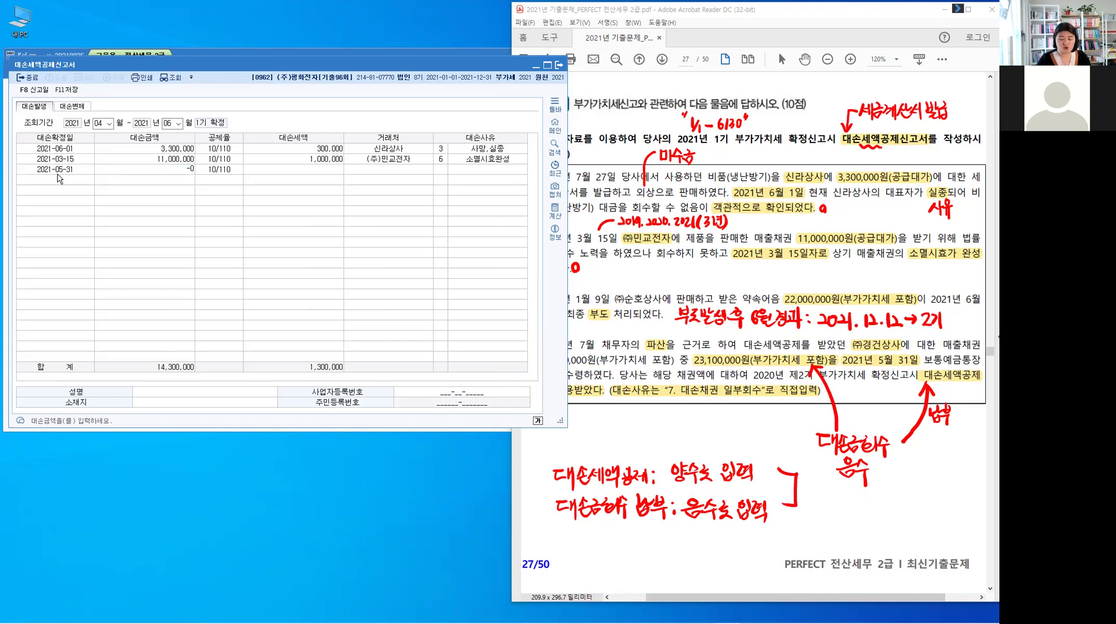
pyautogui.write('23,100,')
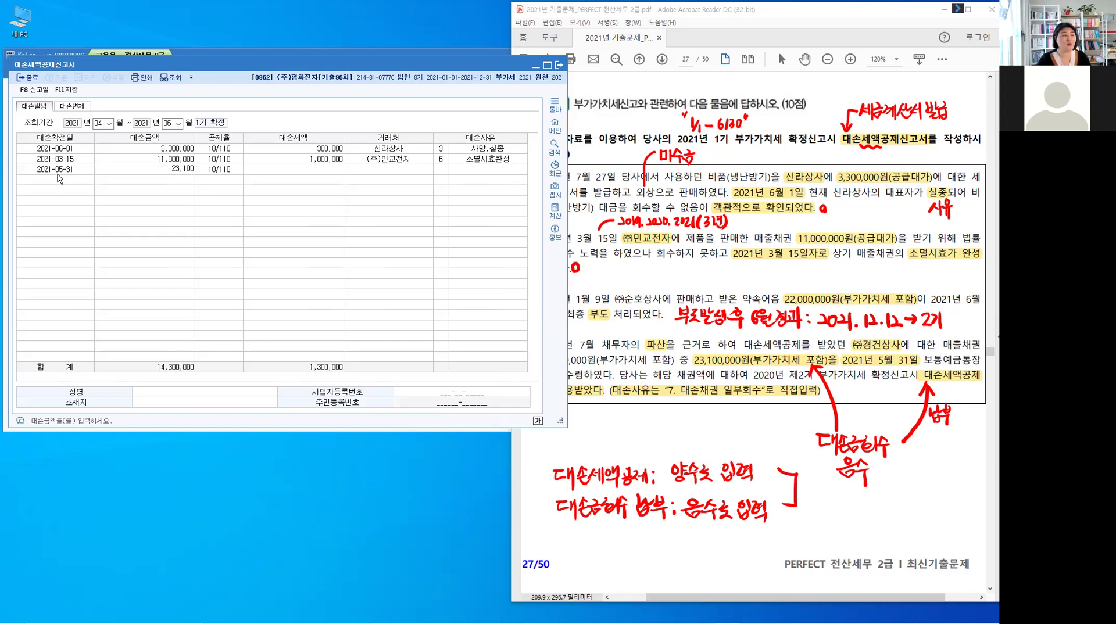
pyautogui.write('000')
pyautogui.press('Return')
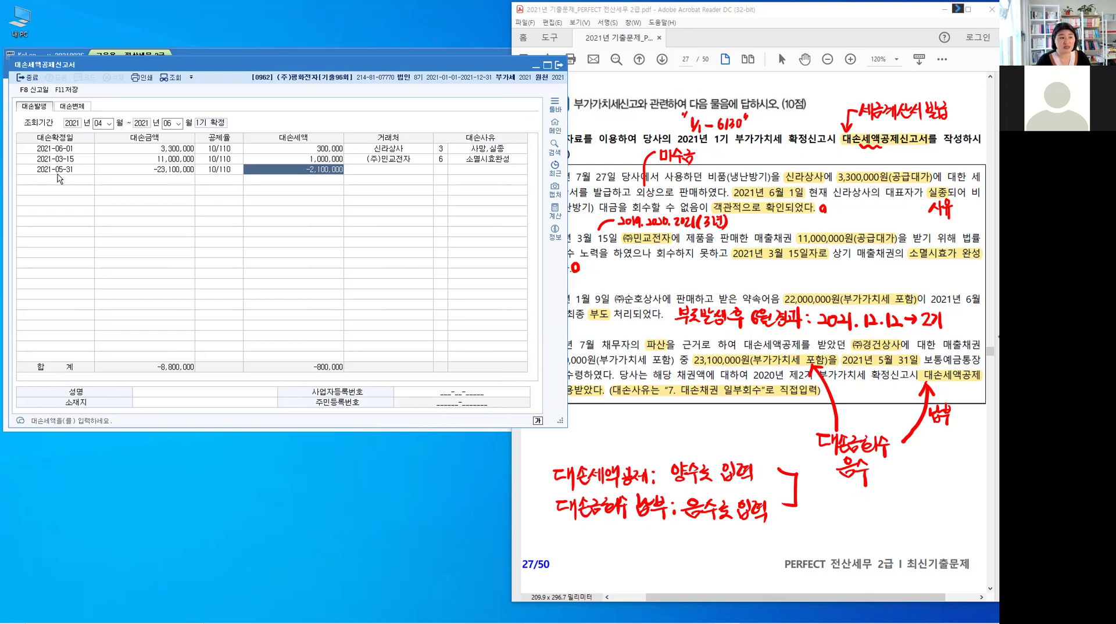
pyautogui.press('Return')
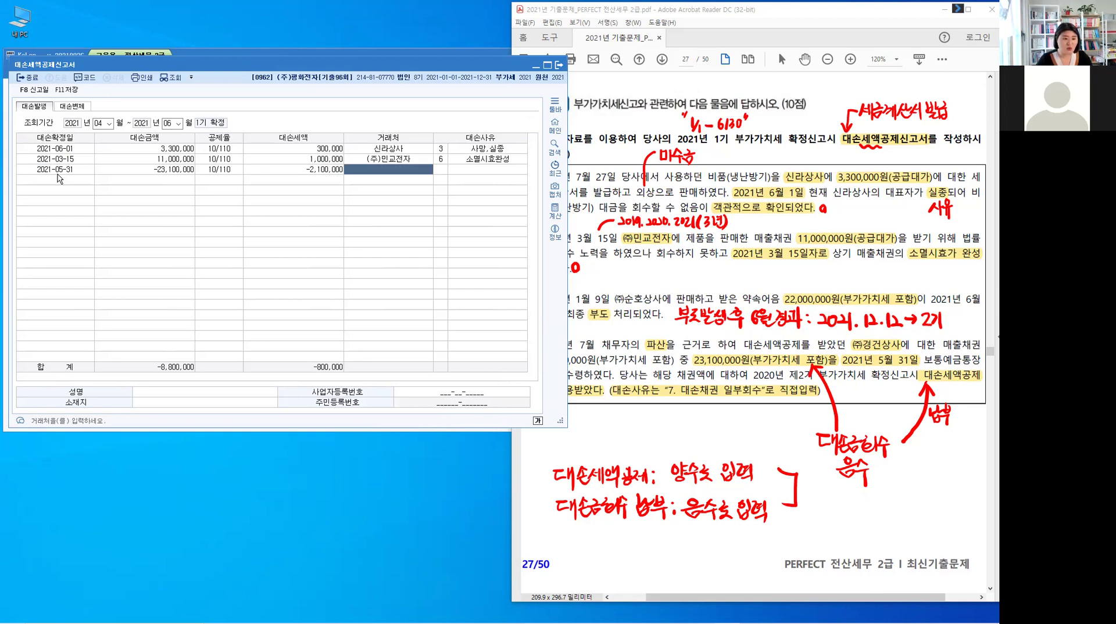
# Assign (주)경건상사 as the third row's 거래처 by searching for 경건
pyautogui.press('F2')
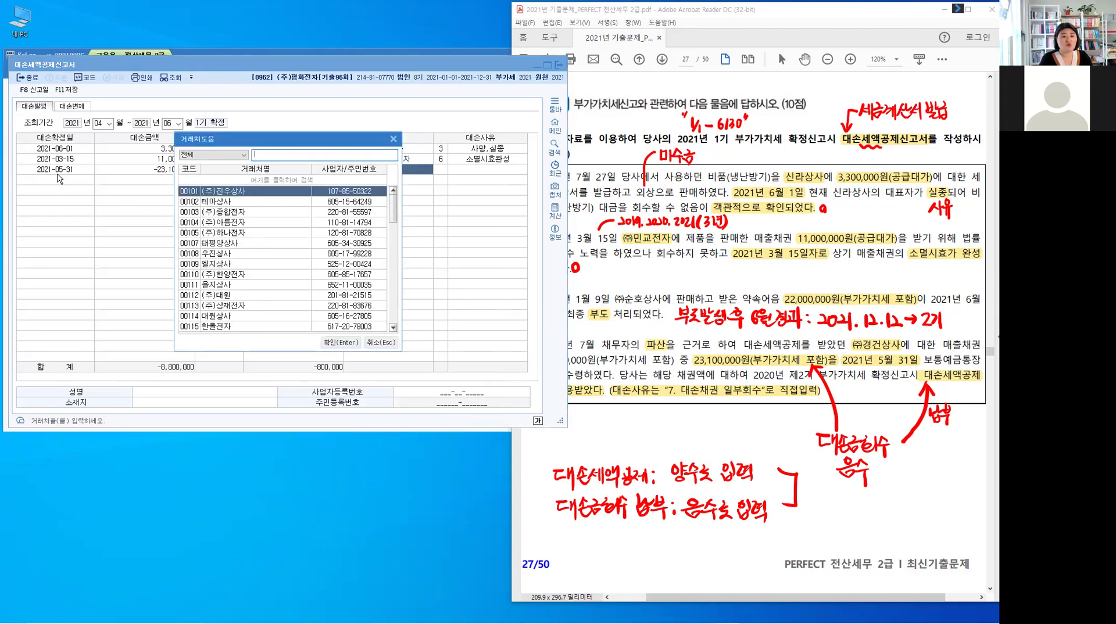
pyautogui.write('경거ㄴ')
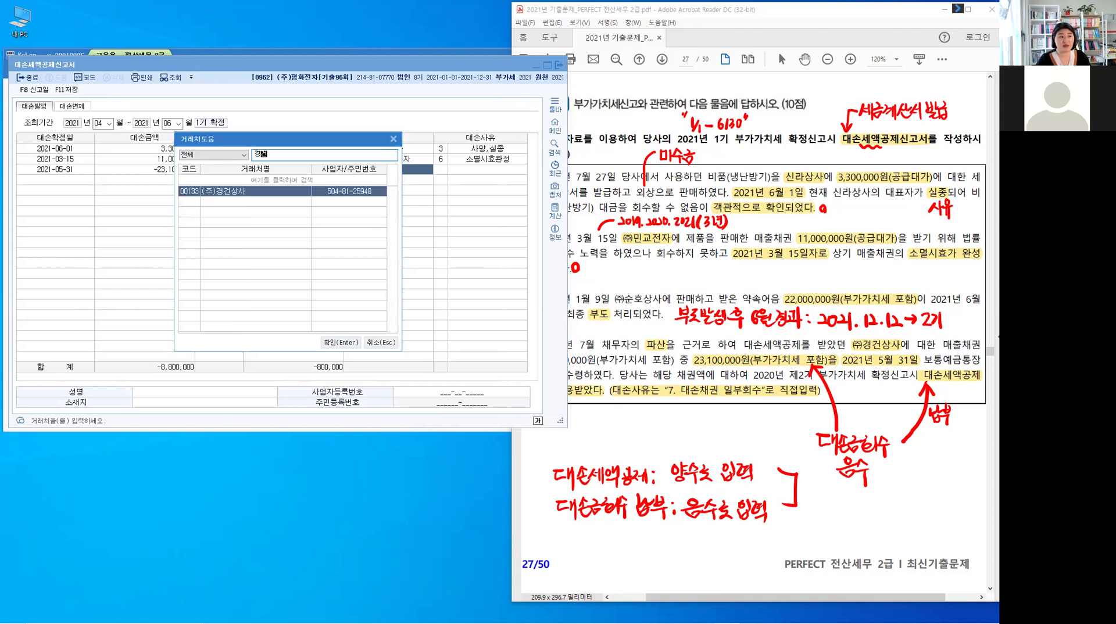
pyautogui.press('Return')
pyautogui.press('Return')
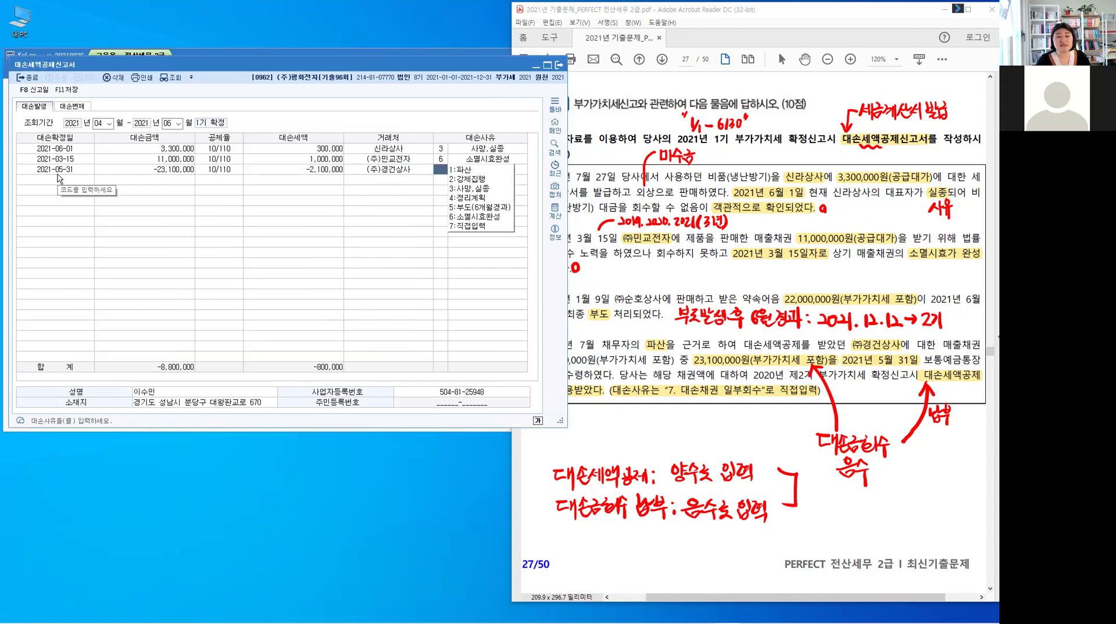
# Set the third row's 대손사유 to 7:직접입력 with the text 대손채권 일부회수 and complete the row
pyautogui.click(474, 228)
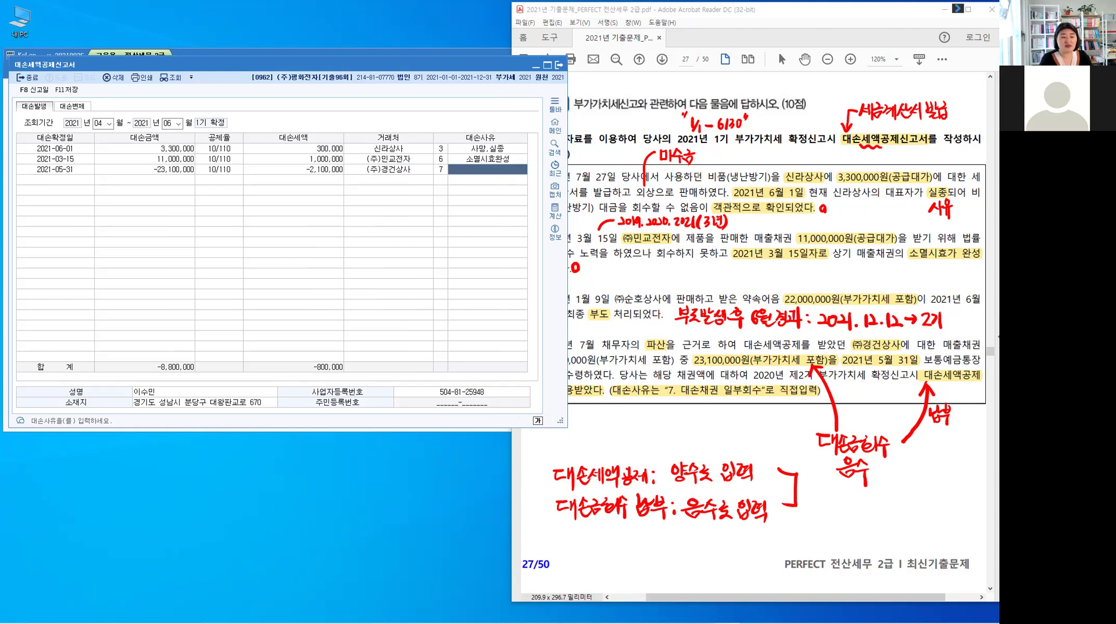
pyautogui.write('대손ㅊ')
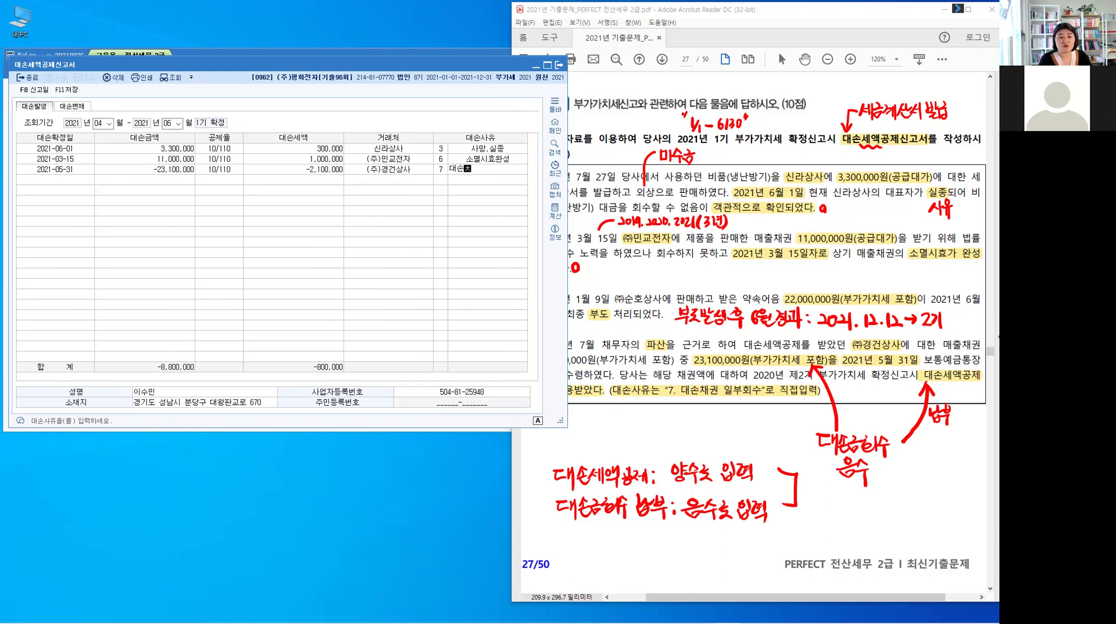
pyautogui.write('ㅐ권')
pyautogui.write(' 일')
pyautogui.write('부회')
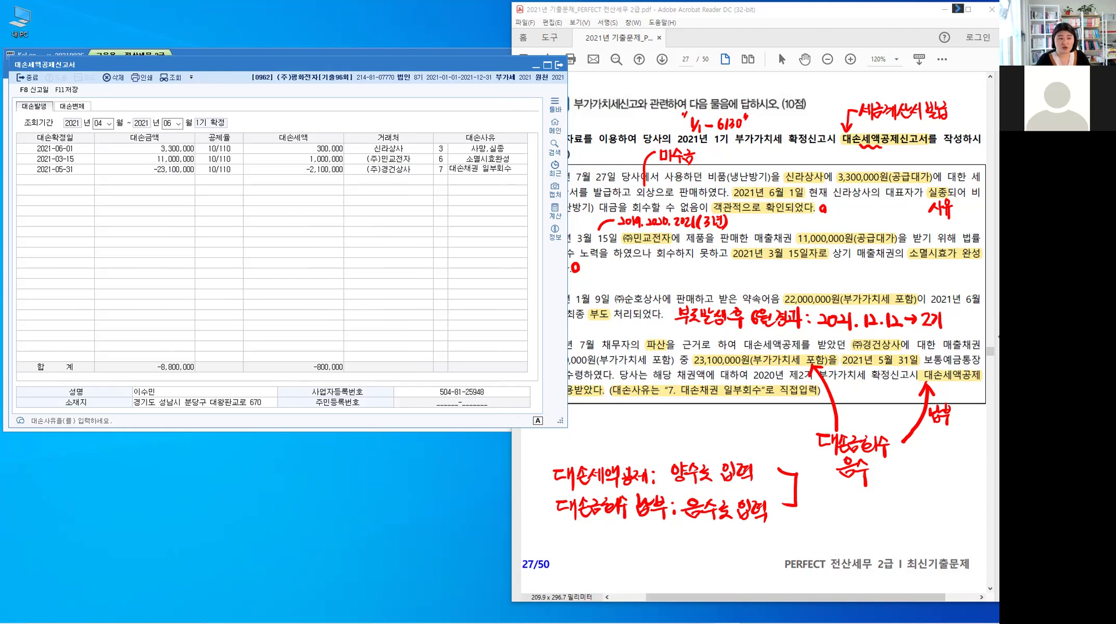
pyautogui.write('수')
pyautogui.press('Return')
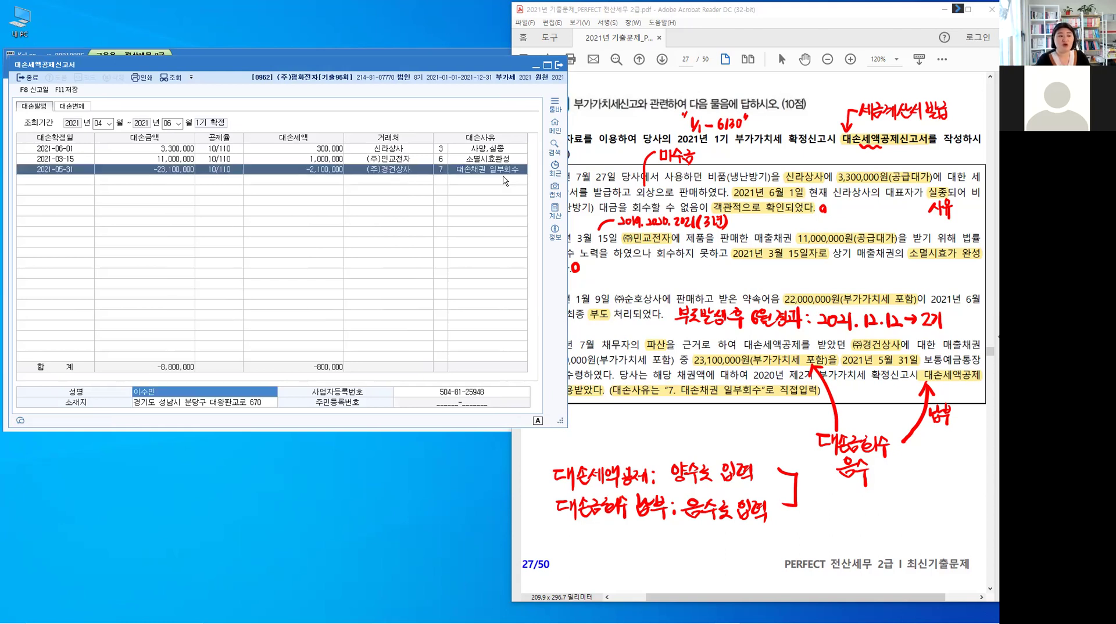
pyautogui.press('Return')
pyautogui.press('Return')
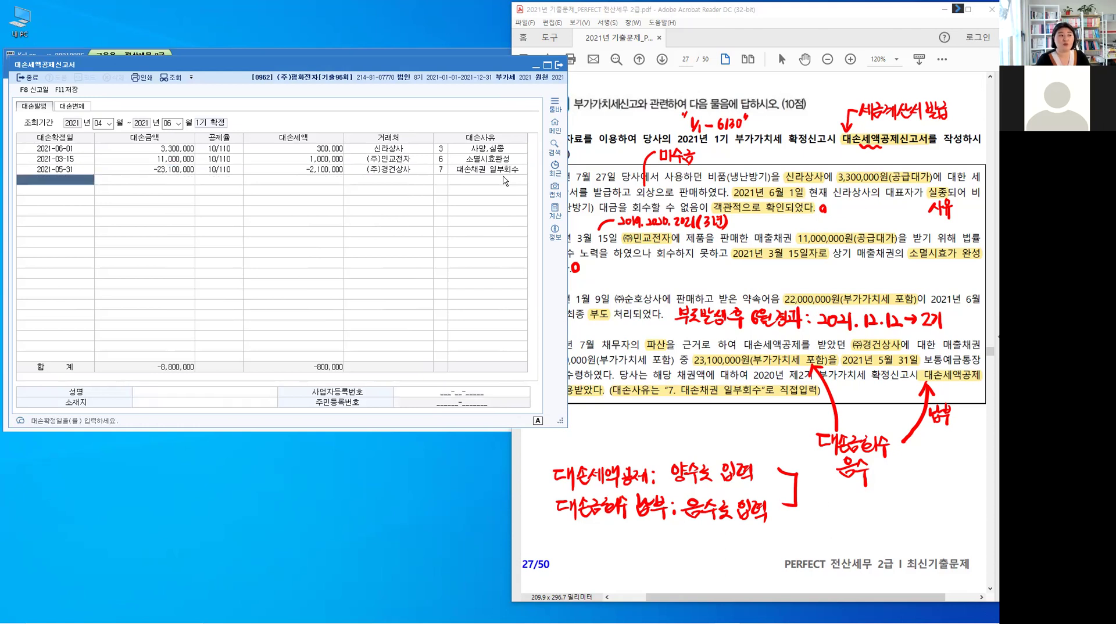
pyautogui.press('Up')
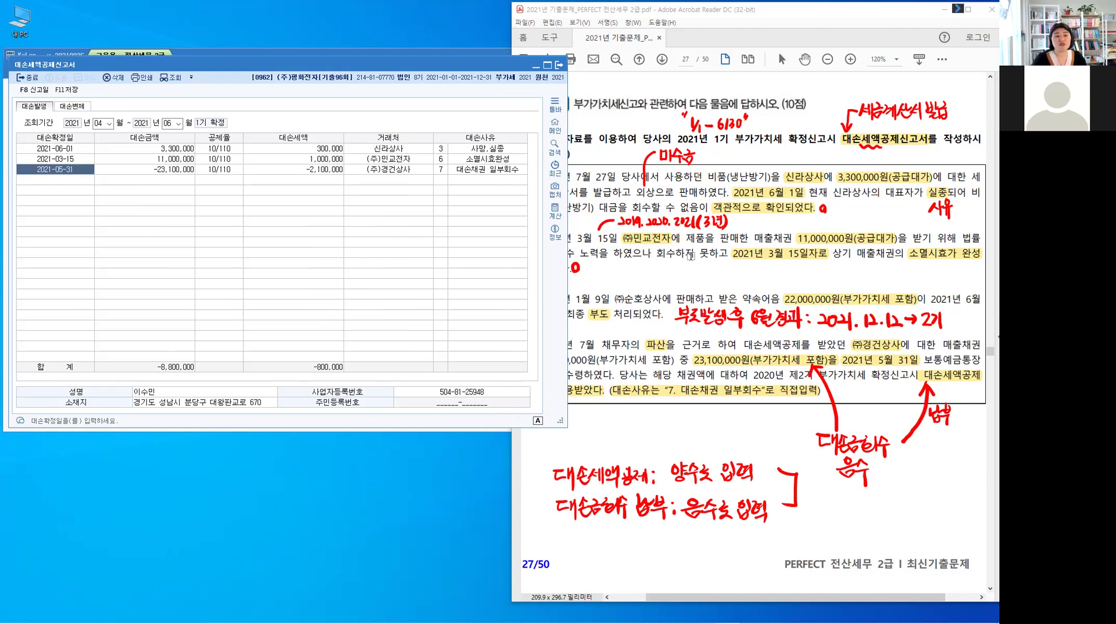
# Clear all red handwritten notes from the exam PDF page, keeping the yellow highlights
pyautogui.click(732, 167)
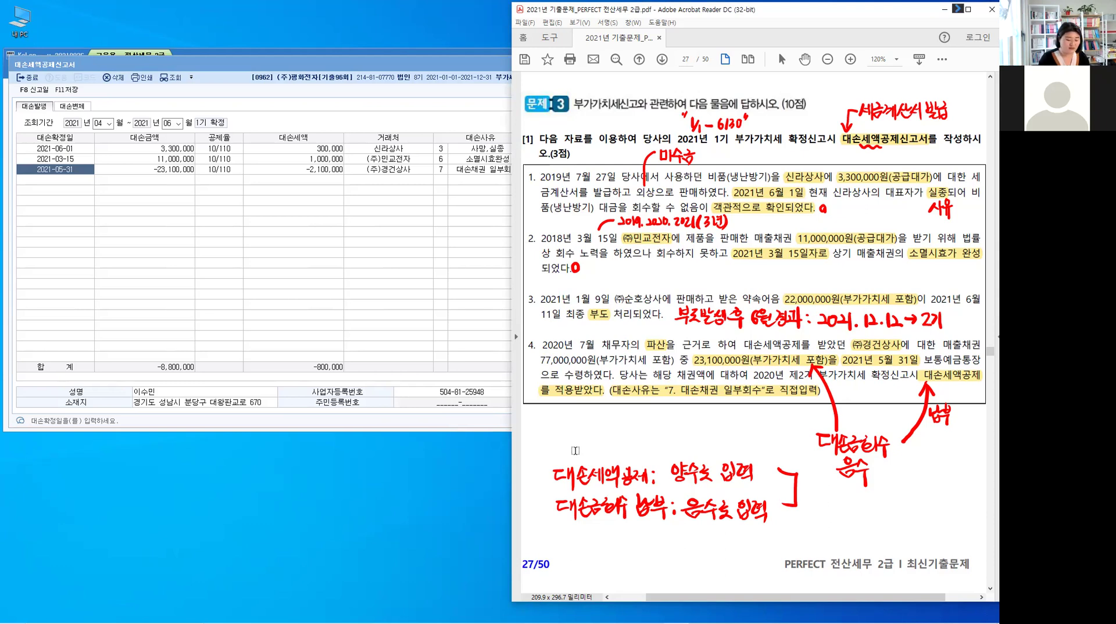
pyautogui.press('Escape')
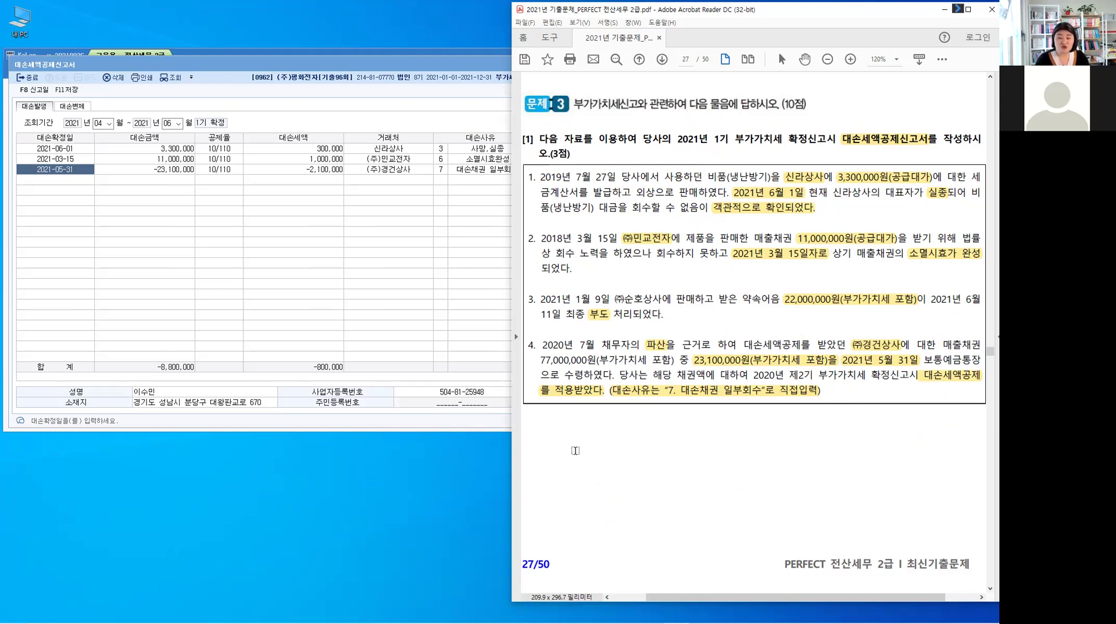
# Save the completed 대손세액공제신고서 and close it
pyautogui.click(69, 180)
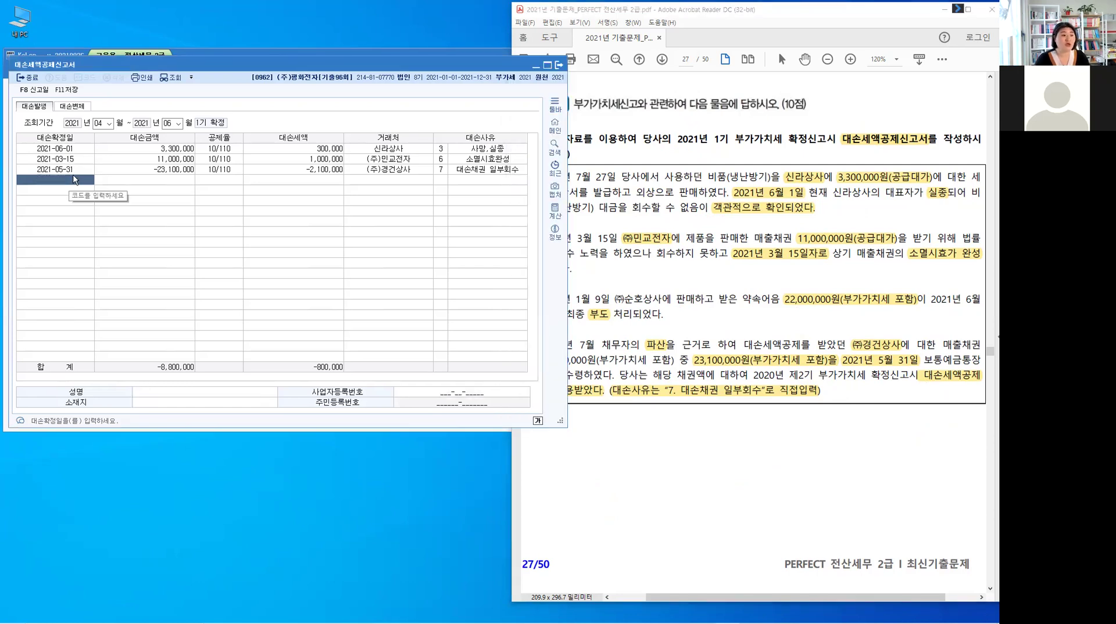
pyautogui.press('F11')
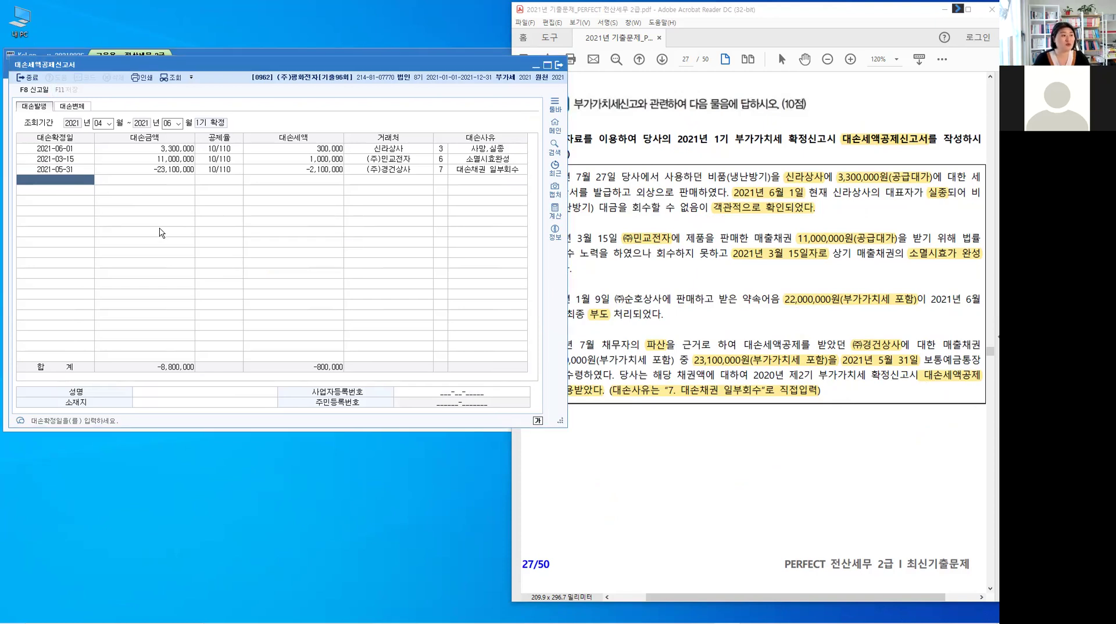
pyautogui.press('Escape')
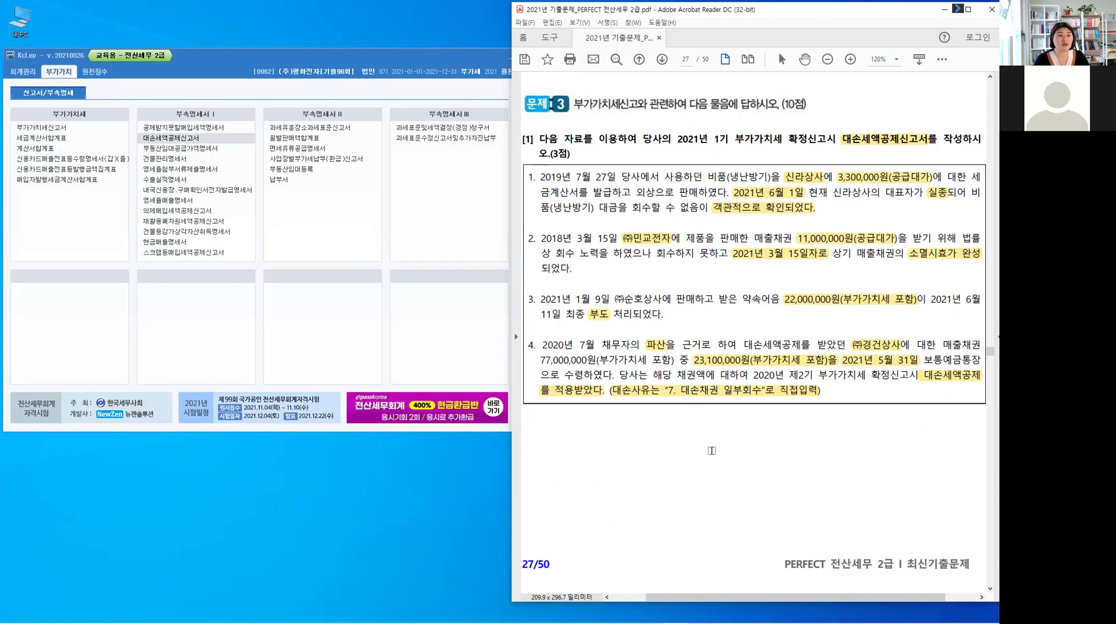
# Go to question [2] on PDF page 28 and switch back to the KcLep 부가가치 menu
pyautogui.scroll(-10, 711, 450)
pyautogui.scroll(-1, 711, 450)
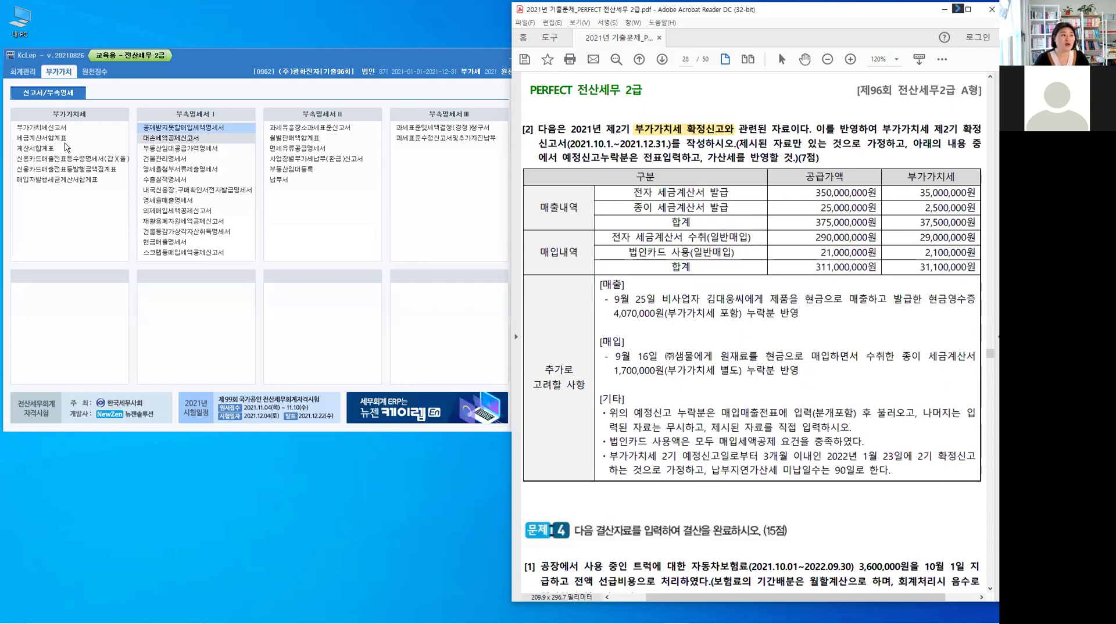
pyautogui.click(152, 232)
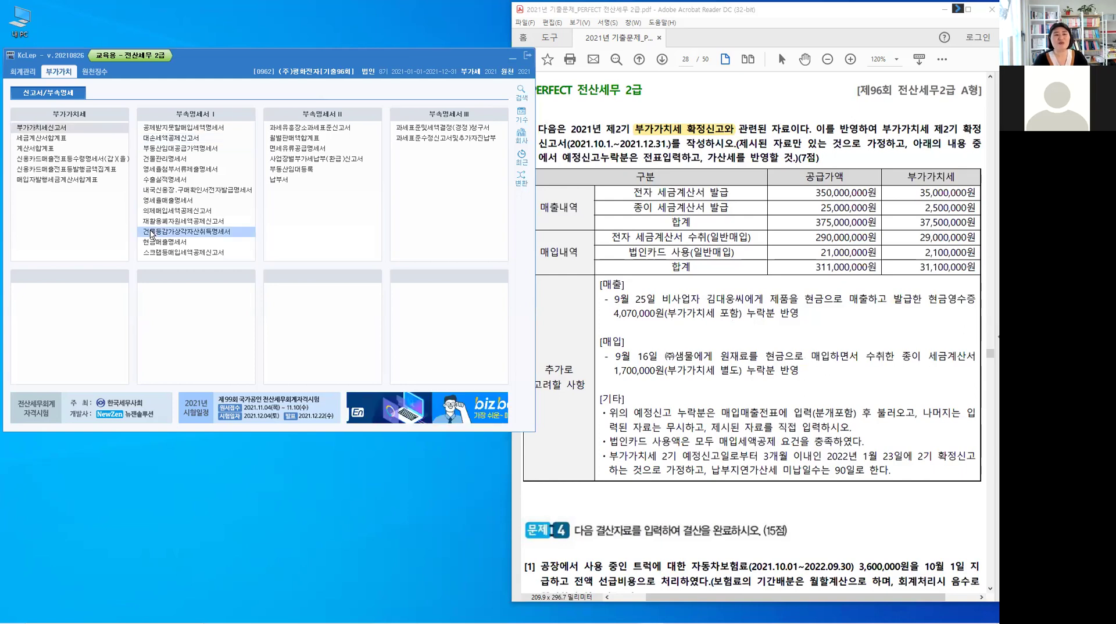
# Open the 부가가치세신고서 and highlight "예정신고누락분은 전표입력하고" in question [2] of the exam PDF
pyautogui.press('Return')
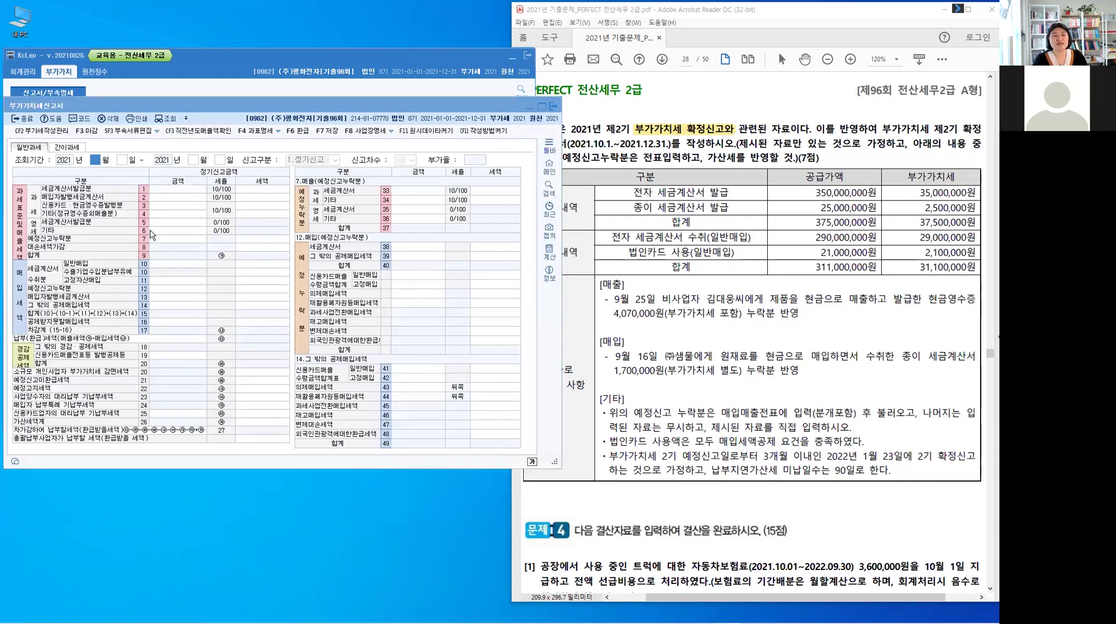
pyautogui.click(667, 305)
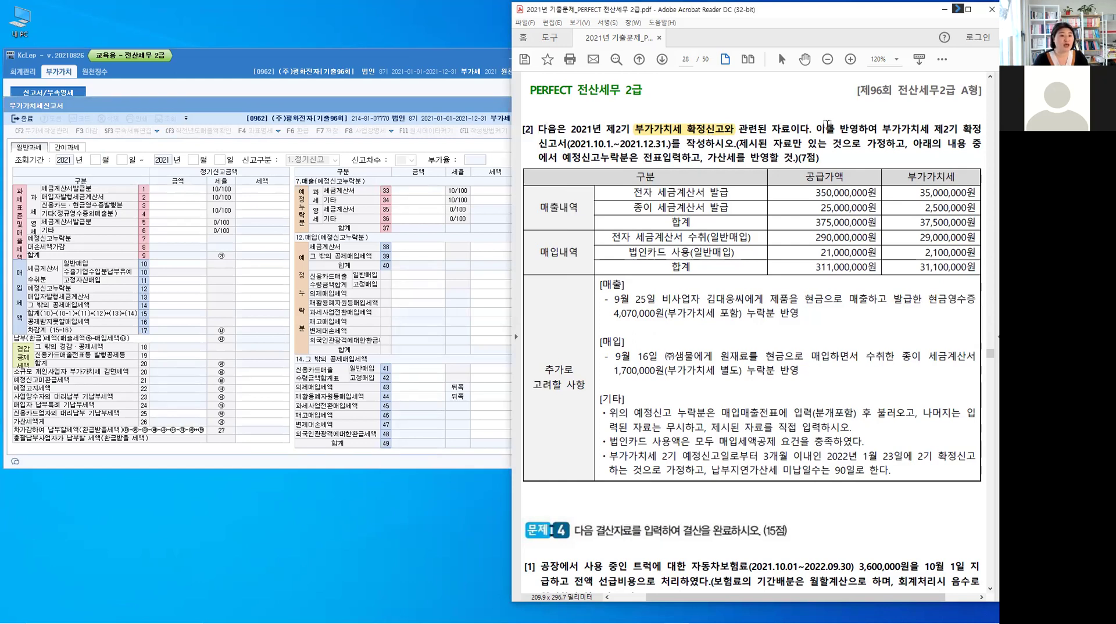
pyautogui.click(881, 131)
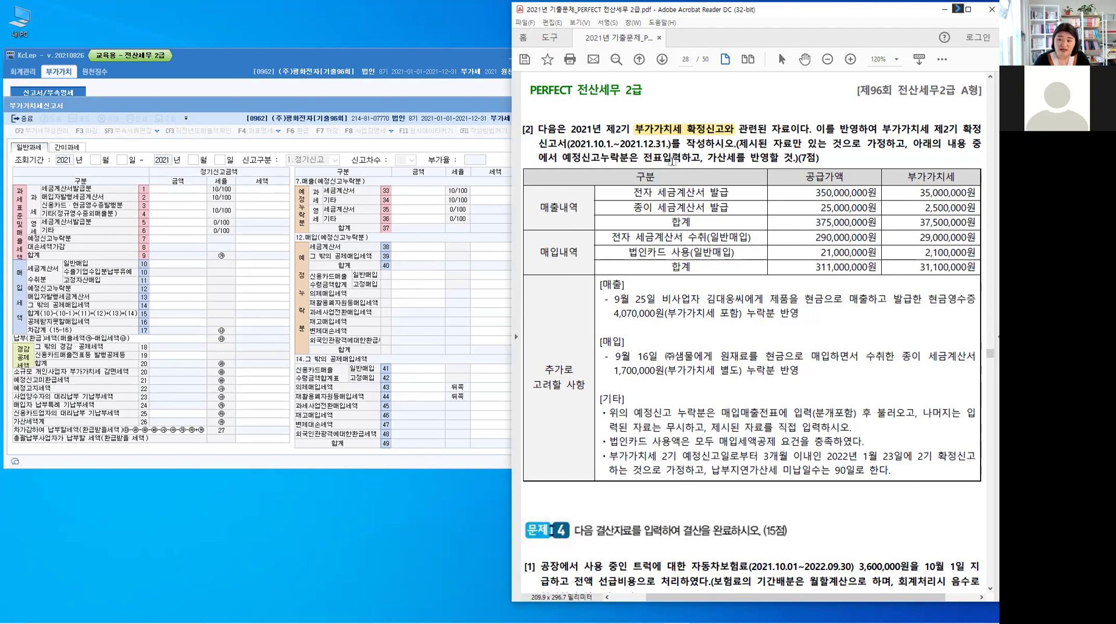
pyautogui.moveTo(561, 161); pyautogui.dragTo(698, 162)
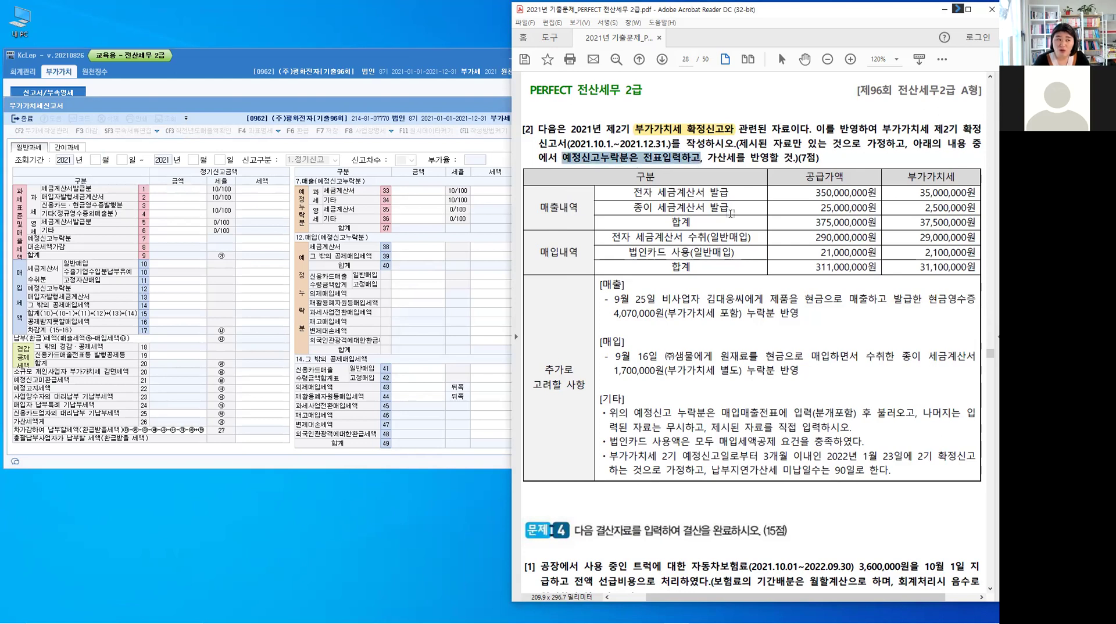
pyautogui.press('u')
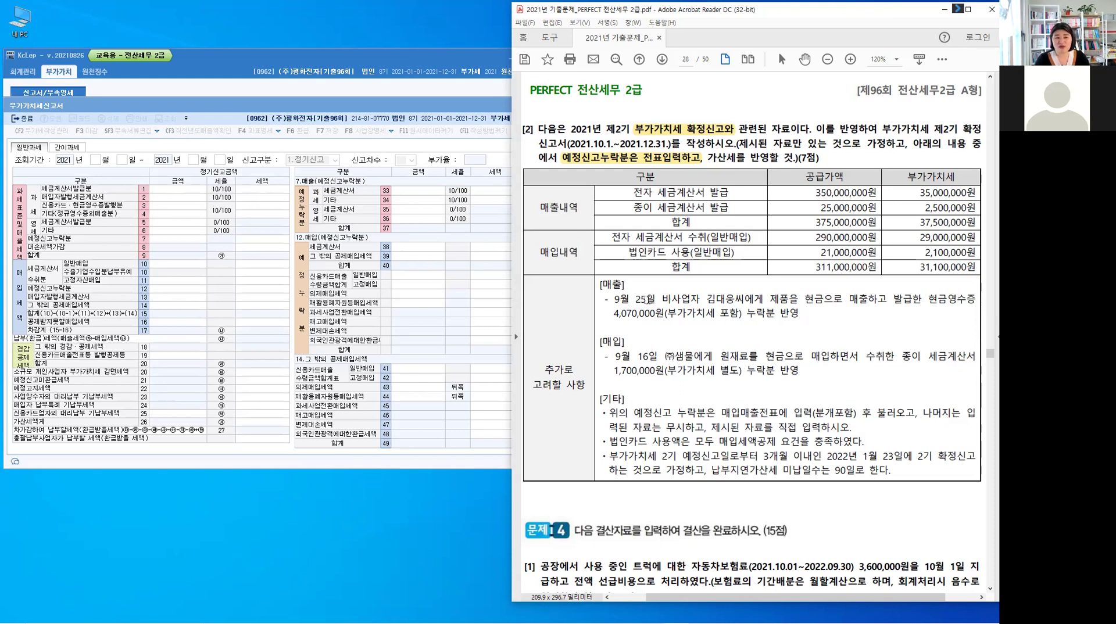
# Highlight 9월 25일, 9월 16일, both 누락 mentions and "매입매출전표에 입력(분개포함)" in the question's additional considerations
pyautogui.moveTo(614, 299); pyautogui.dragTo(656, 300)
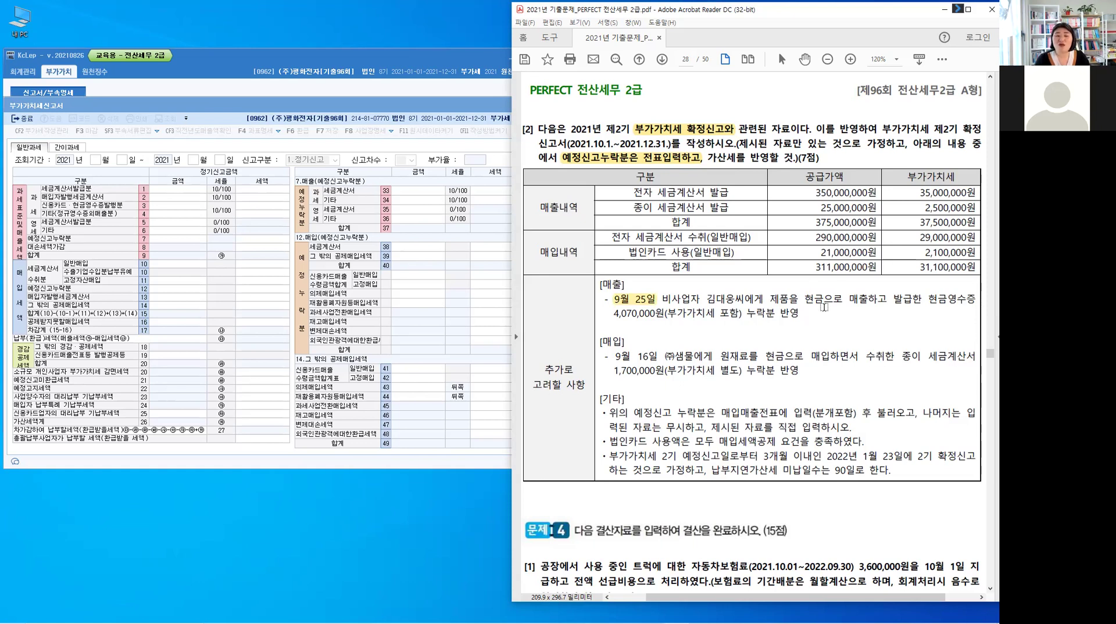
pyautogui.moveTo(746, 314); pyautogui.dragTo(775, 318)
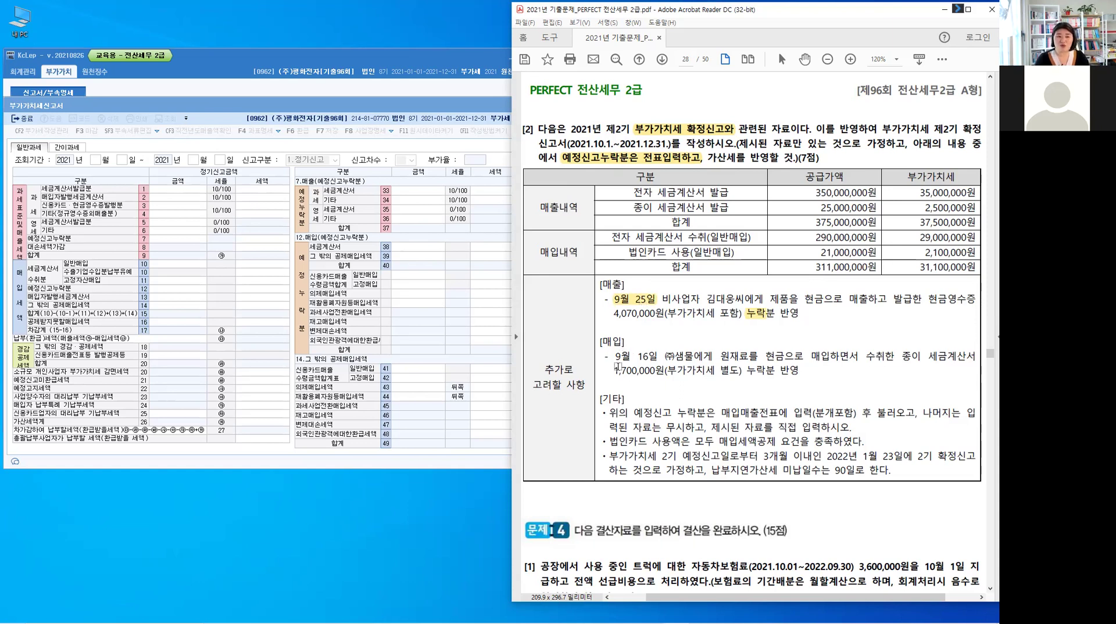
pyautogui.moveTo(616, 357); pyautogui.dragTo(656, 357)
pyautogui.click(805, 356)
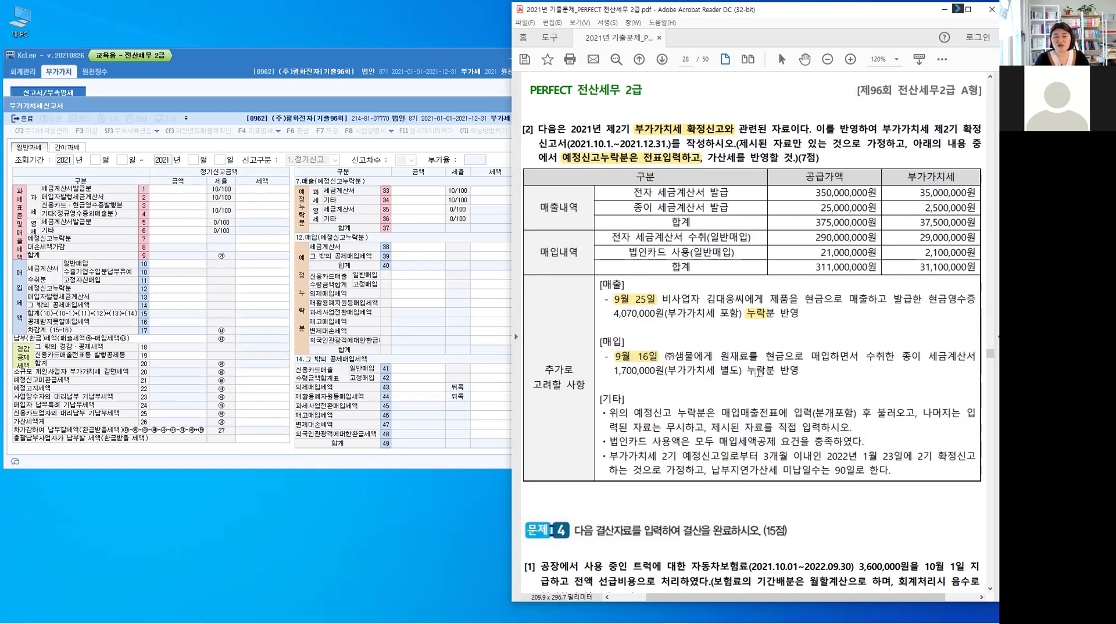
pyautogui.moveTo(746, 370); pyautogui.dragTo(766, 380)
pyautogui.click(768, 303)
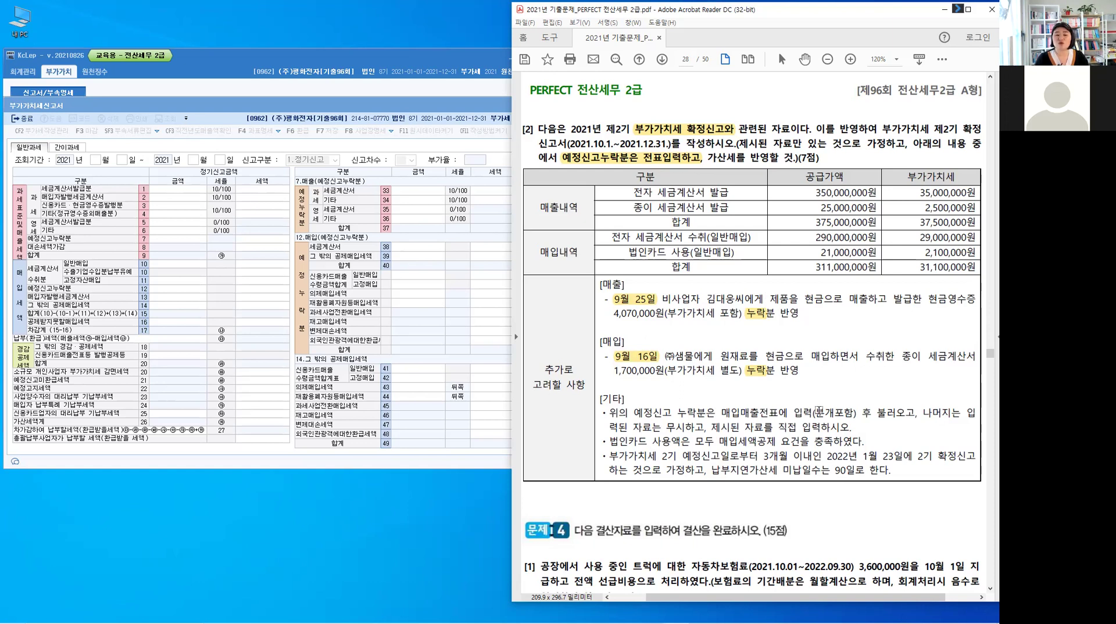
pyautogui.moveTo(720, 413); pyautogui.dragTo(840, 409)
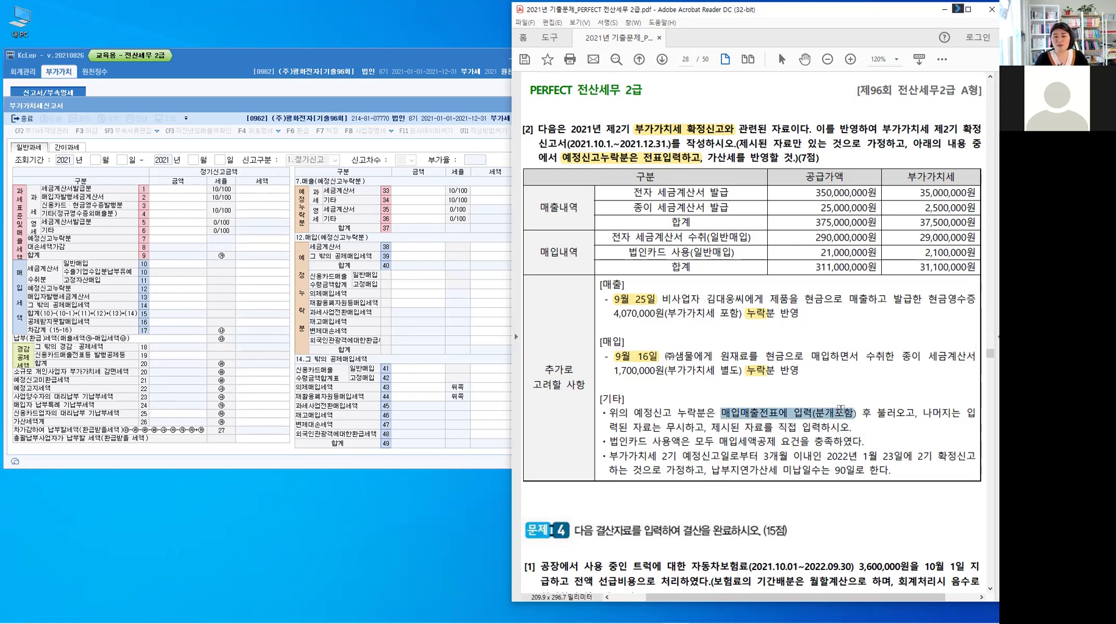
pyautogui.click(834, 427)
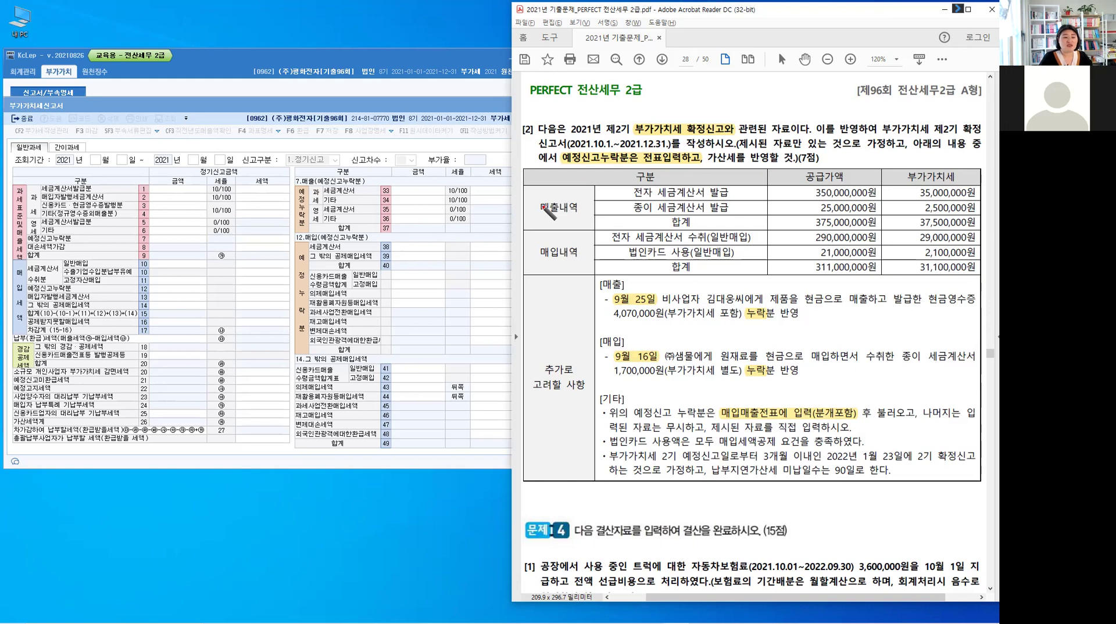
# Bracket 매출내역 and 매입내역 with red strokes and handwrite 서식 직접입력 beside them
pyautogui.moveTo(550, 194); pyautogui.dragTo(553, 271)
pyautogui.moveTo(584, 194)
pyautogui.mouseDown()
pyautogui.moveTo(595, 211)
pyautogui.moveTo(584, 278)
pyautogui.mouseUp()
pyautogui.moveTo(660, 217)
pyautogui.mouseDown()
pyautogui.moveTo(653, 231)
pyautogui.moveTo(718, 216)
pyautogui.moveTo(721, 230)
pyautogui.moveTo(750, 218)
pyautogui.moveTo(731, 230)
pyautogui.moveTo(746, 238)
pyautogui.moveTo(766, 221)
pyautogui.moveTo(766, 231)
pyautogui.mouseUp()
pyautogui.moveTo(756, 234); pyautogui.dragTo(764, 244)
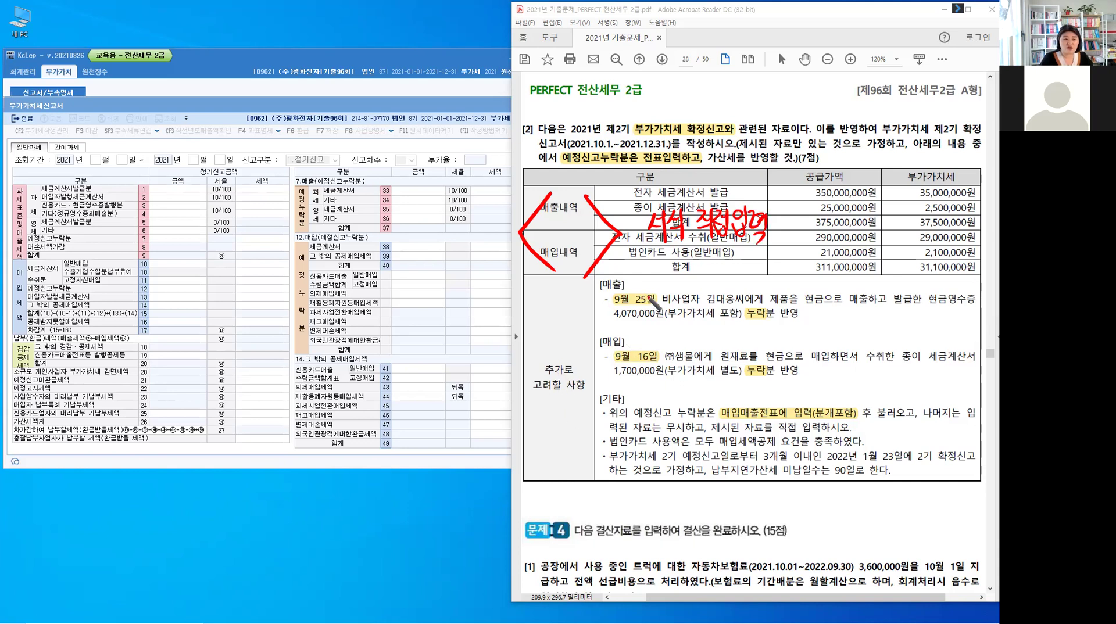
# Draw red lines joining the 9월 25일 and 9월 16일 omissions and handwrite 전표입력(분개) beside them
pyautogui.moveTo(650, 303)
pyautogui.mouseDown()
pyautogui.moveTo(693, 289)
pyautogui.moveTo(661, 361)
pyautogui.mouseUp()
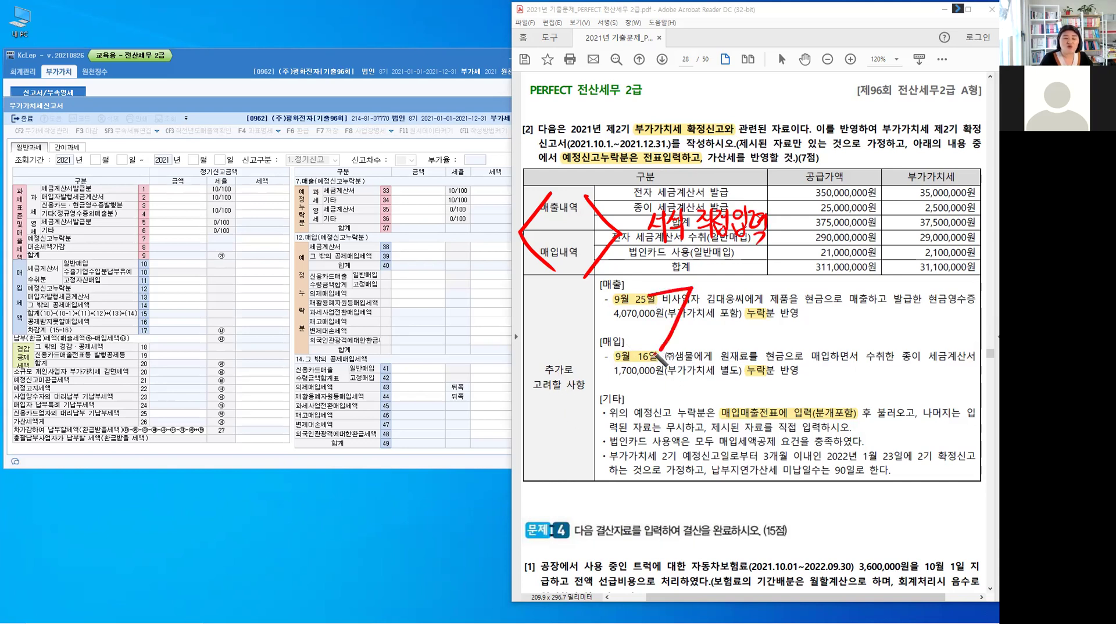
pyautogui.click(702, 287)
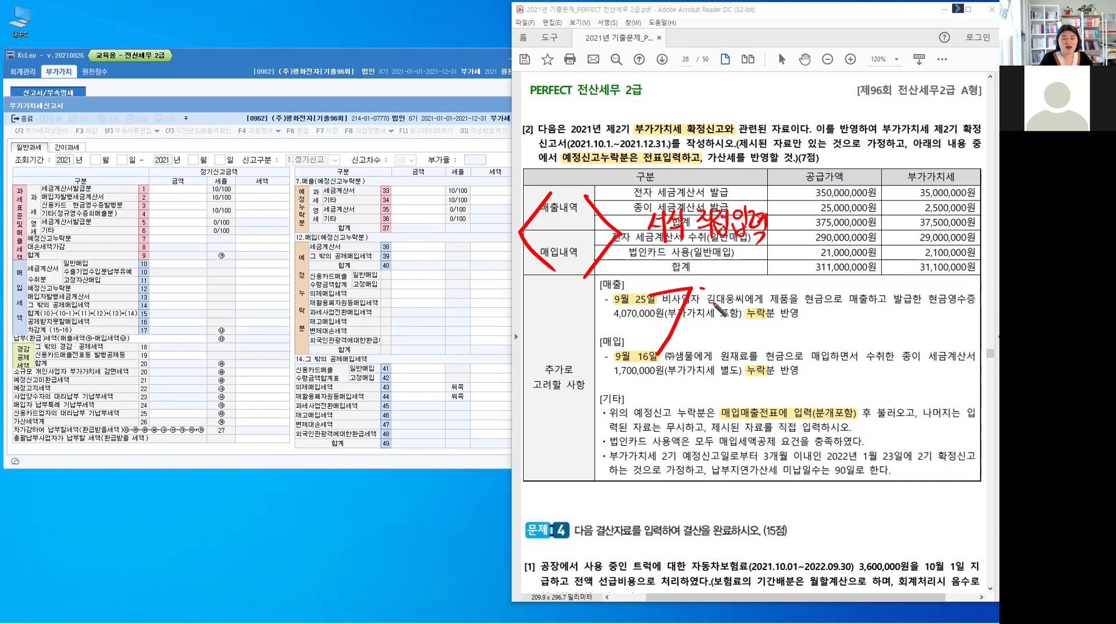
pyautogui.moveTo(703, 289); pyautogui.dragTo(698, 303)
pyautogui.moveTo(709, 287); pyautogui.dragTo(709, 303)
pyautogui.moveTo(702, 302); pyautogui.dragTo(711, 309)
pyautogui.moveTo(714, 290); pyautogui.dragTo(725, 289)
pyautogui.moveTo(714, 302); pyautogui.dragTo(729, 293)
pyautogui.moveTo(739, 288); pyautogui.dragTo(739, 301)
pyautogui.moveTo(727, 302)
pyautogui.mouseDown()
pyautogui.moveTo(757, 312)
pyautogui.moveTo(763, 295)
pyautogui.moveTo(770, 311)
pyautogui.moveTo(775, 293)
pyautogui.mouseUp()
pyautogui.moveTo(780, 285); pyautogui.dragTo(780, 294)
pyautogui.moveTo(770, 300); pyautogui.dragTo(779, 305)
pyautogui.moveTo(774, 301); pyautogui.dragTo(783, 308)
pyautogui.moveTo(786, 292); pyautogui.dragTo(786, 304)
pyautogui.moveTo(792, 290); pyautogui.dragTo(792, 306)
pyautogui.moveTo(789, 297); pyautogui.dragTo(796, 297)
pyautogui.moveTo(796, 288); pyautogui.dragTo(796, 310)
pyautogui.moveTo(801, 286); pyautogui.dragTo(800, 315)
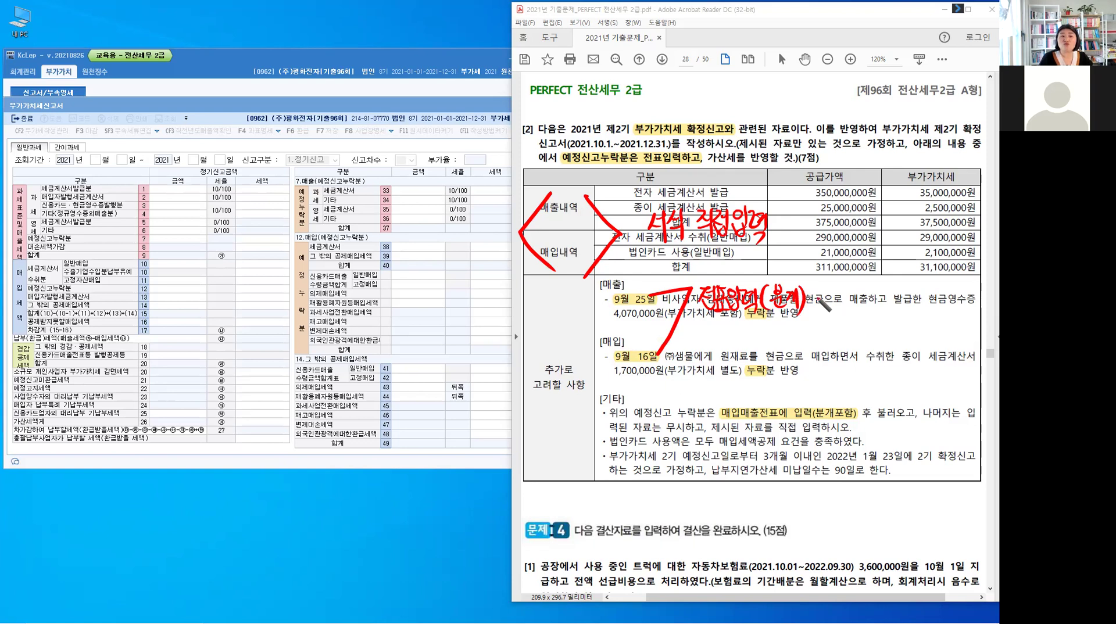
# Draw a red arrow from the 전표입력(분개) note and handwrite 서식 자동반영 after it
pyautogui.moveTo(808, 300); pyautogui.dragTo(855, 309)
pyautogui.moveTo(859, 296)
pyautogui.mouseDown()
pyautogui.moveTo(867, 308)
pyautogui.moveTo(872, 297)
pyautogui.mouseUp()
pyautogui.moveTo(874, 283); pyautogui.dragTo(877, 307)
pyautogui.moveTo(880, 298)
pyautogui.mouseDown()
pyautogui.moveTo(889, 312)
pyautogui.moveTo(907, 305)
pyautogui.mouseUp()
pyautogui.moveTo(911, 286)
pyautogui.mouseDown()
pyautogui.moveTo(910, 311)
pyautogui.moveTo(914, 297)
pyautogui.mouseUp()
pyautogui.moveTo(916, 285); pyautogui.dragTo(919, 299)
pyautogui.moveTo(913, 300); pyautogui.dragTo(938, 298)
pyautogui.moveTo(933, 295); pyautogui.dragTo(943, 305)
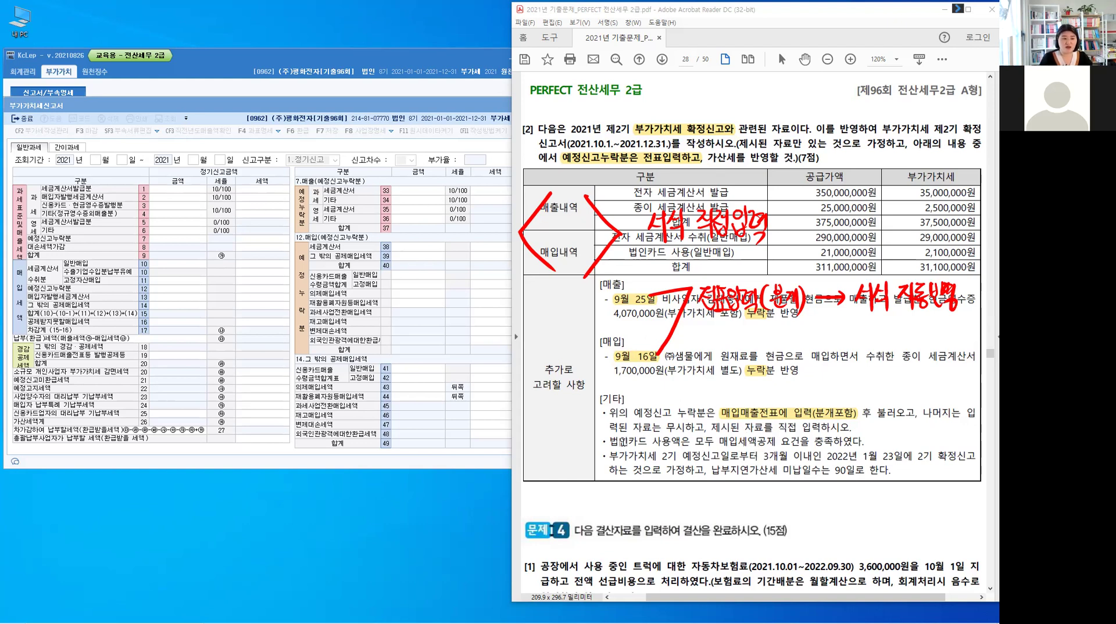
# Highlight 카드, "모두 매입세액공제 요건을 충족하였다", "2022년 1월 23일에 2기 확정신고" and "납부지연가산세 미납일수는 90일로 한다" under [기타]
pyautogui.moveTo(629, 441); pyautogui.dragTo(652, 448)
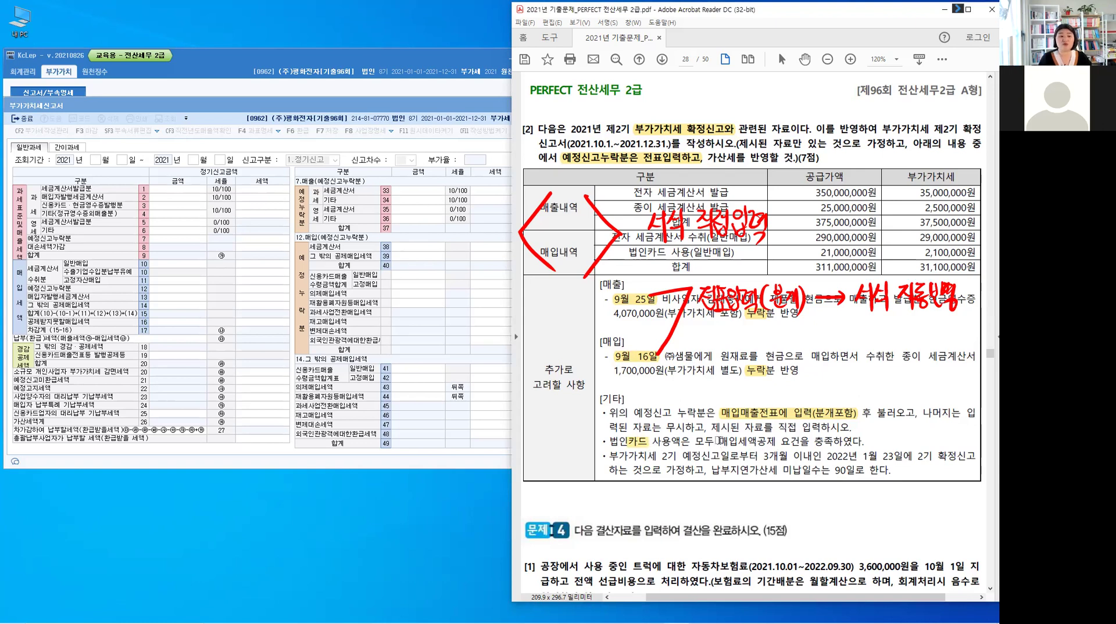
pyautogui.moveTo(696, 441); pyautogui.dragTo(840, 441)
pyautogui.moveTo(767, 454); pyautogui.dragTo(767, 454)
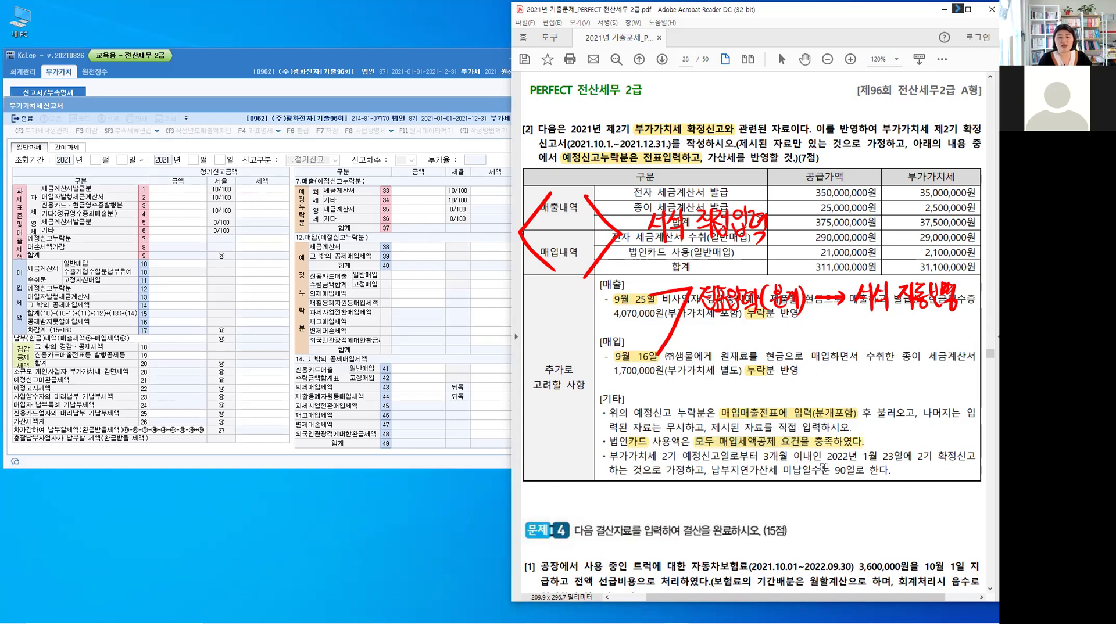
pyautogui.moveTo(826, 458); pyautogui.dragTo(939, 461)
pyautogui.moveTo(832, 467); pyautogui.dragTo(977, 458)
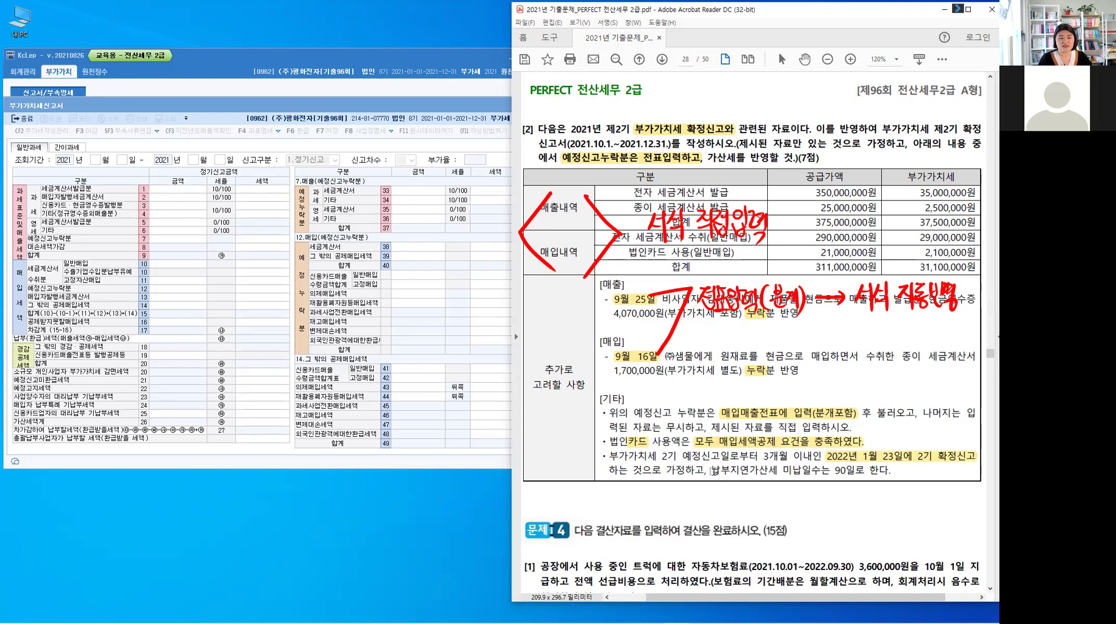
pyautogui.moveTo(710, 471); pyautogui.dragTo(872, 495)
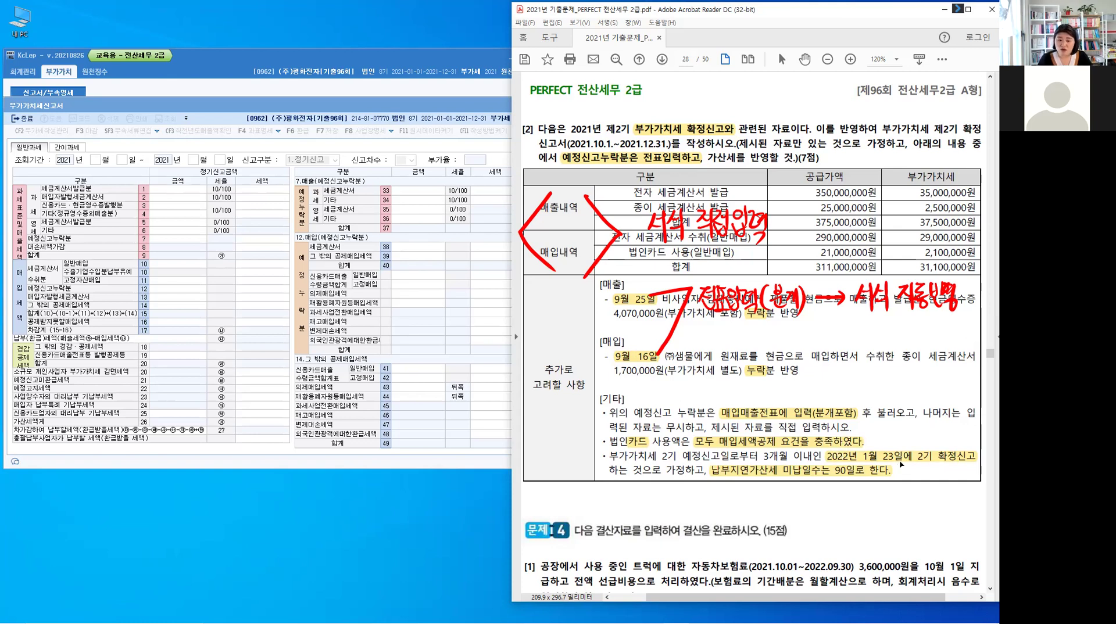
# Clear the red handwritten notes from the PDF page and open 매입매출전표입력 in KcLep
pyautogui.press('ctrl')
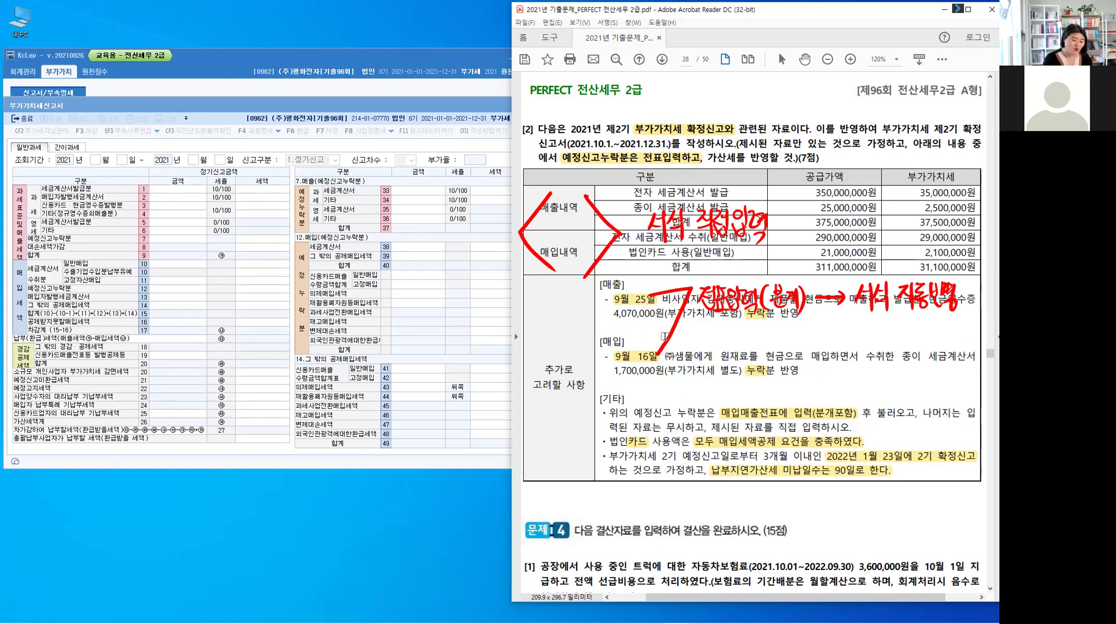
pyautogui.press('Escape')
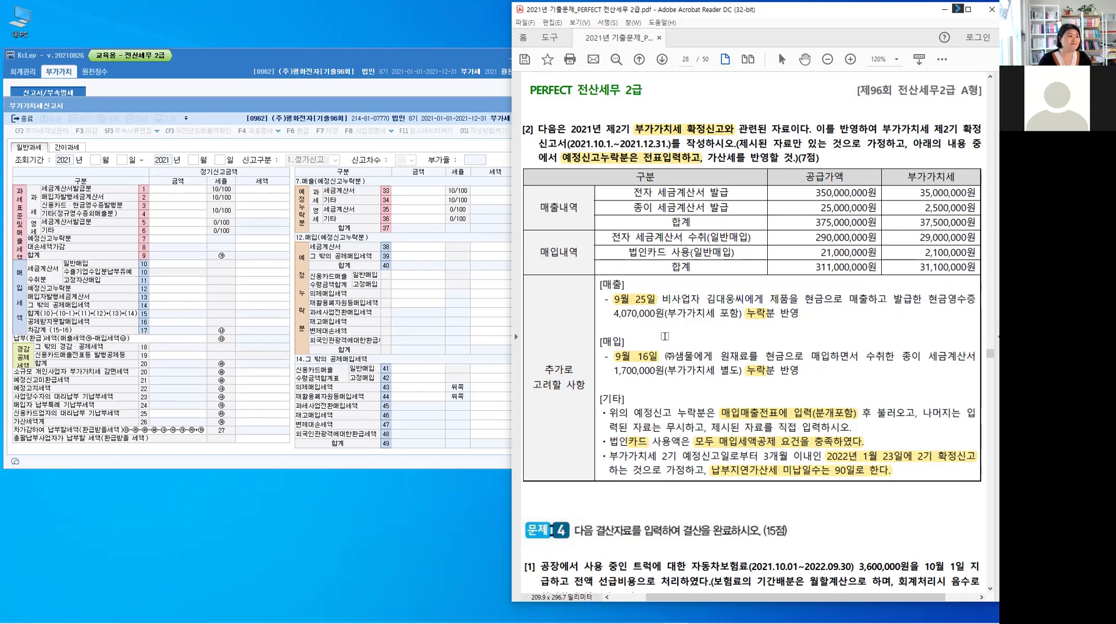
pyautogui.click(265, 108)
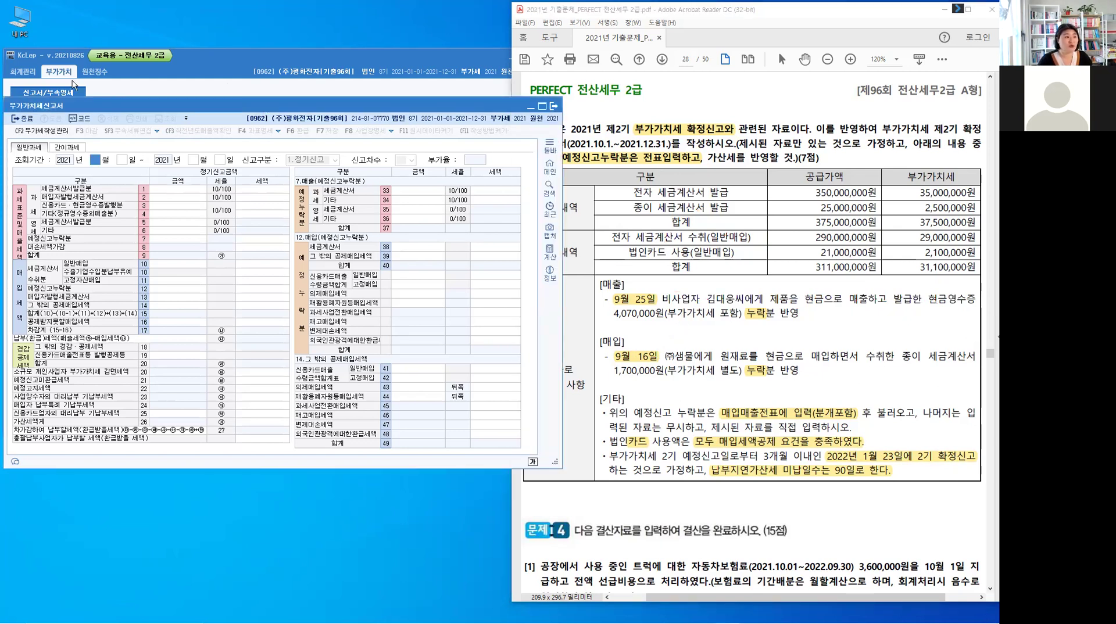
pyautogui.click(28, 77)
pyautogui.click(27, 77)
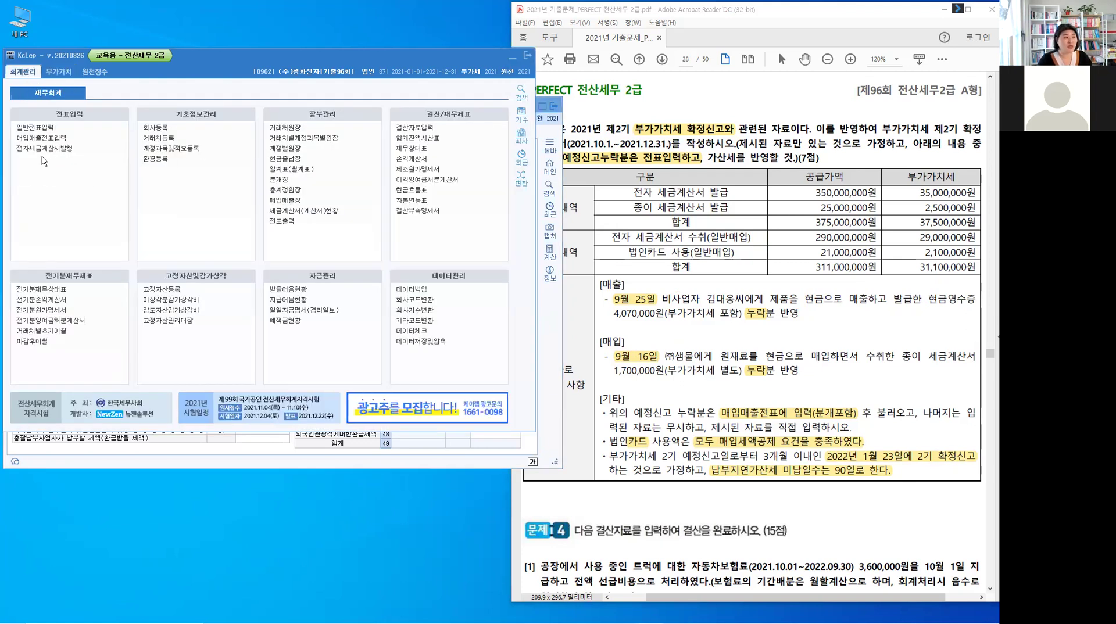
pyautogui.click(47, 128)
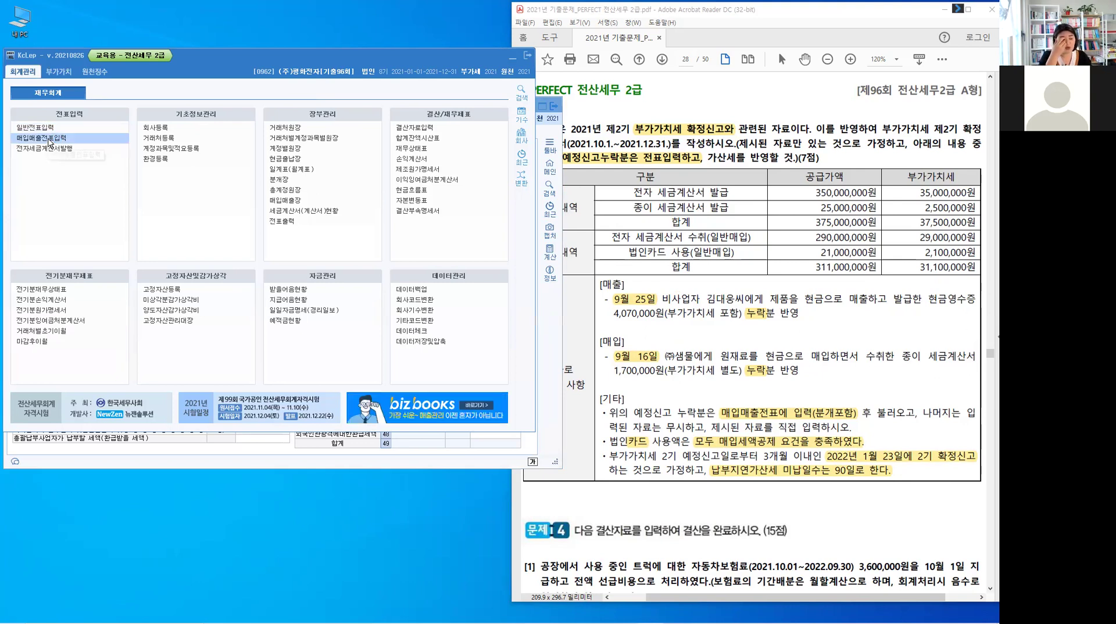
pyautogui.click(49, 140)
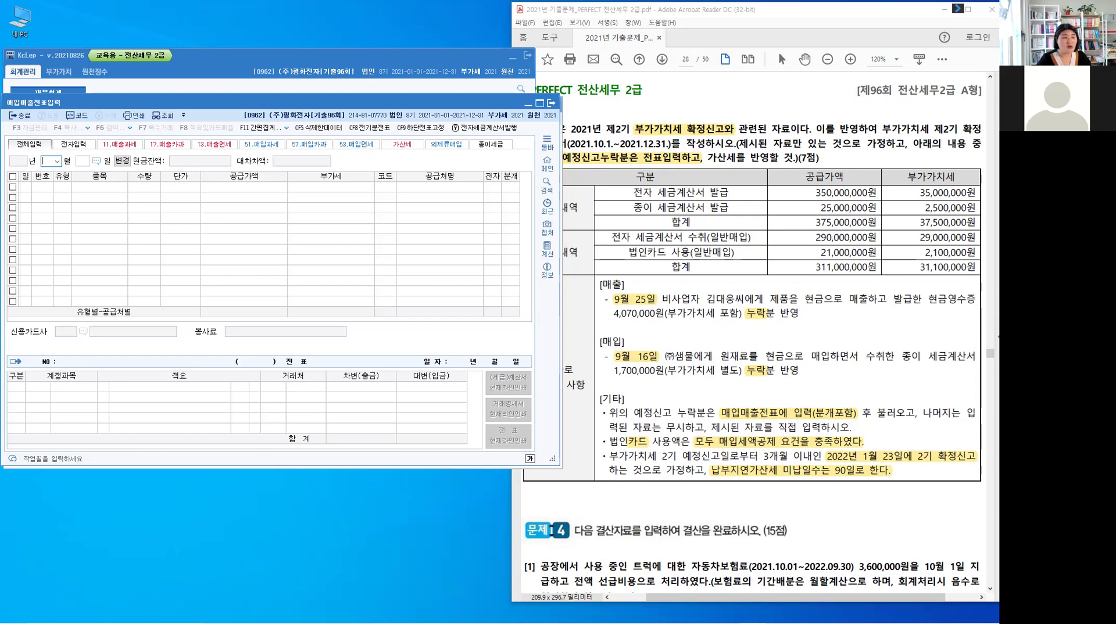
# Set the voucher date to 09월 25일 and start a new entry line
pyautogui.write('09')
pyautogui.press('Return')
pyautogui.write('2')
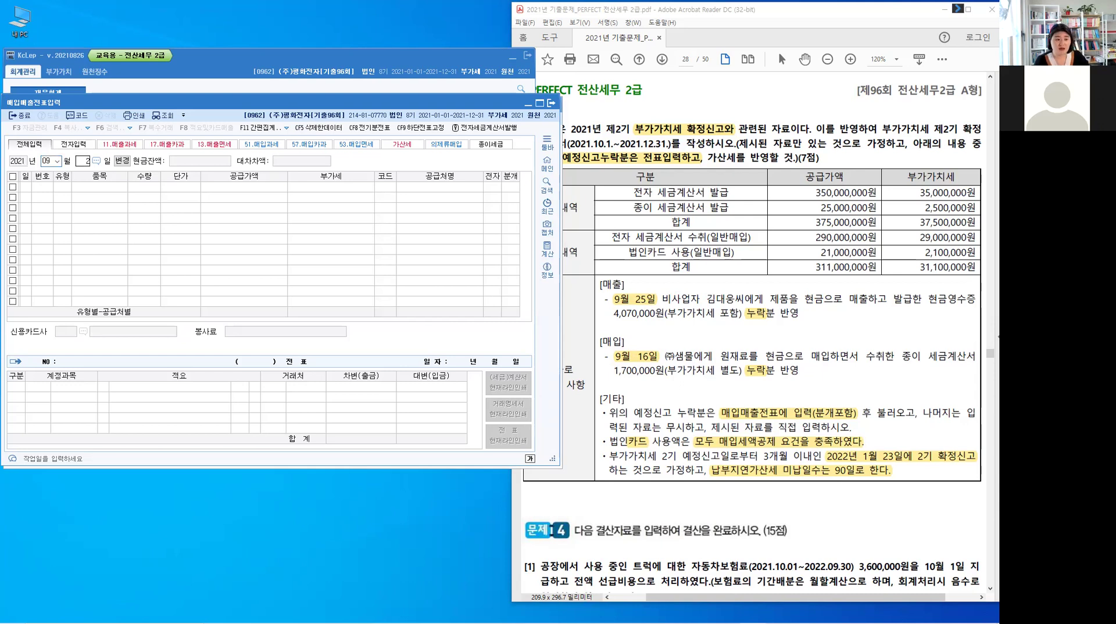
pyautogui.write('5')
pyautogui.press('Return')
pyautogui.press('Return')
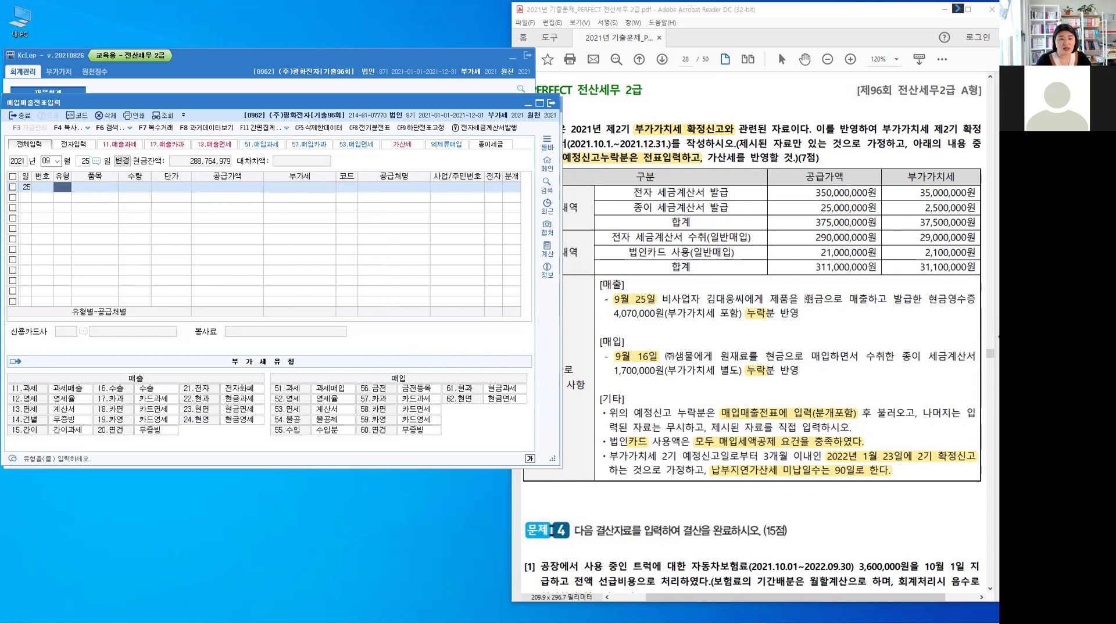
# Highlight 현금, 현금영수증 and 포함 in the 9월 25일 sales item of the exam PDF
pyautogui.click(821, 298)
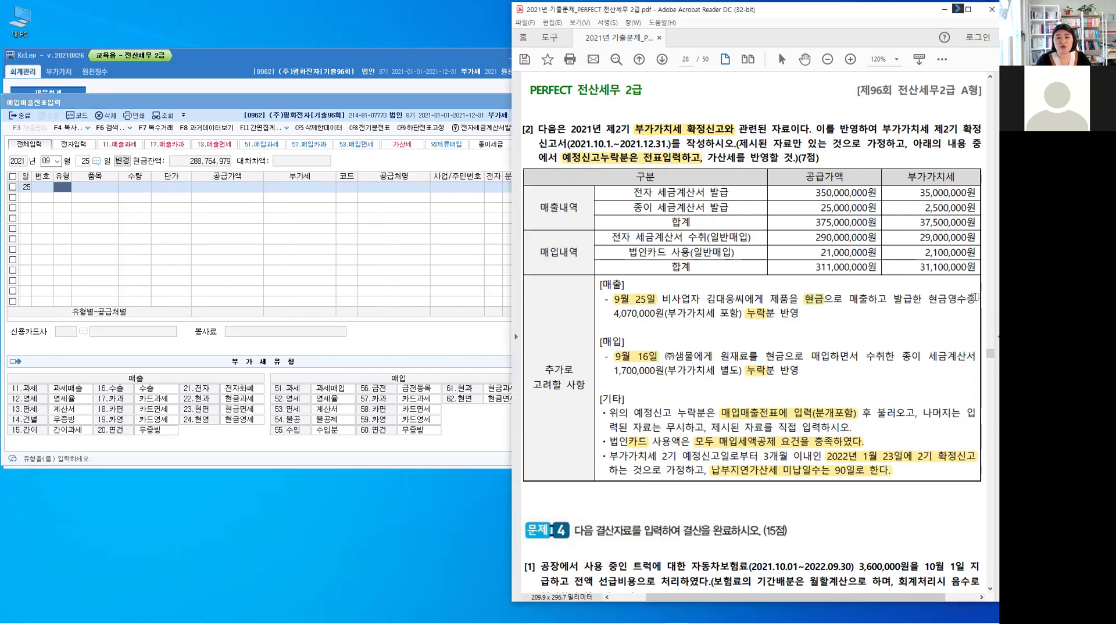
pyautogui.moveTo(976, 298); pyautogui.dragTo(928, 299)
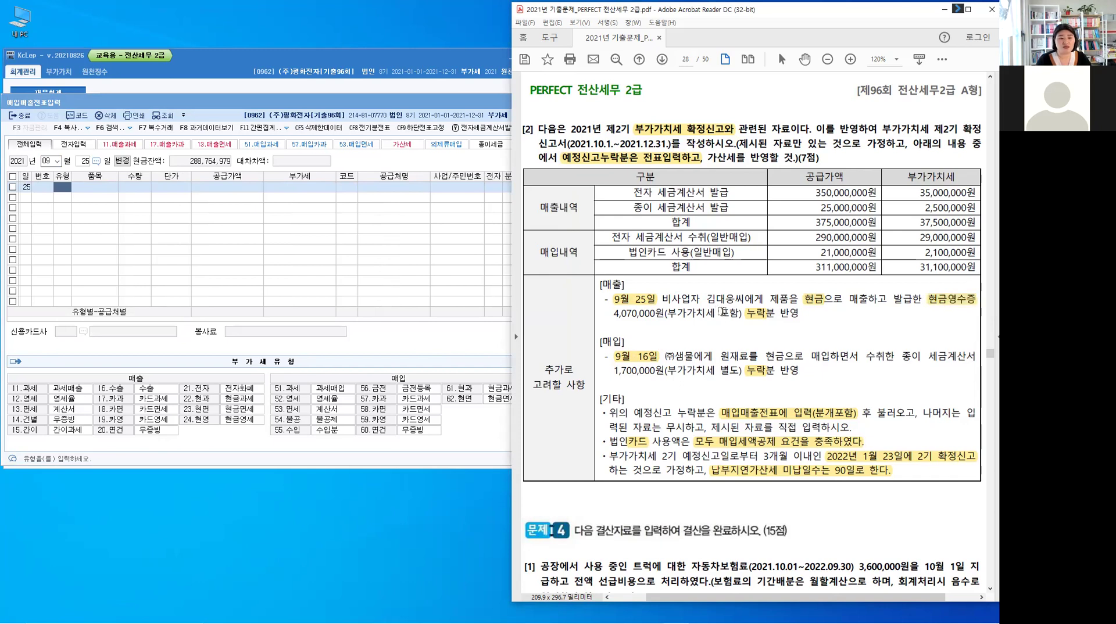
pyautogui.moveTo(741, 312); pyautogui.dragTo(720, 312)
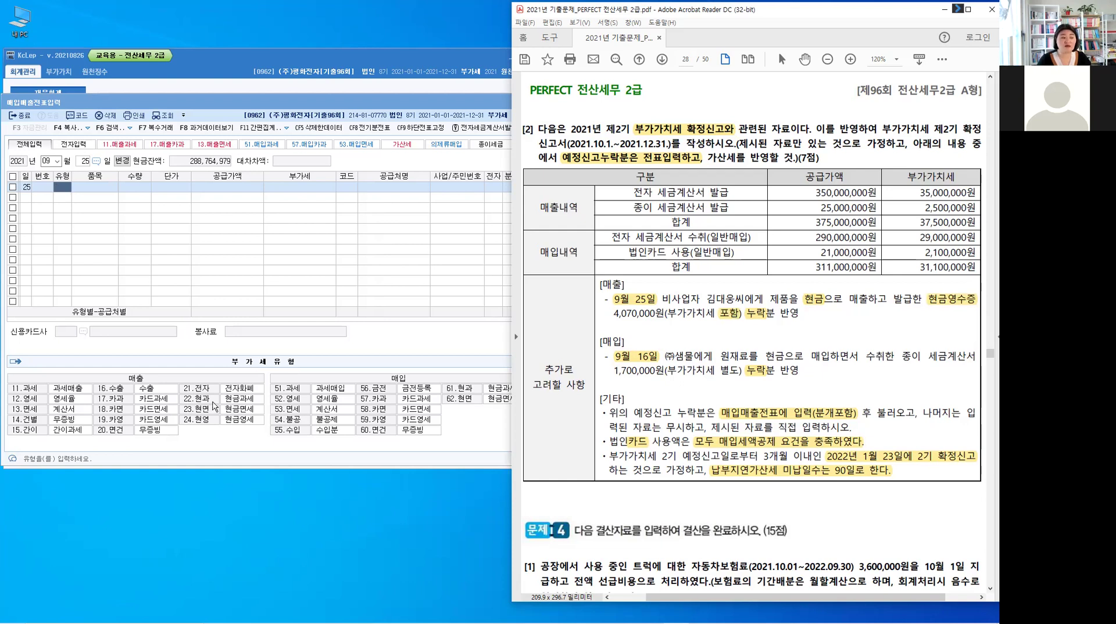
# Enter the September 25 sale as type 22 현과 with item 제품 and a VAT-inclusive amount of 4,070,000
pyautogui.click(68, 192)
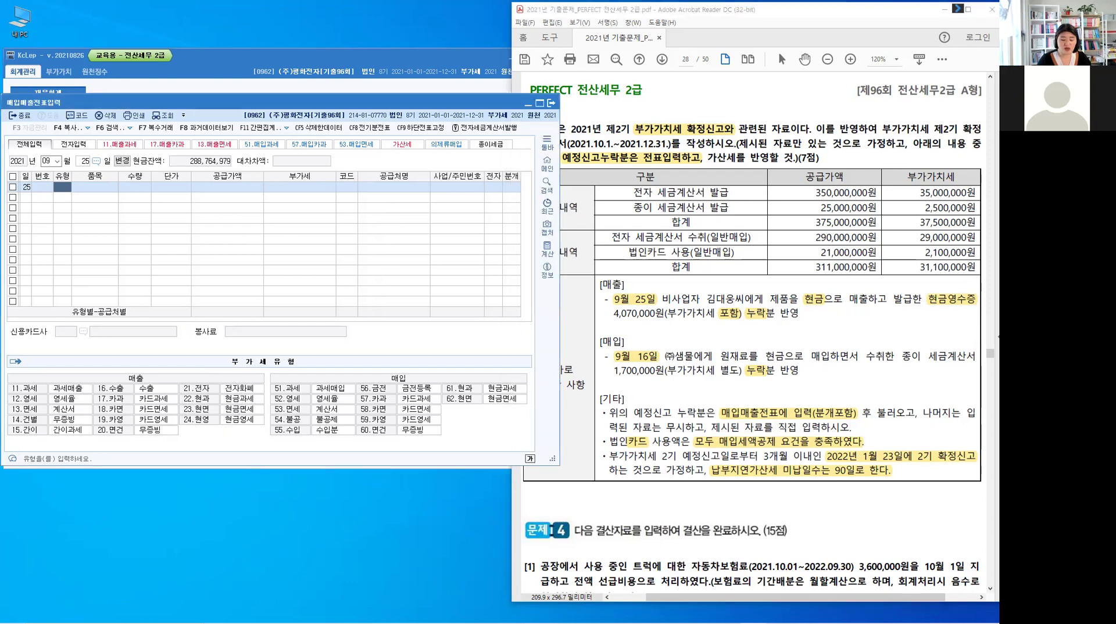
pyautogui.write('22')
pyautogui.press('Return')
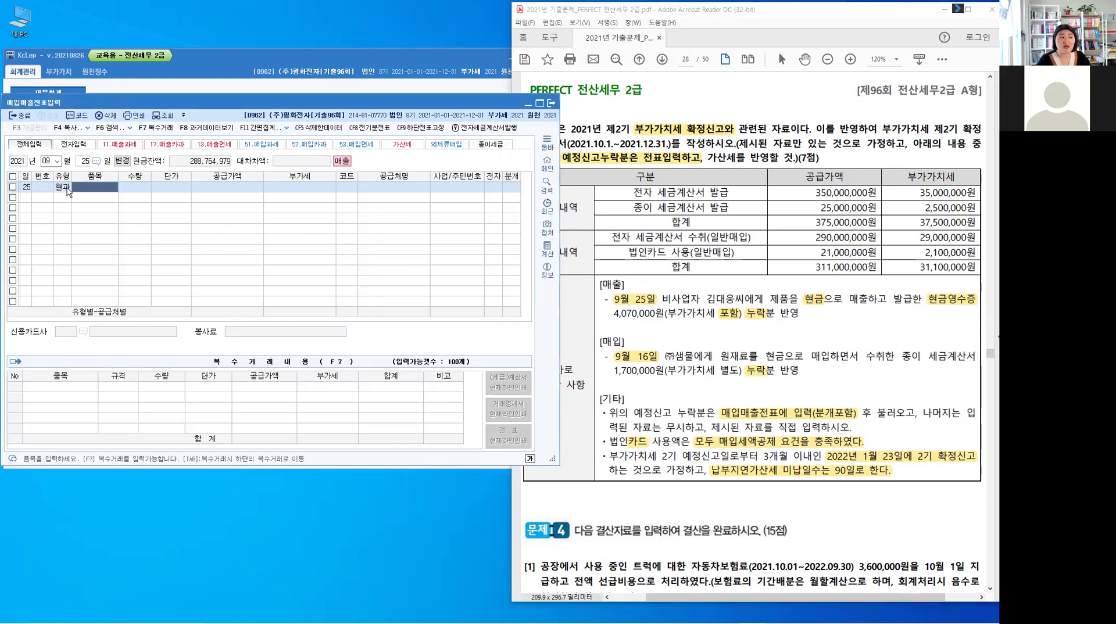
pyautogui.write('제품')
pyautogui.press('Return')
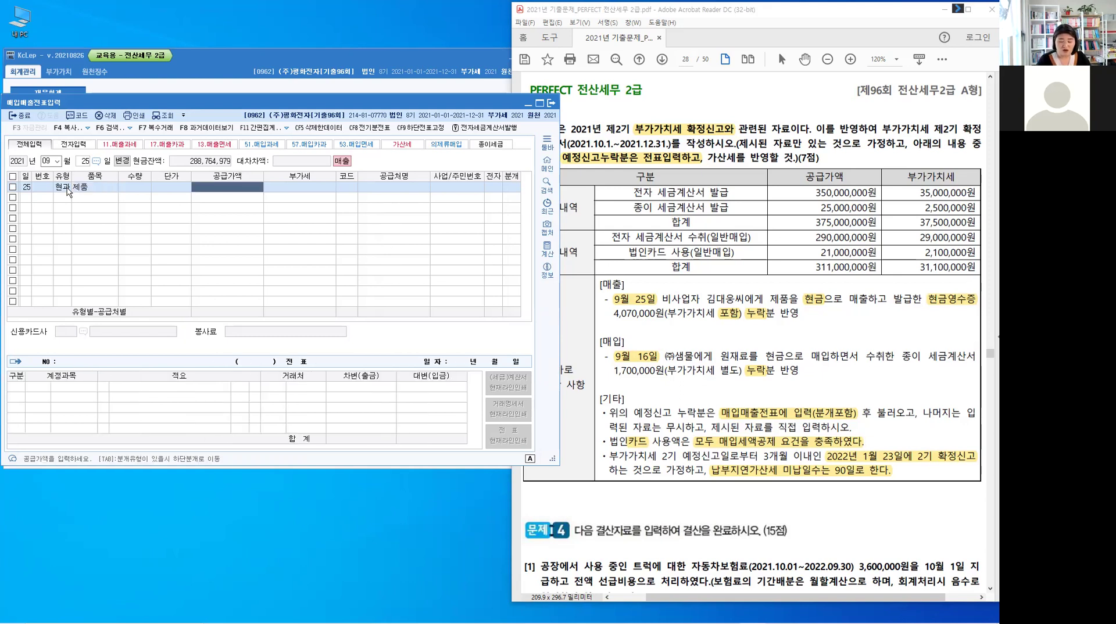
pyautogui.write('4,070,000')
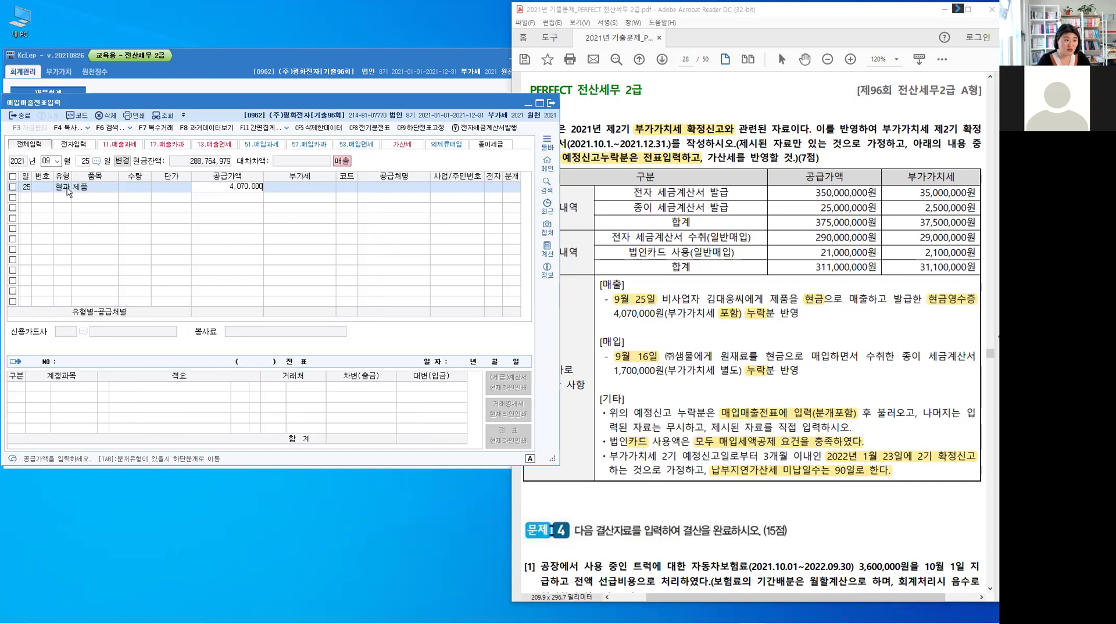
pyautogui.press('Return')
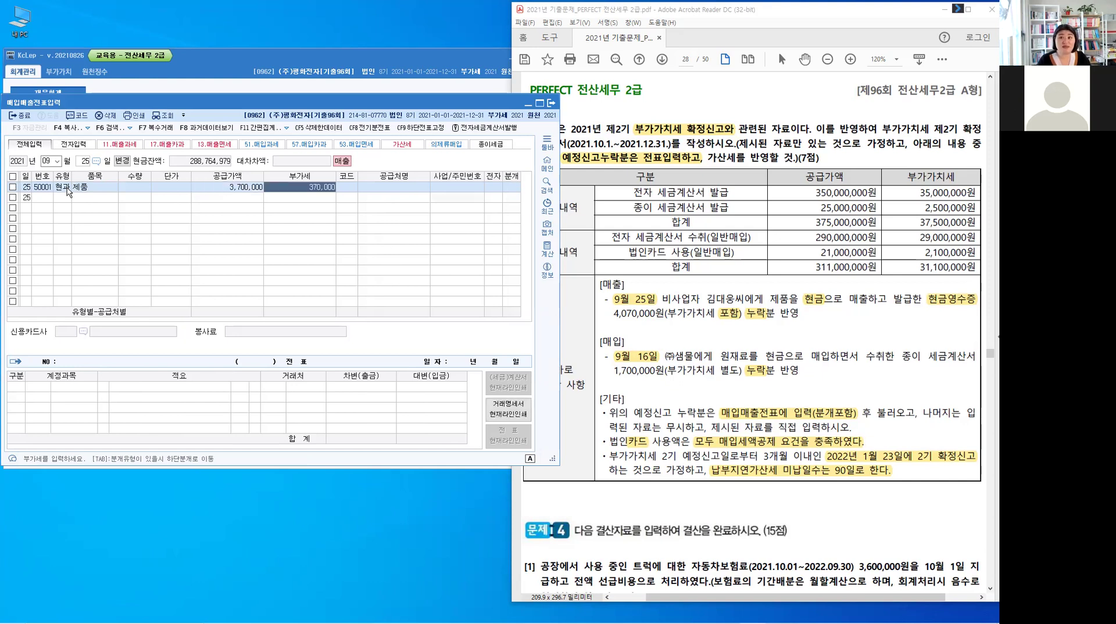
pyautogui.press('Return')
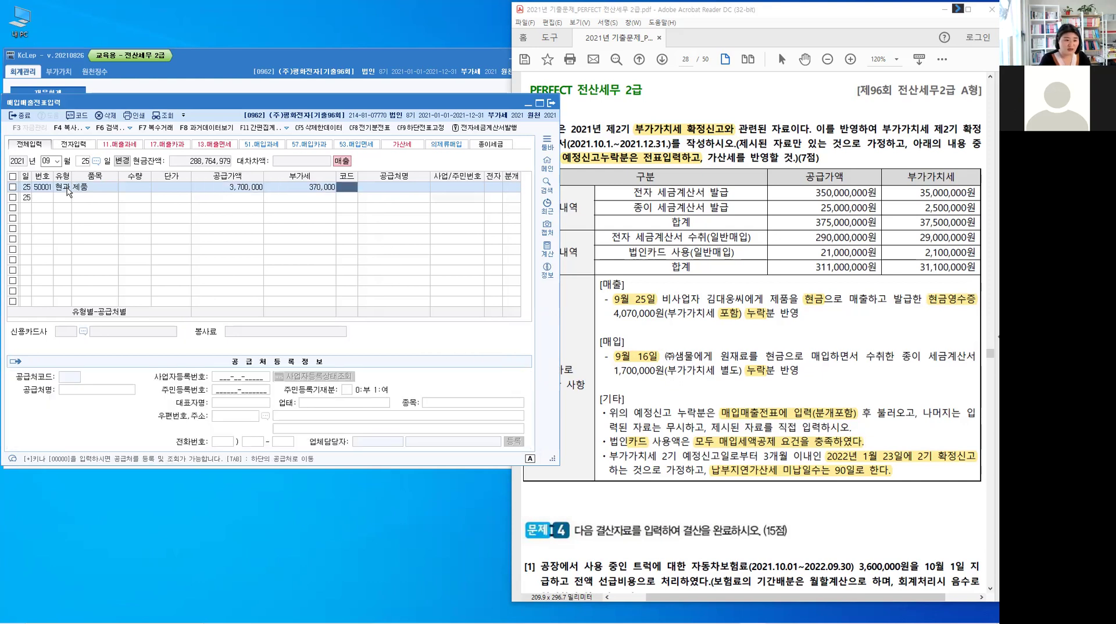
# Assign the individual customer from the exam item to the September 25 sale and save its journal entry as 현금
pyautogui.write('김')
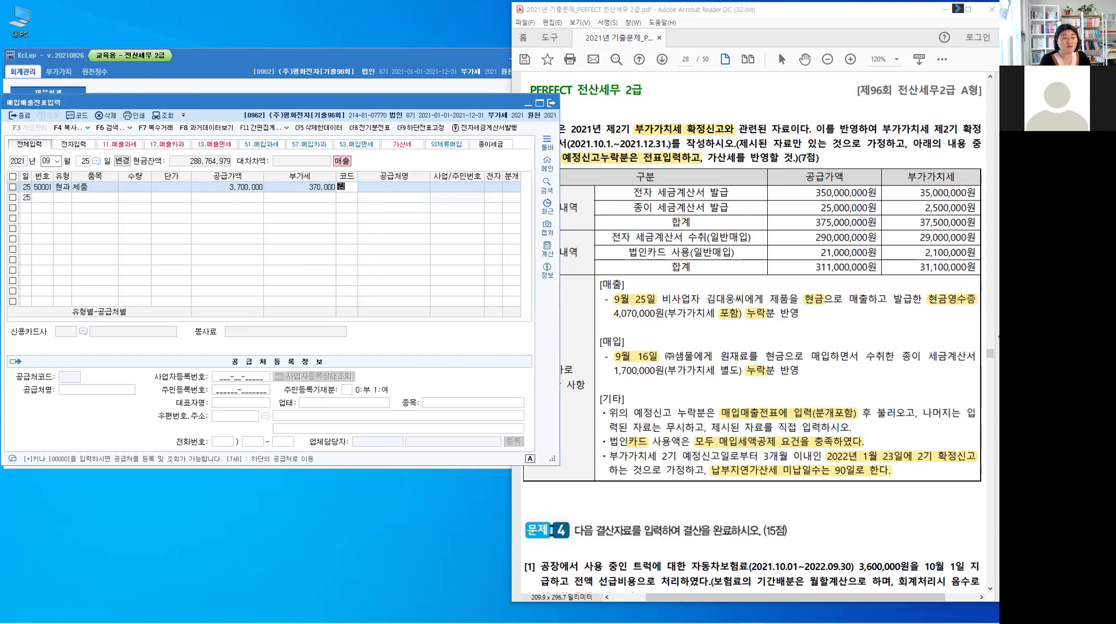
pyautogui.write('대')
pyautogui.press('BackSpace')
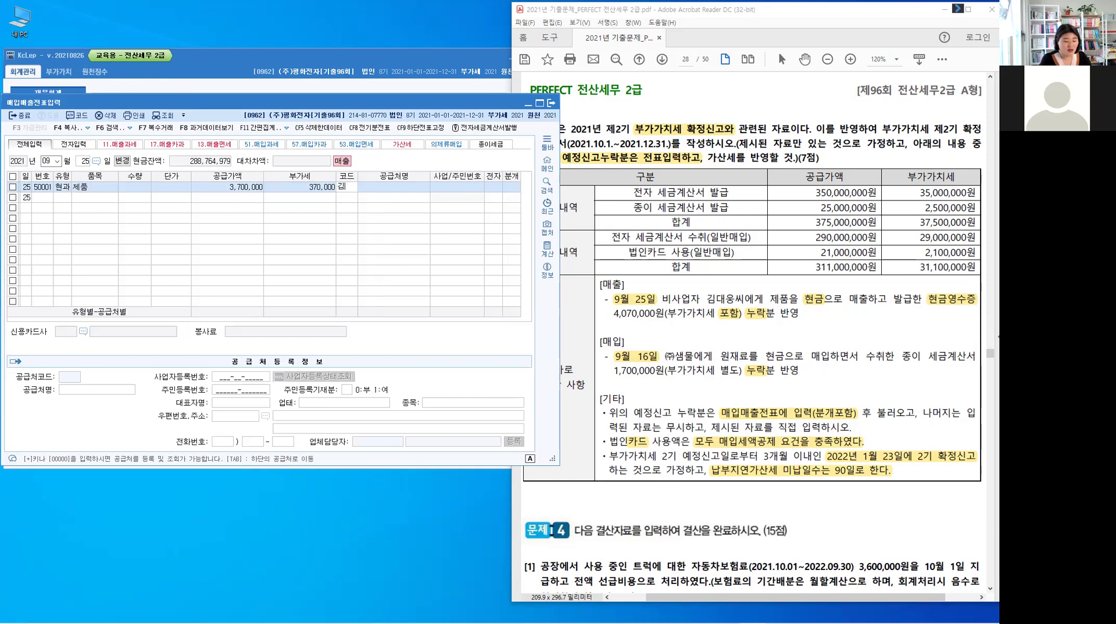
pyautogui.write('대')
pyautogui.press('Return')
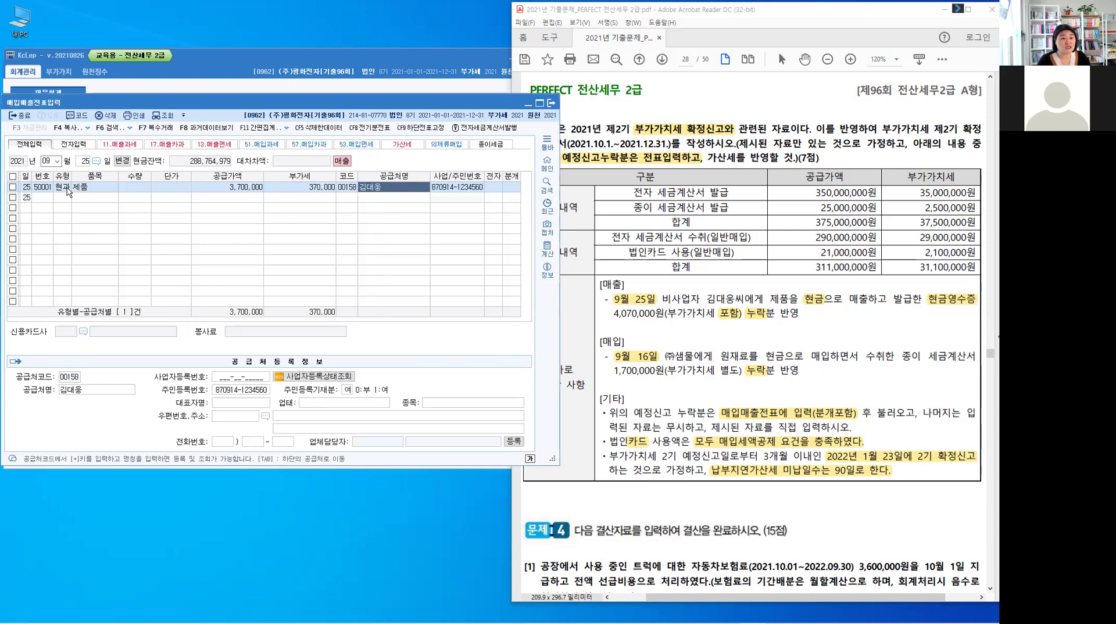
pyautogui.press('Return')
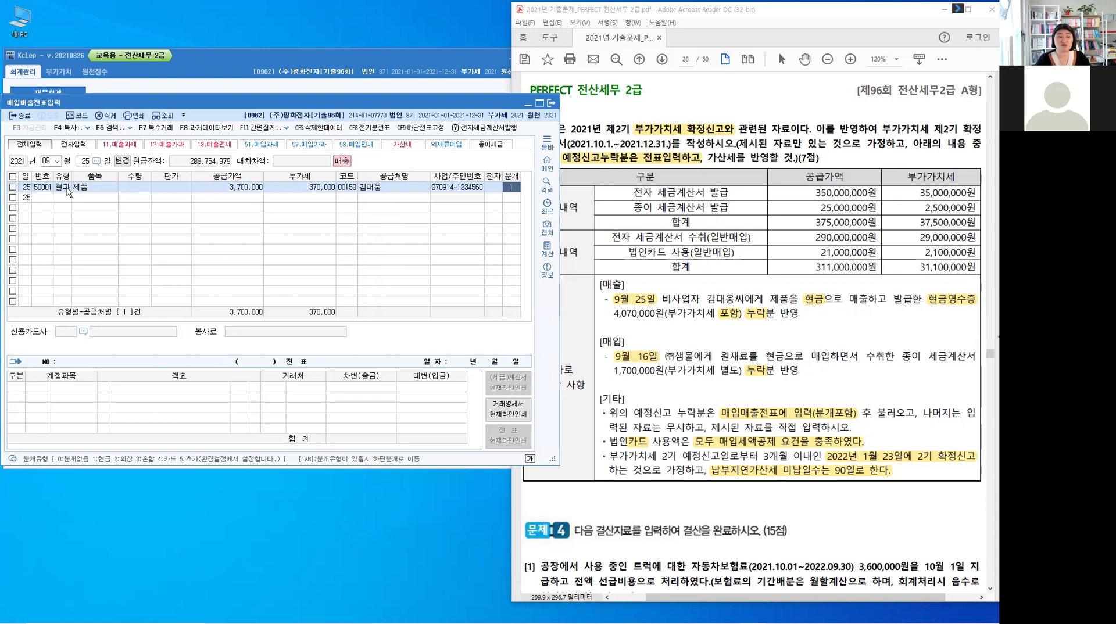
pyautogui.press('Return')
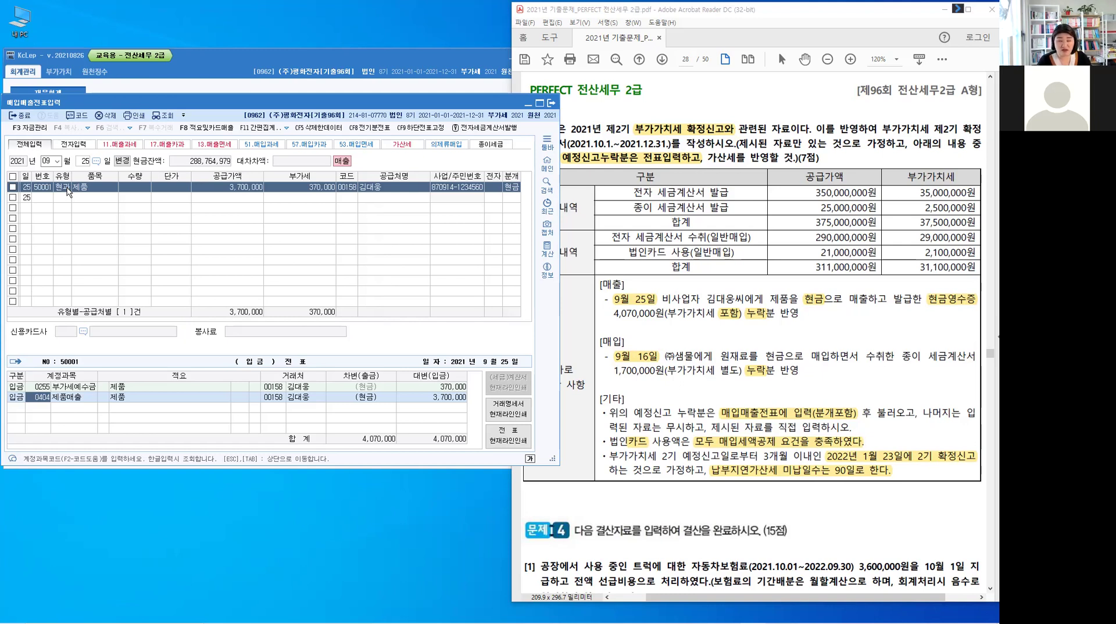
pyautogui.press('Return')
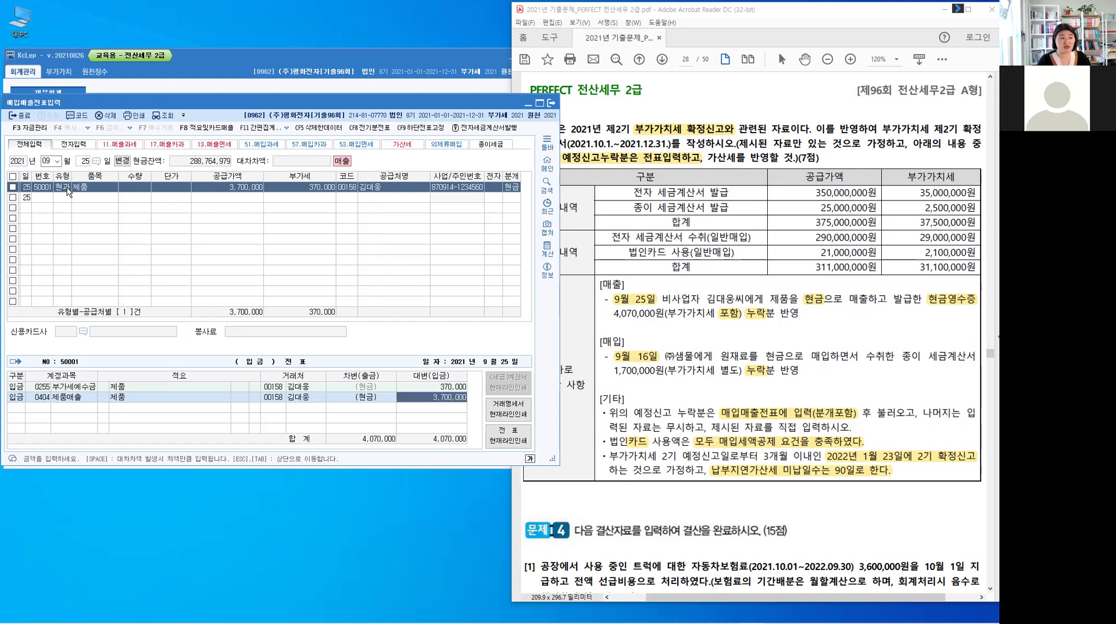
pyautogui.press('Return')
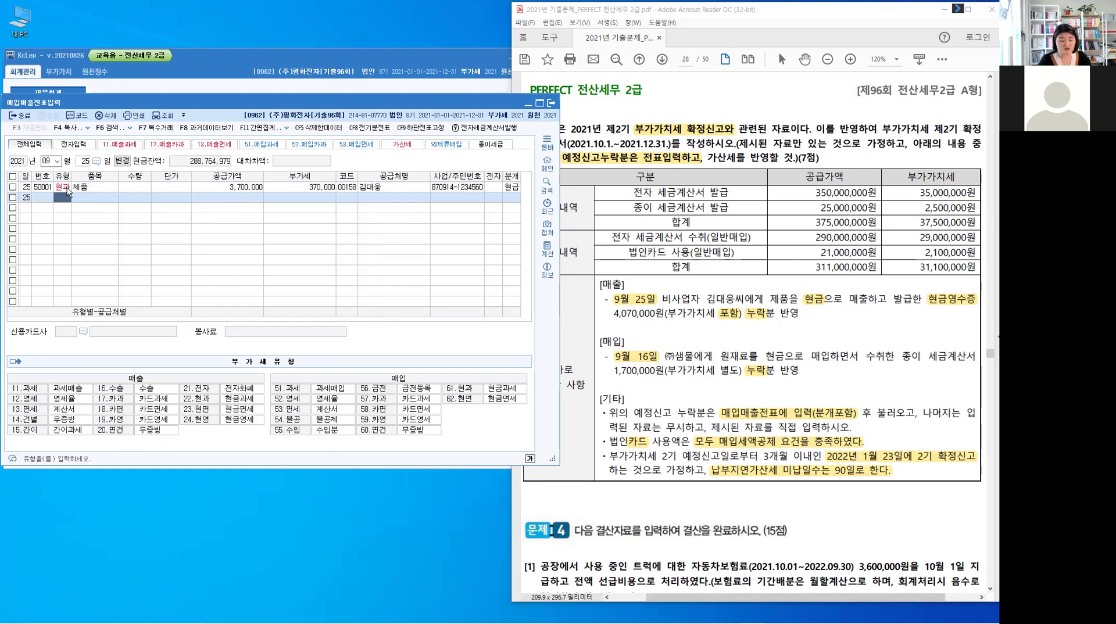
# Register the September 25 sale as 예정신고누락분 with the 확정신고 개시년월 set to 2021년 10월
pyautogui.click(68, 188)
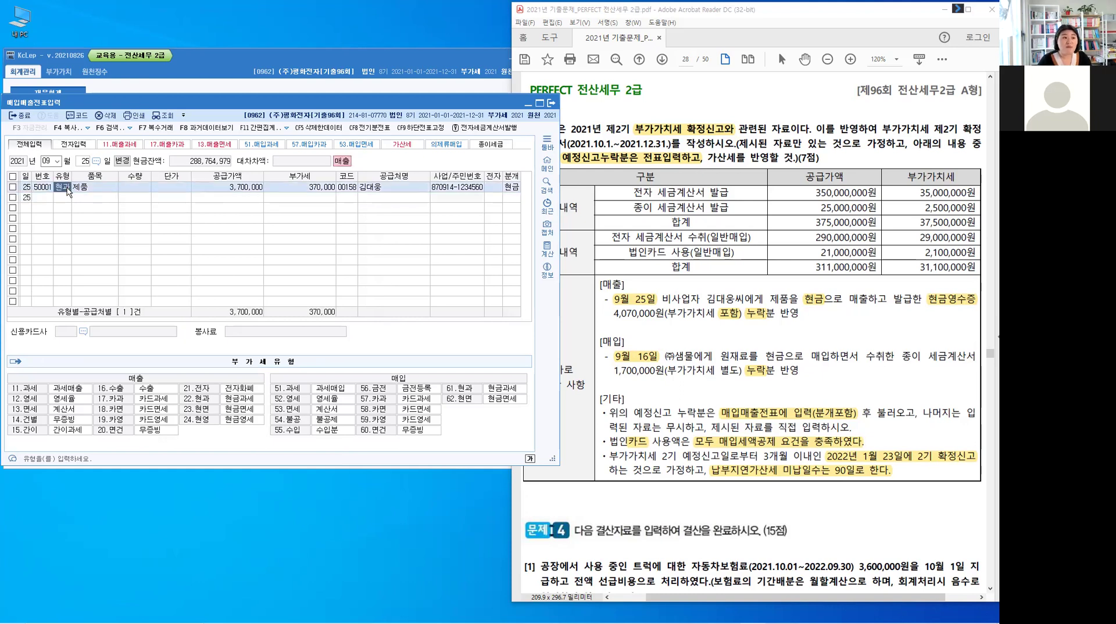
pyautogui.click(286, 130)
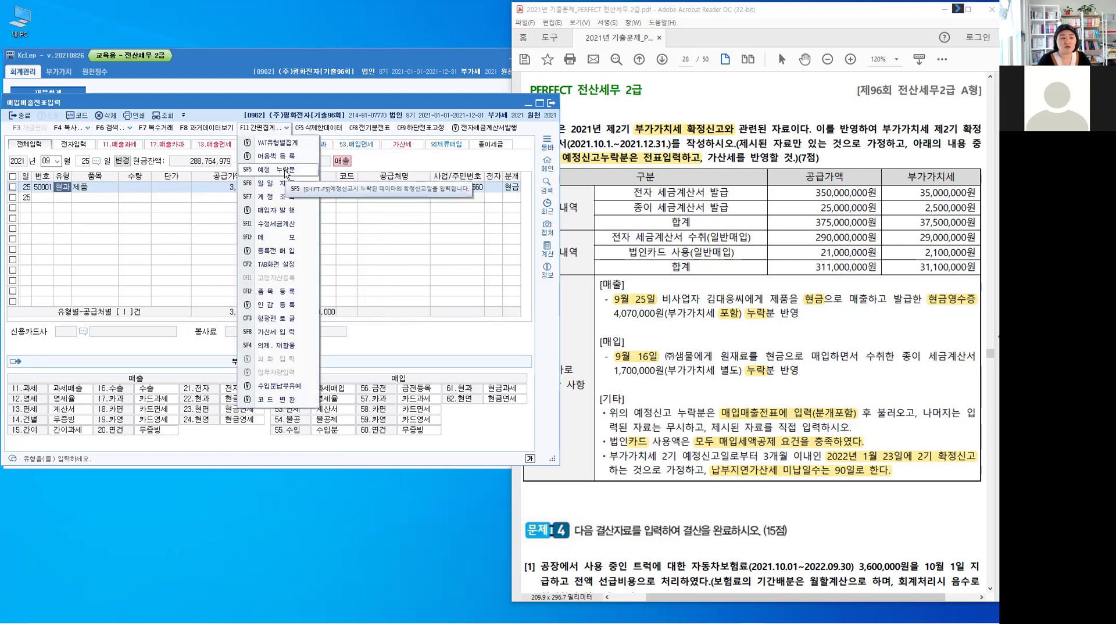
pyautogui.click(287, 170)
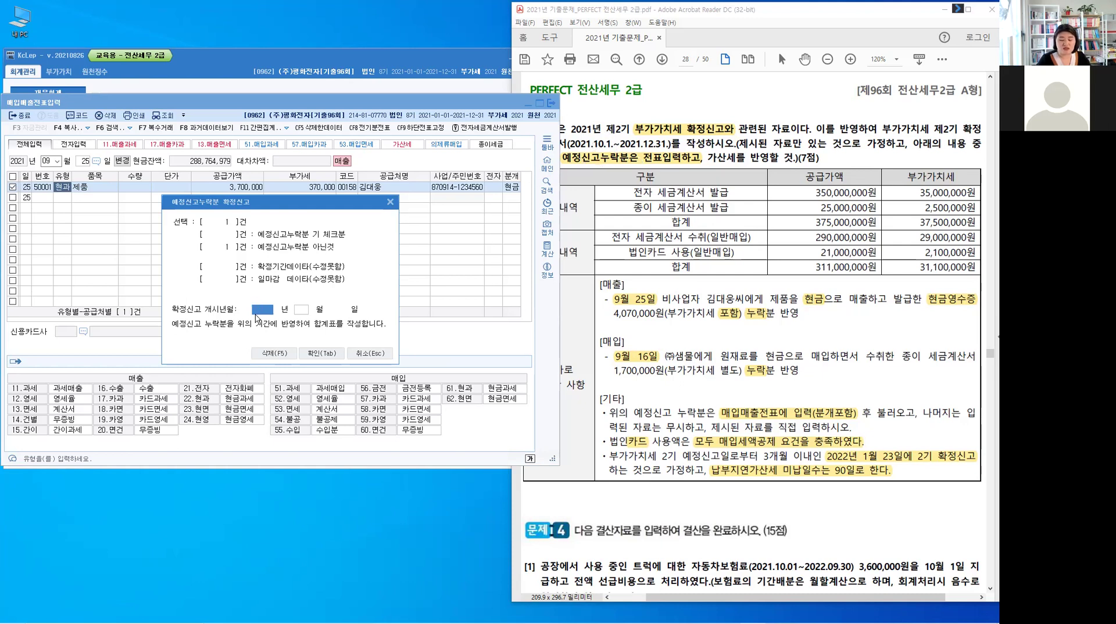
pyautogui.write('2021 년 ')
pyautogui.write('10')
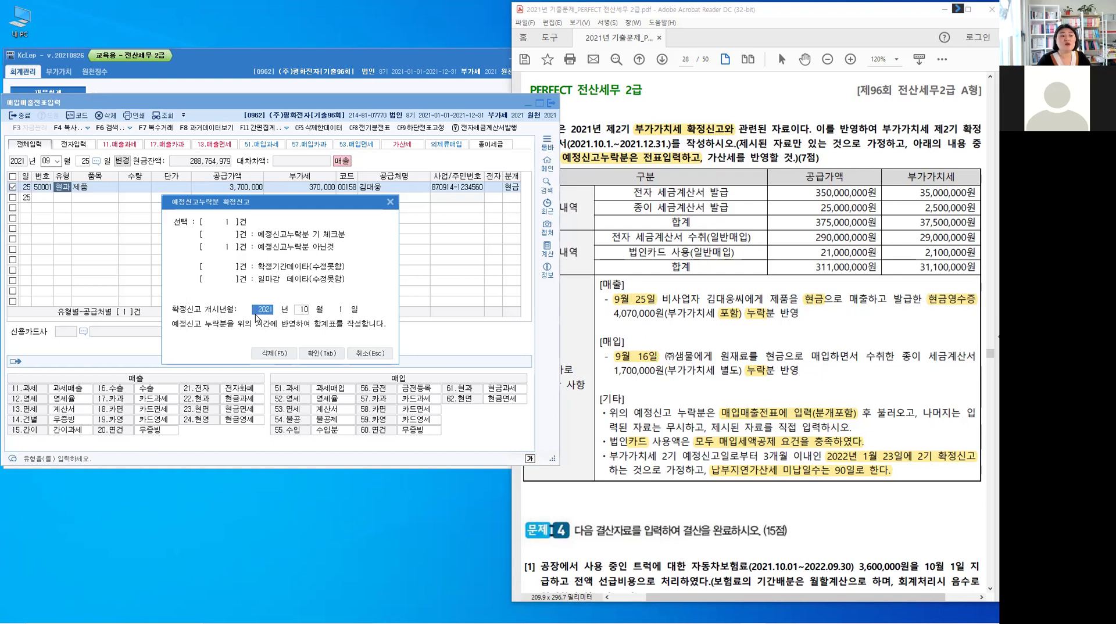
pyautogui.click(321, 353)
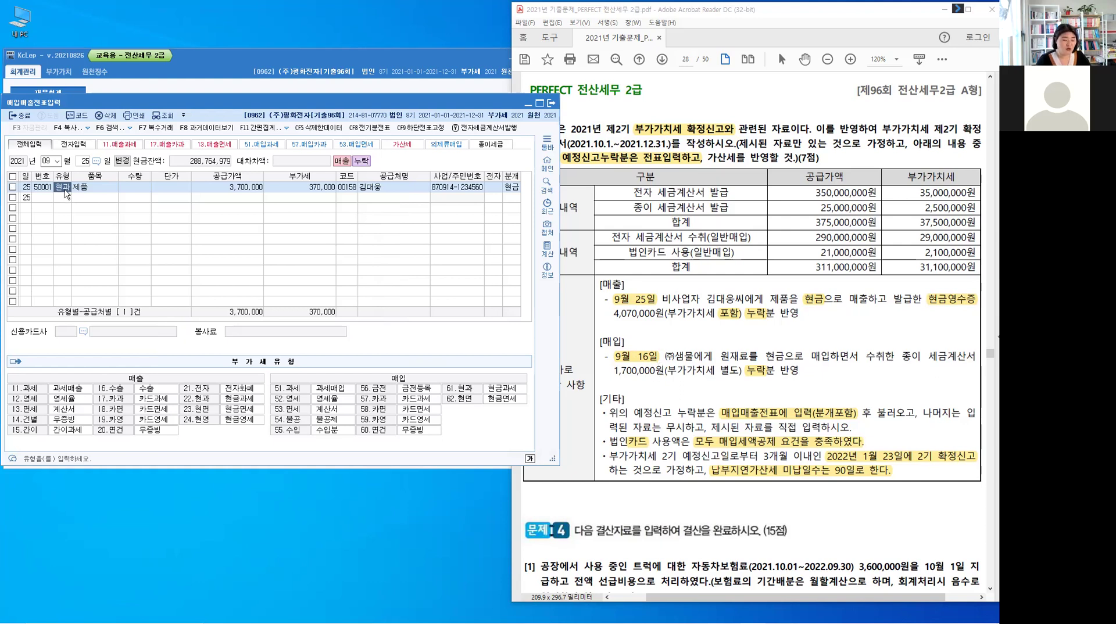
# Change the voucher date to 09월 16일 and start a new entry line
pyautogui.press('Escape')
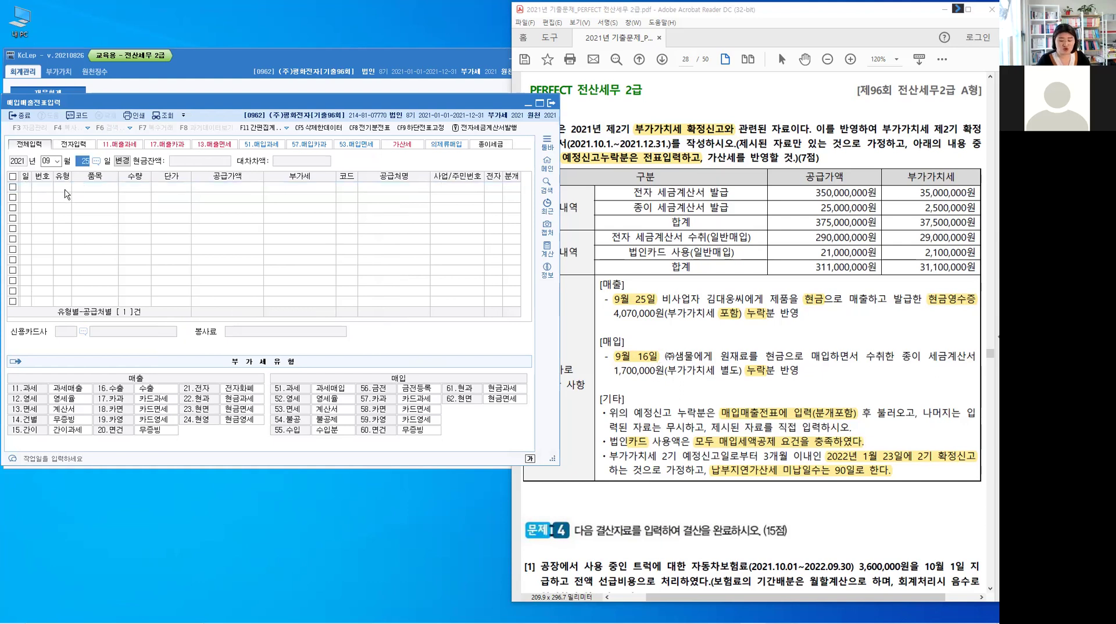
pyautogui.write('16')
pyautogui.press('Return')
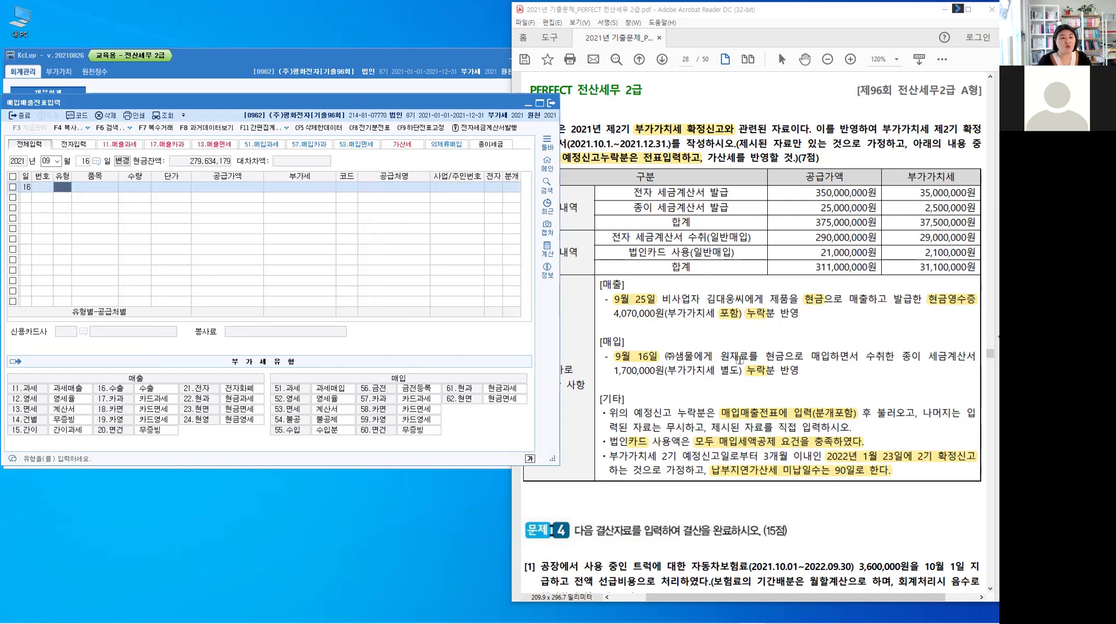
# Highlight 현금 and 종이 세금계산서 in the 9월 16일 purchase item of the exam PDF
pyautogui.moveTo(783, 358); pyautogui.dragTo(765, 358)
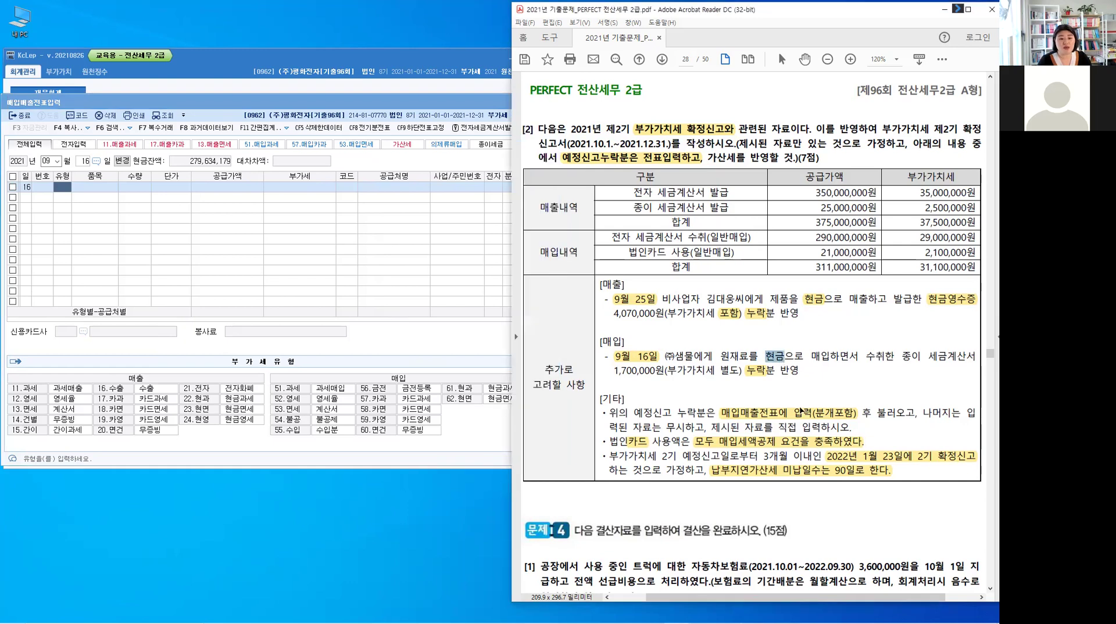
pyautogui.click(801, 412)
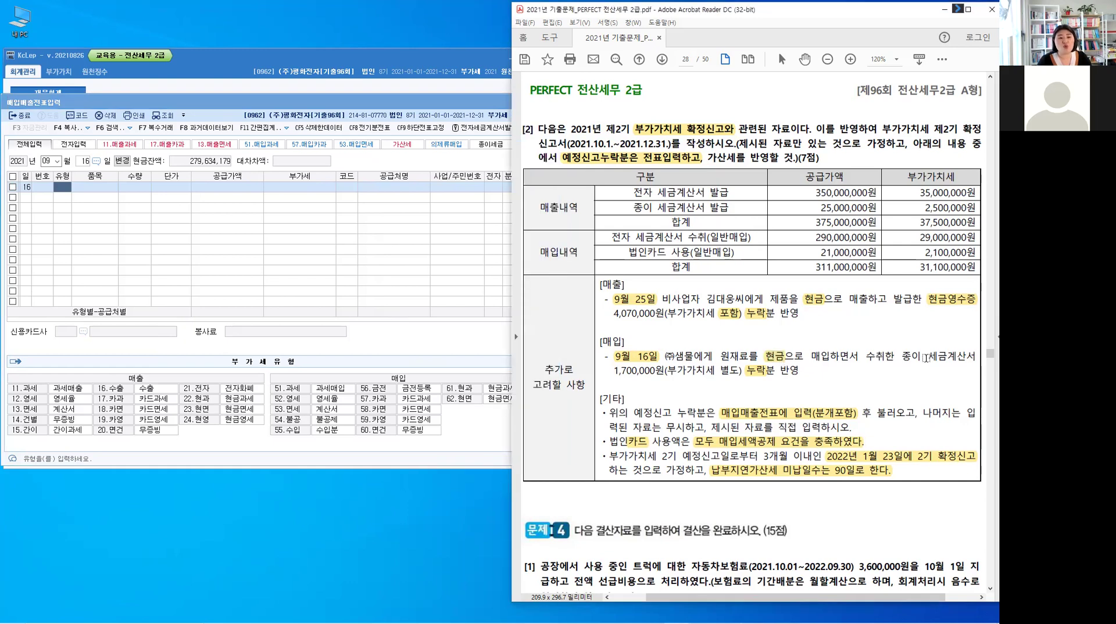
pyautogui.doubleClick(952, 359)
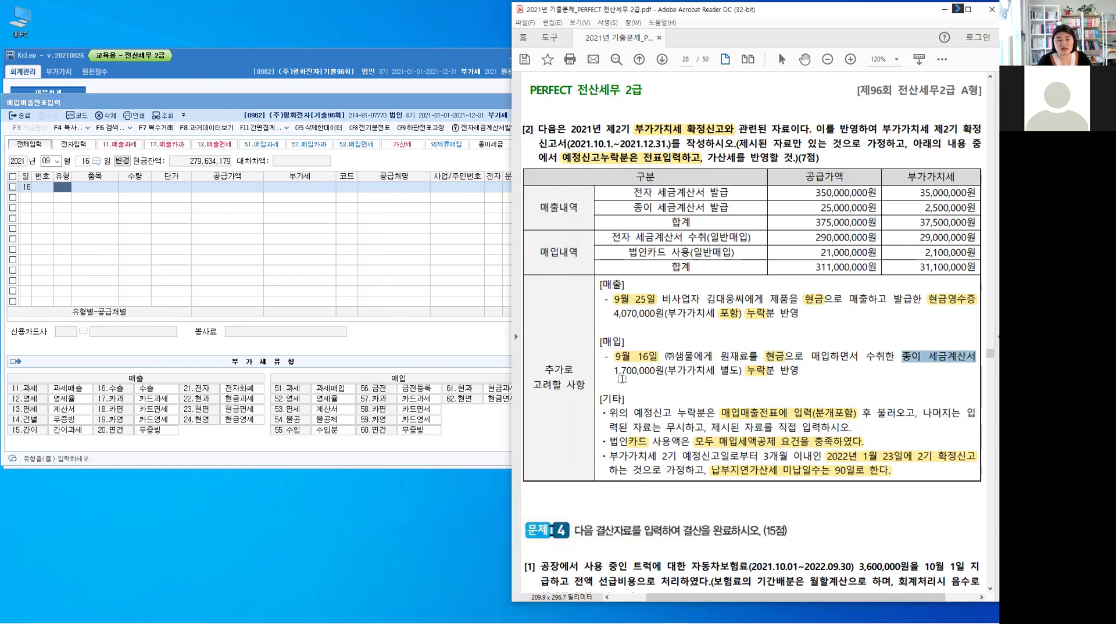
pyautogui.click(616, 379)
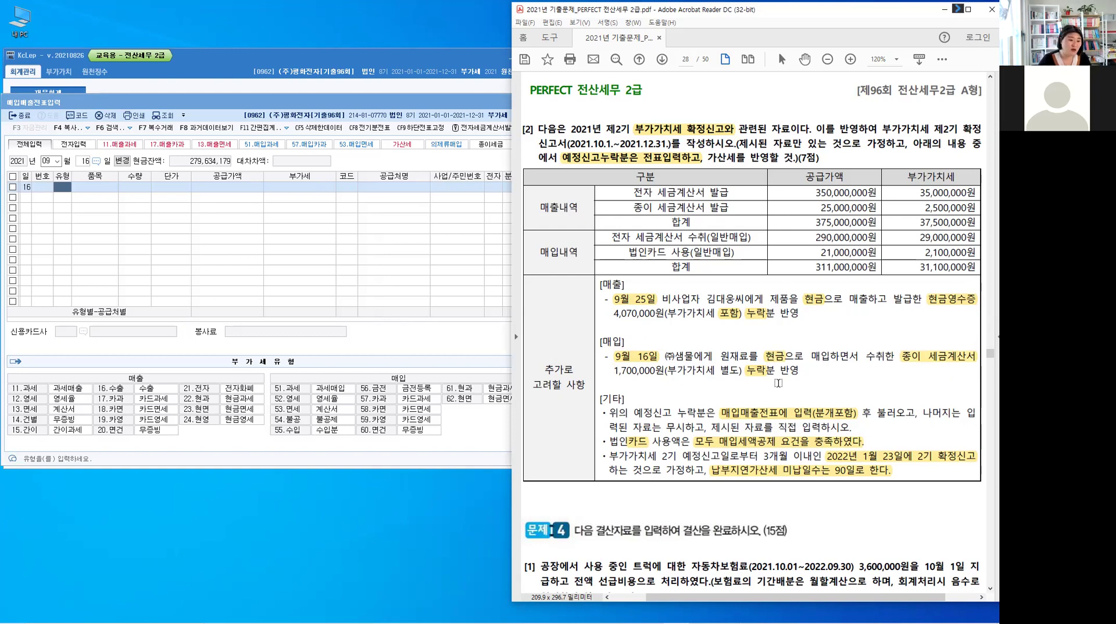
# Enter the September 16 purchase as type 51 과세 with item 원재료 and a supply amount of 1,700,000
pyautogui.click(64, 194)
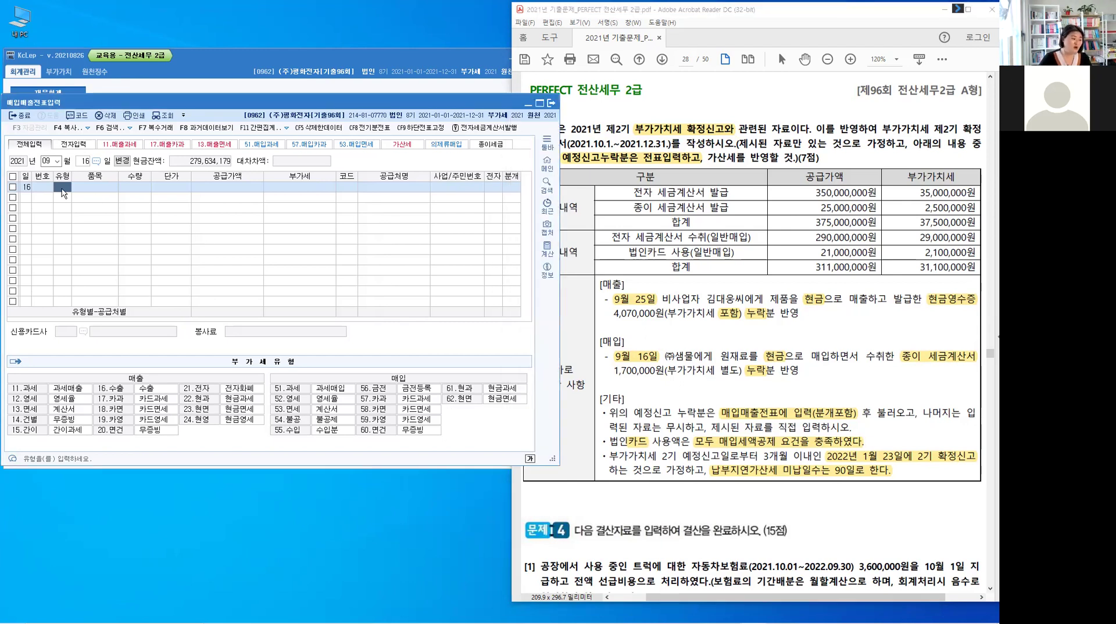
pyautogui.write('51')
pyautogui.press('Return')
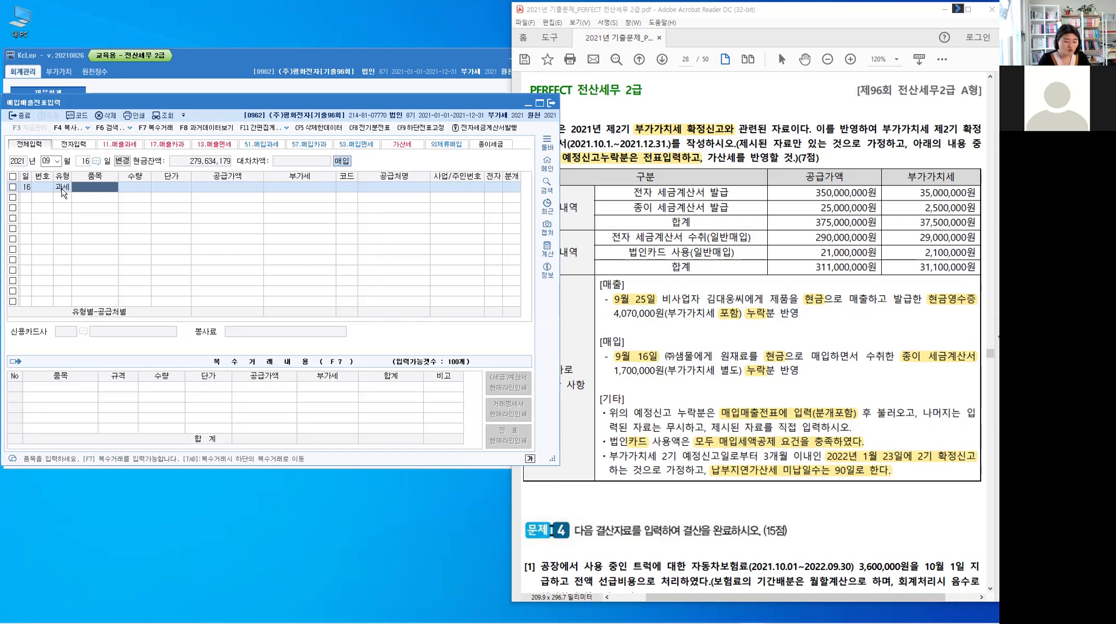
pyautogui.write('원재료')
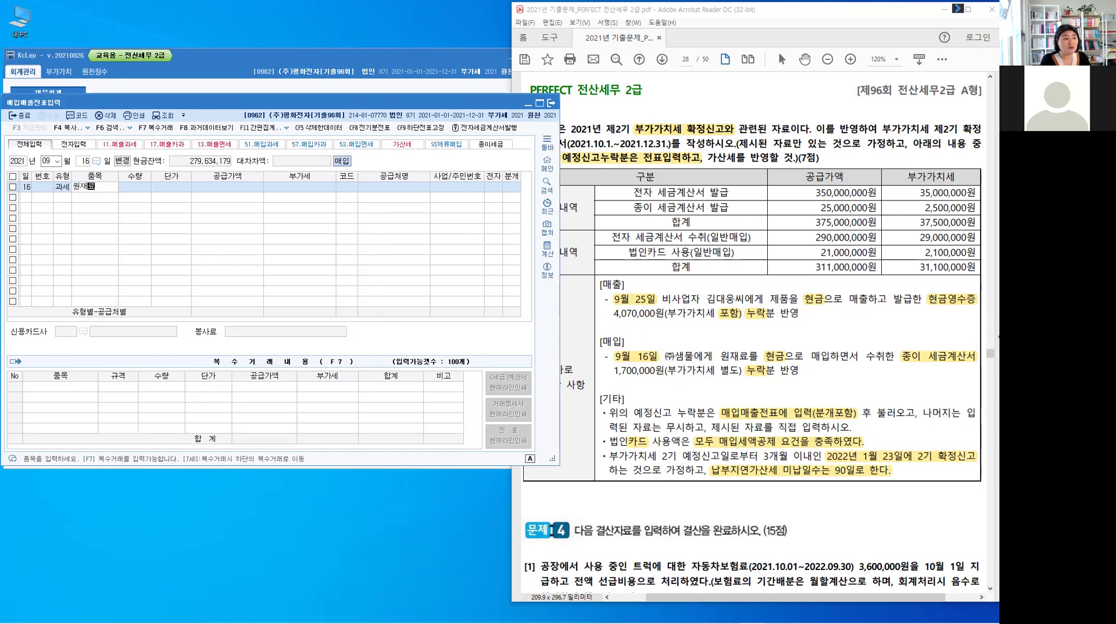
pyautogui.press('Return')
pyautogui.press('Return')
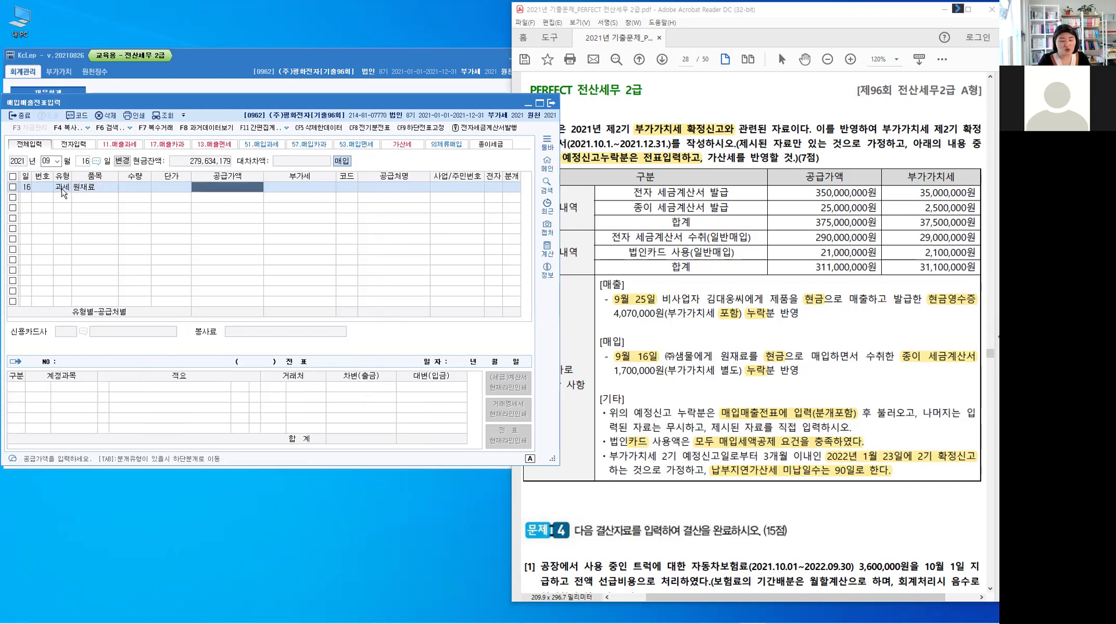
pyautogui.write('1,700,000')
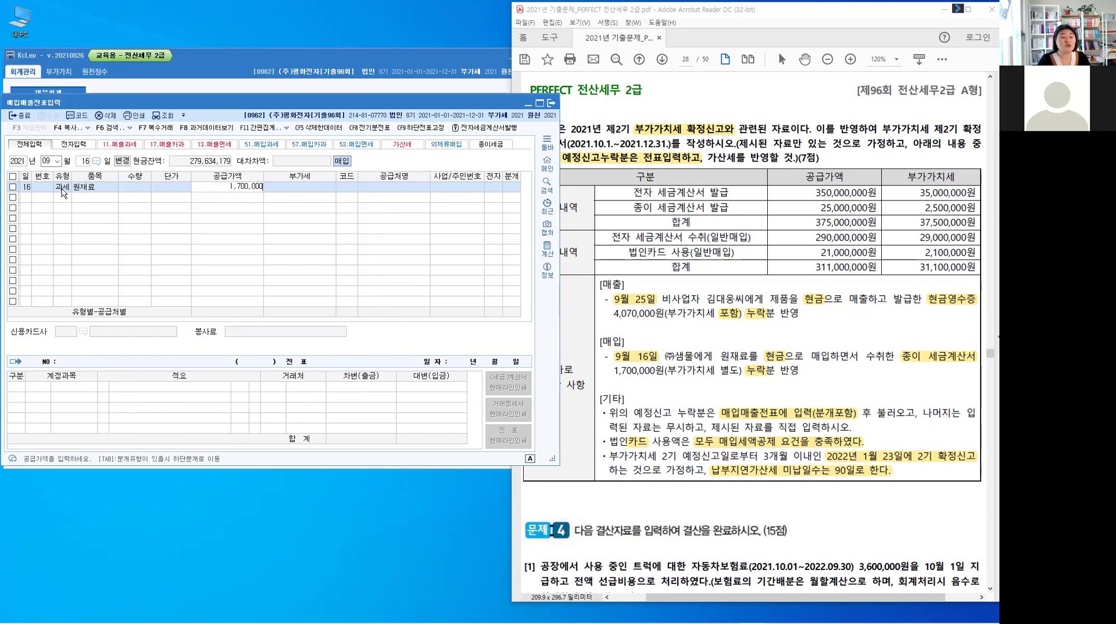
pyautogui.press('Return')
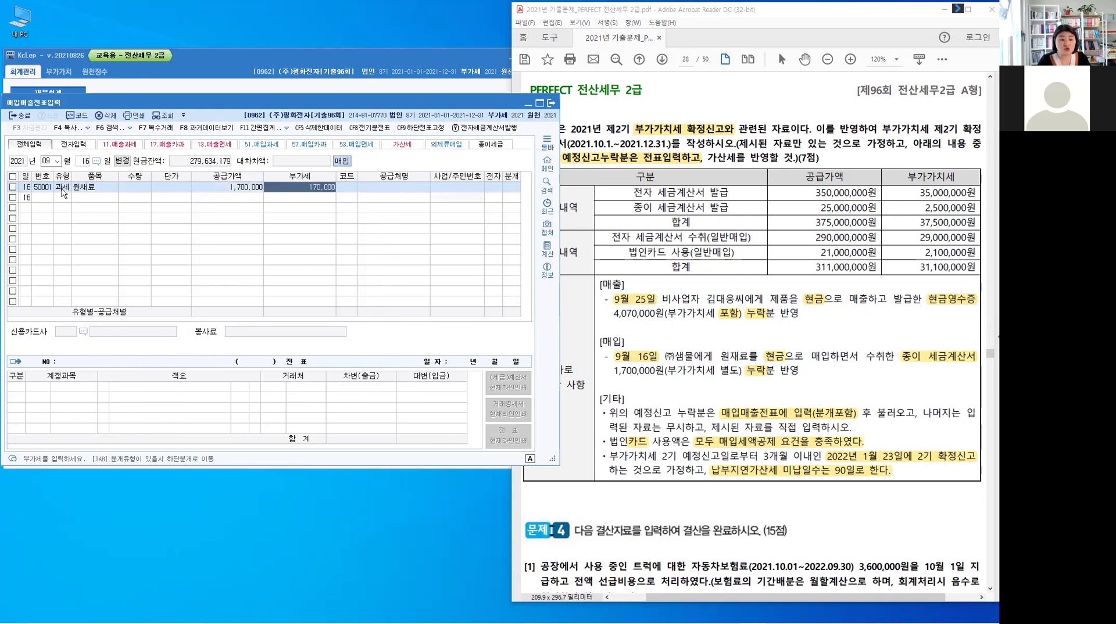
pyautogui.press('Return')
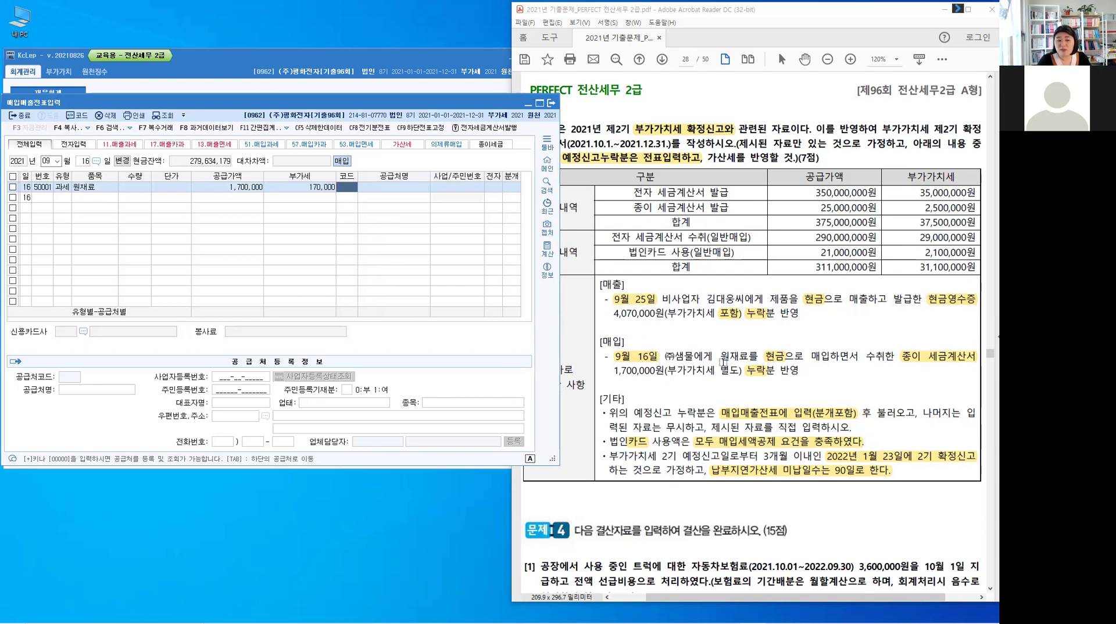
# Highlight 별도 in the 9월 16일 purchase item of the exam PDF
pyautogui.moveTo(719, 370); pyautogui.dragTo(739, 370)
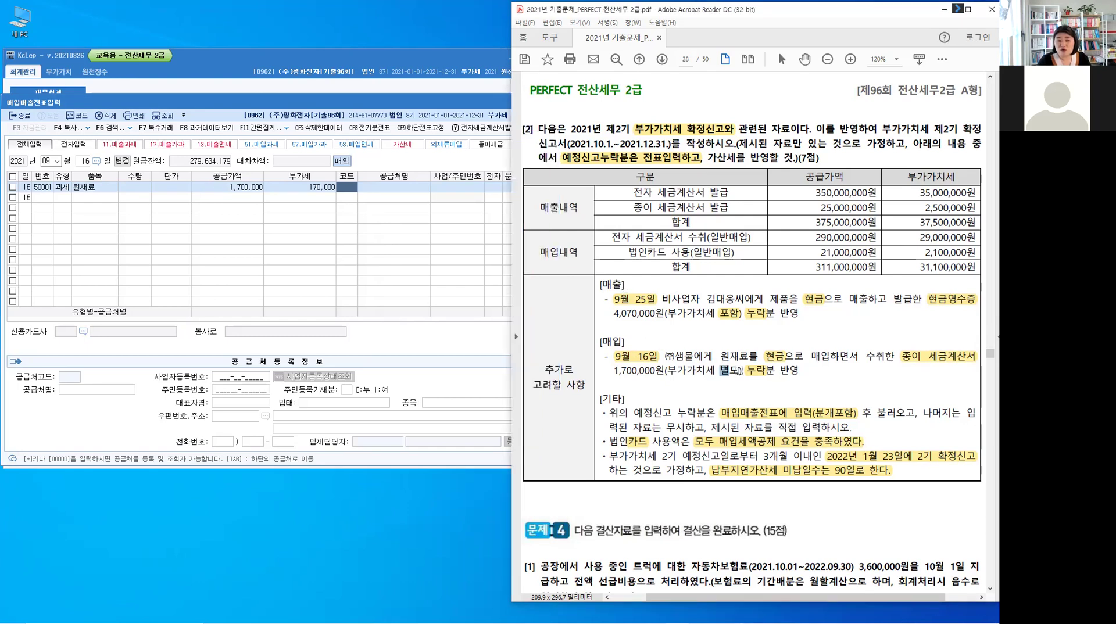
pyautogui.click(236, 196)
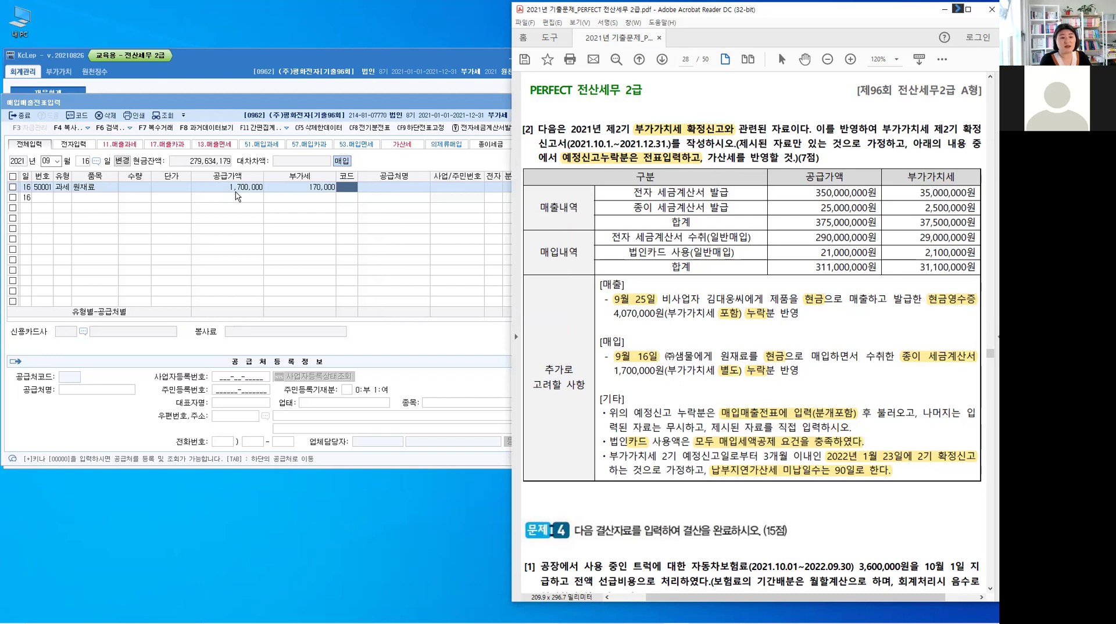
# Set (주)샘물 as the supplier of the September 16 원재료 purchase
pyautogui.click(347, 191)
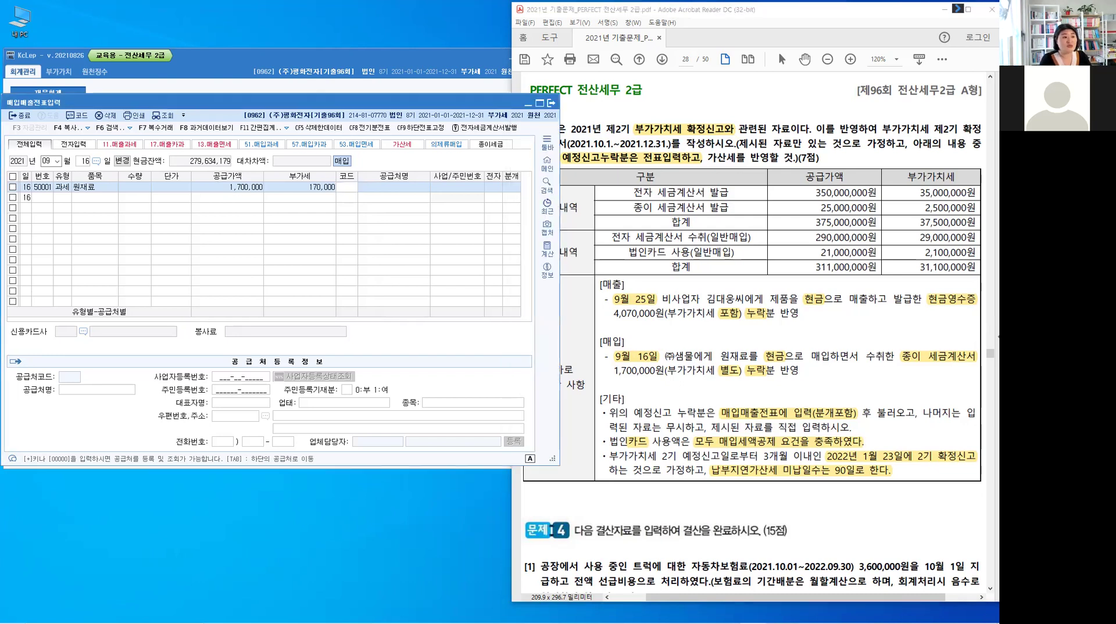
pyautogui.write('샘무')
pyautogui.press('BackSpace')
pyautogui.press('BackSpace')
pyautogui.write('물')
pyautogui.press('Return')
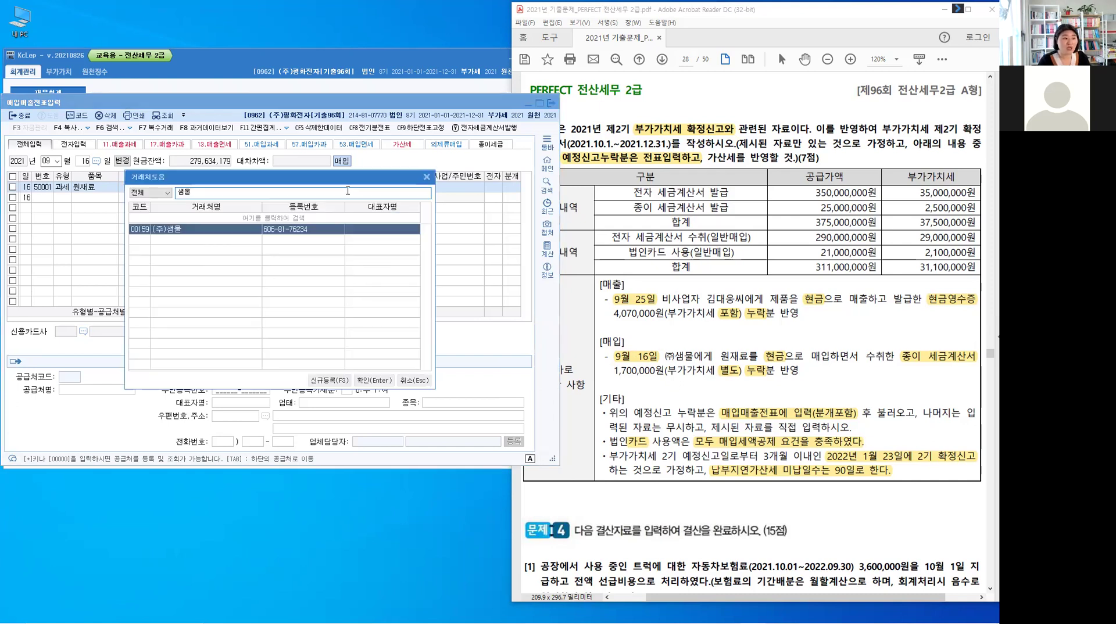
pyautogui.press('Return')
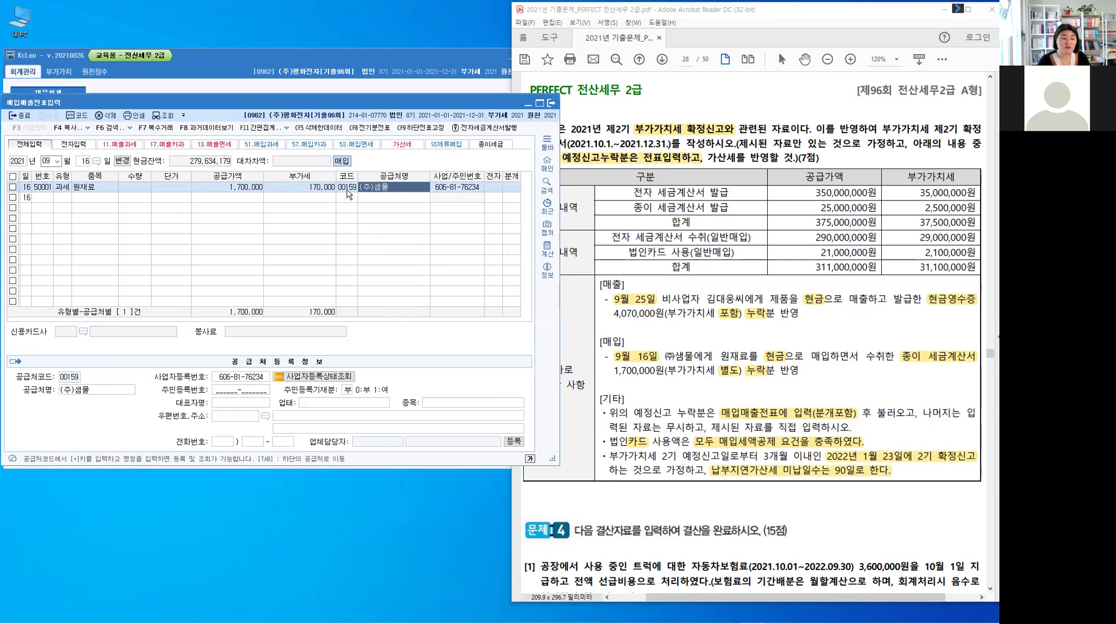
pyautogui.press('Return')
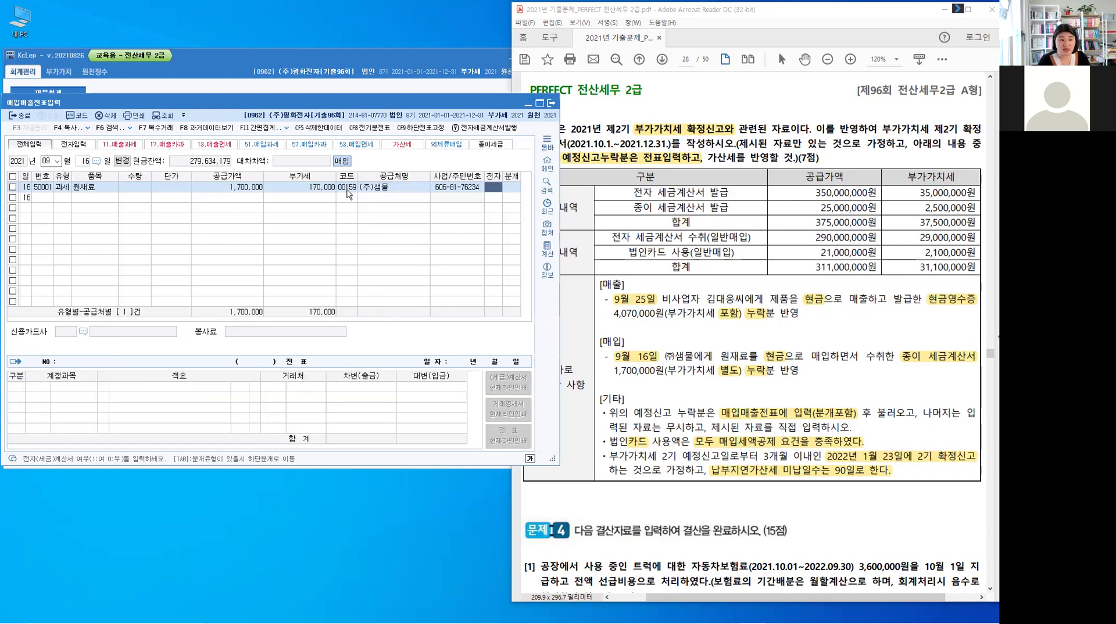
# Leave the electronic-invoice field blank, set the journal type to 1 현금, and accept the purchase's journal entry with 원재료 as the debit account
pyautogui.press('Return')
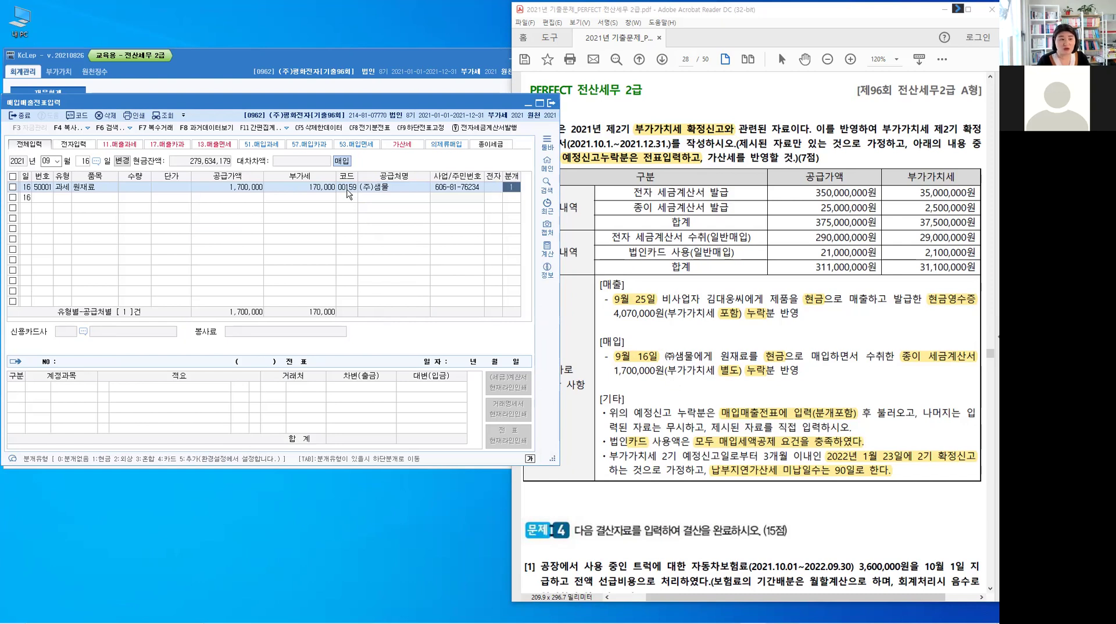
pyautogui.write('1')
pyautogui.press('Return')
pyautogui.press('Return')
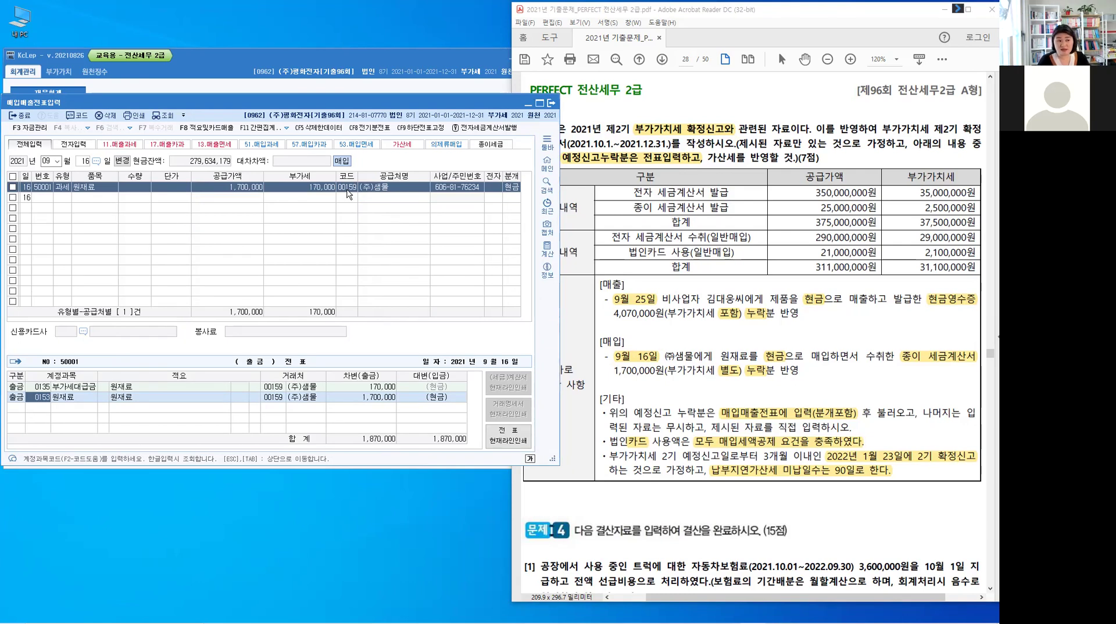
pyautogui.press('Return')
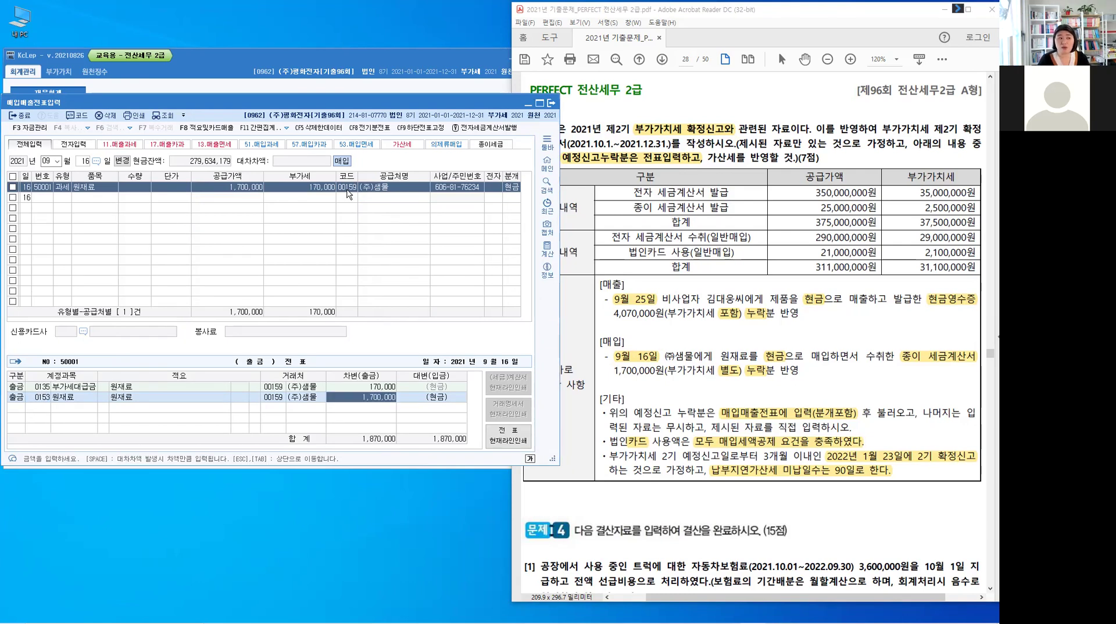
pyautogui.press('Return')
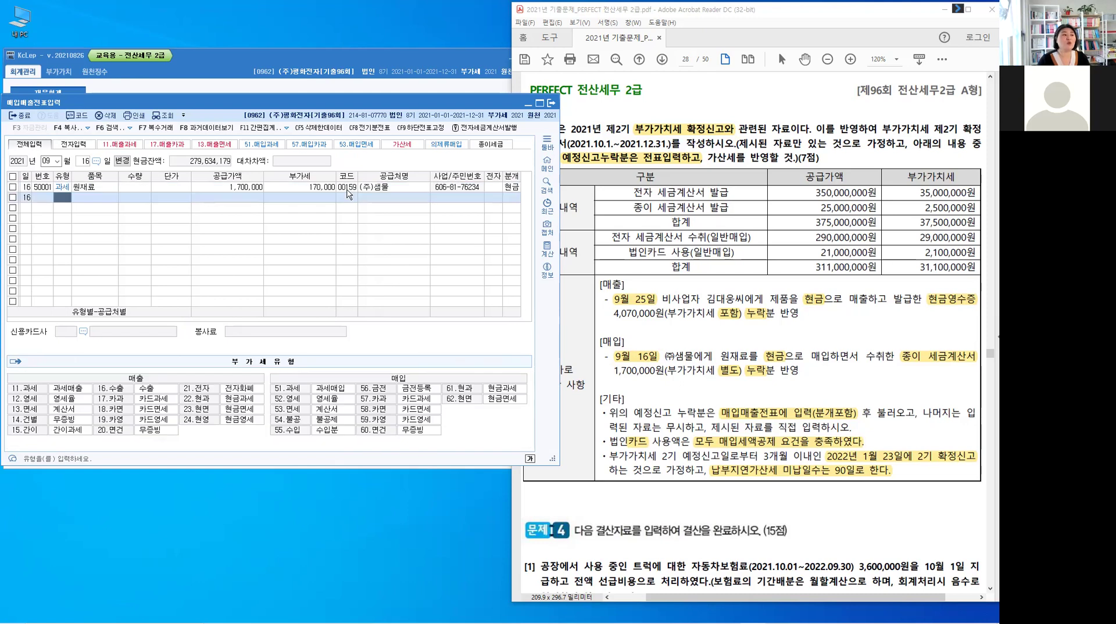
# Register the September 16 purchase as 예정신고누락분 with the 확정신고 start month set to 2021년 10월
pyautogui.click(107, 188)
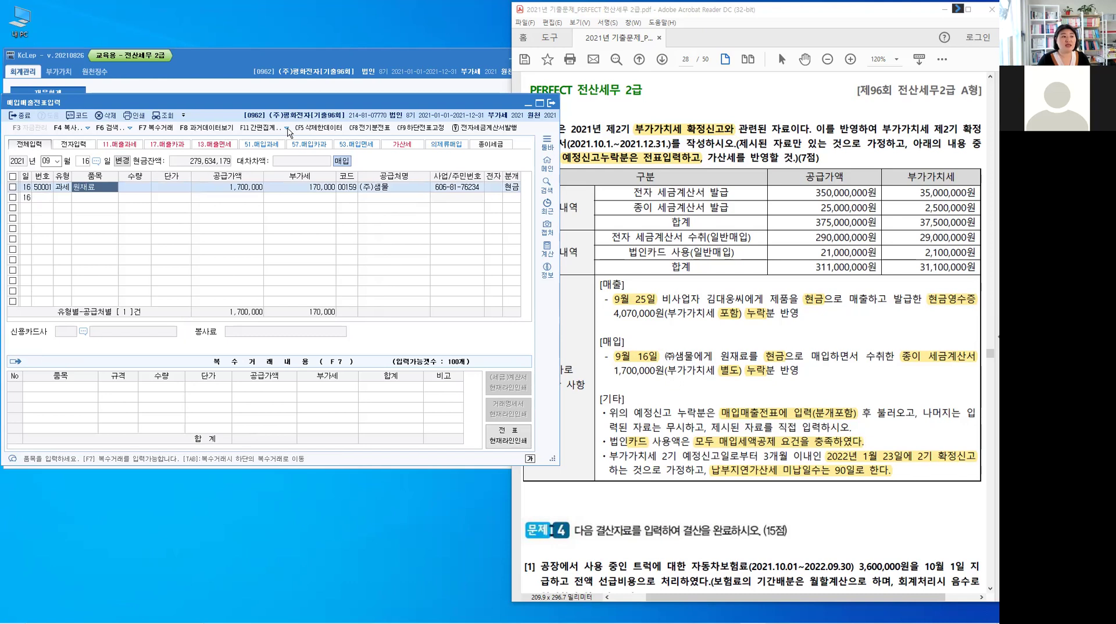
pyautogui.click(287, 128)
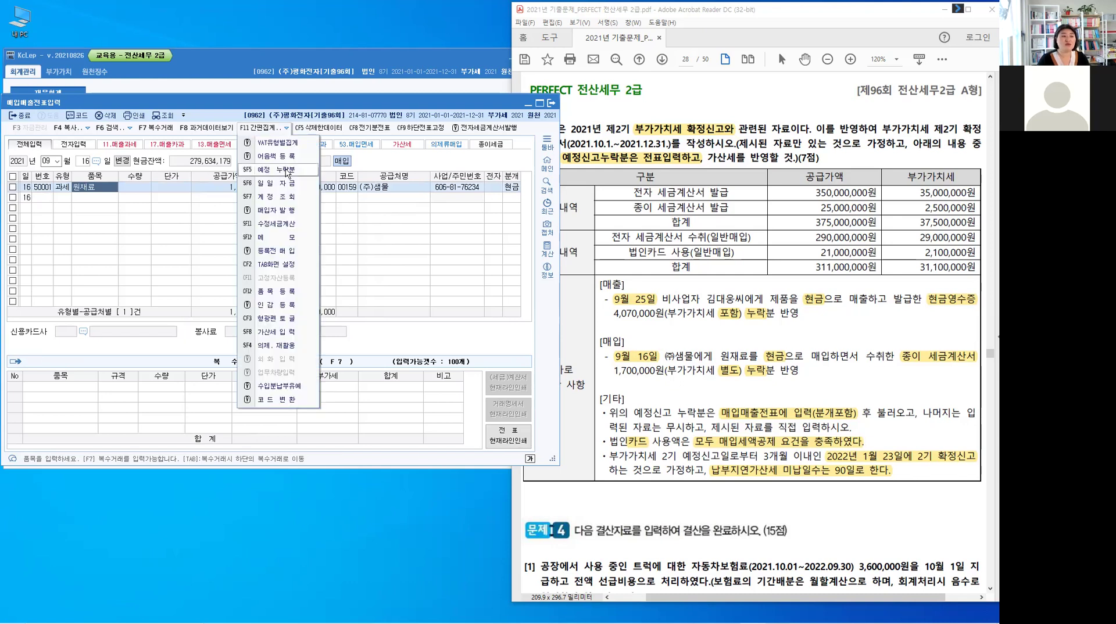
pyautogui.hotkey('shift', 'F5')
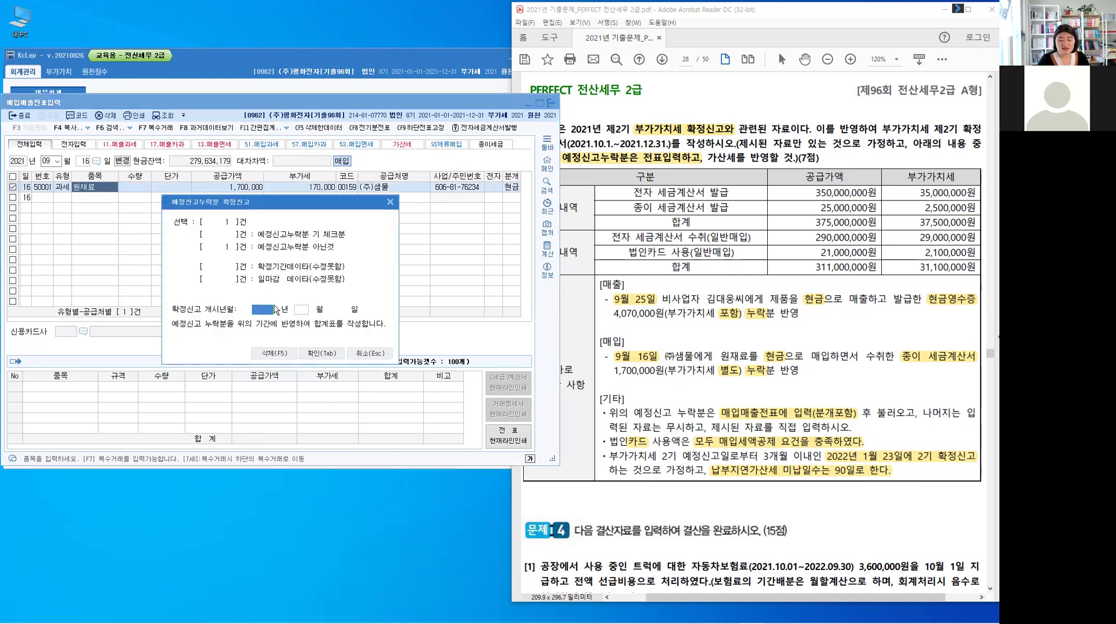
pyautogui.write('2021')
pyautogui.press('Return')
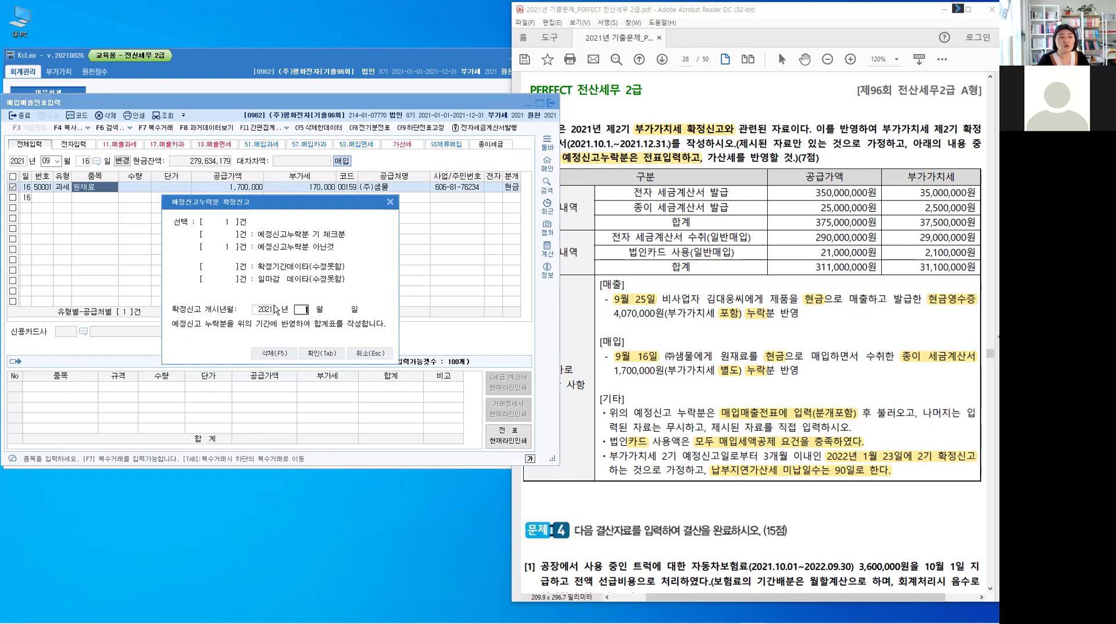
pyautogui.write('10')
pyautogui.press('Return')
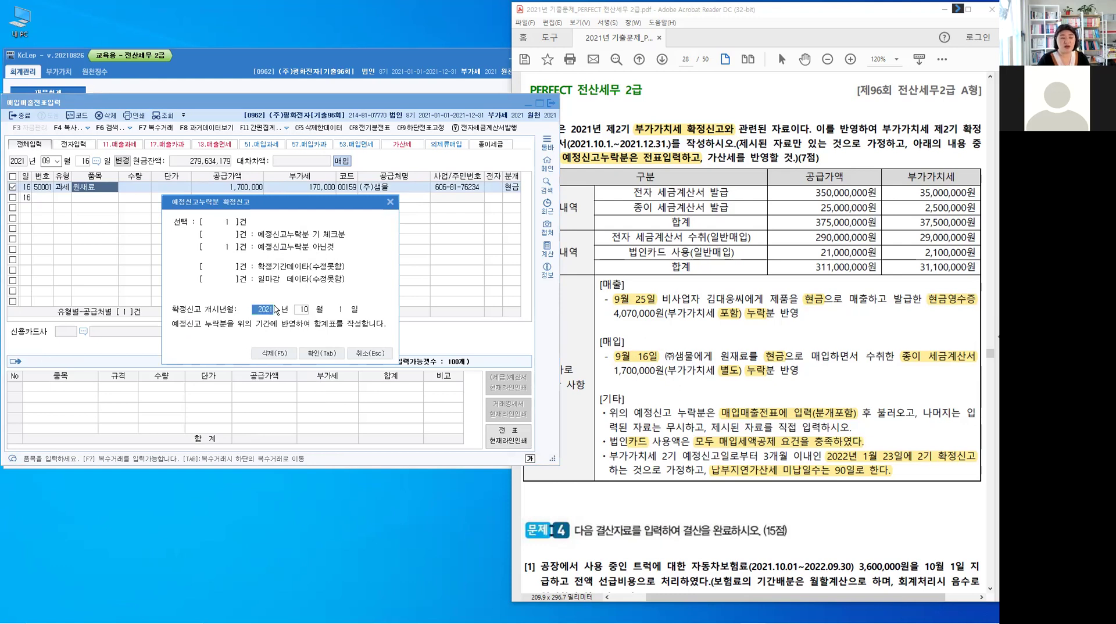
pyautogui.click(333, 359)
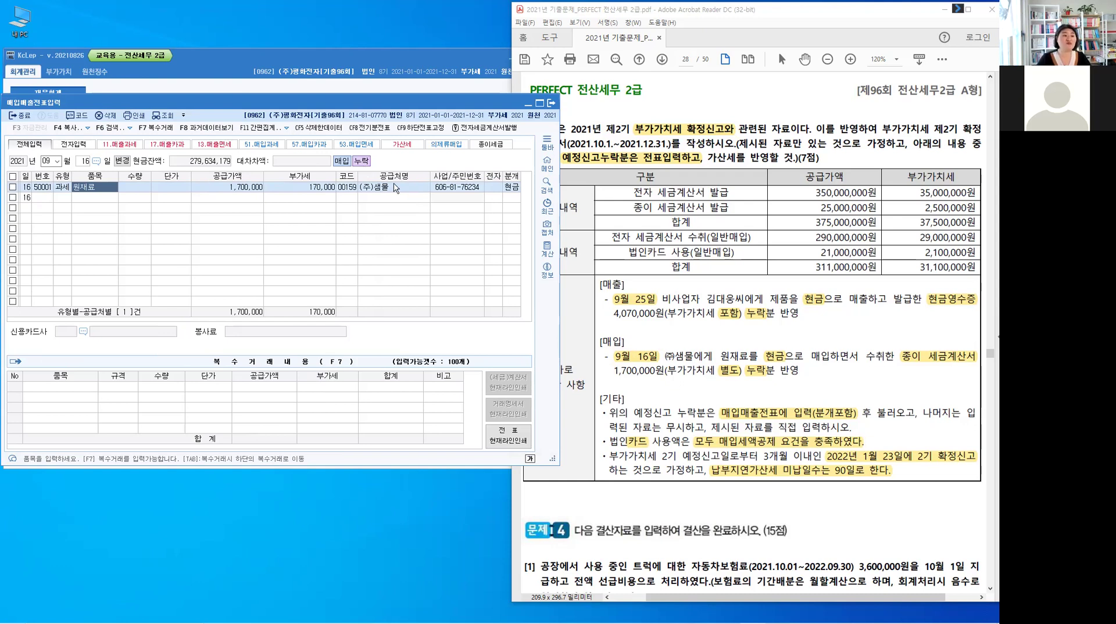
# Close the purchase and sales voucher entry and open 부가가치세신고서
pyautogui.click(20, 116)
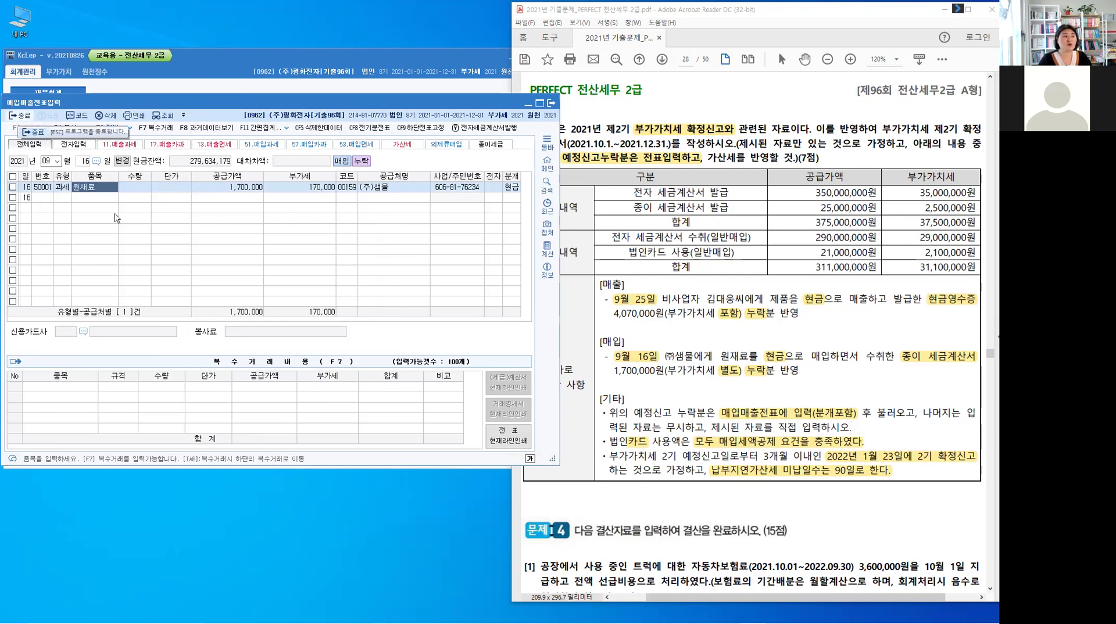
pyautogui.click(66, 73)
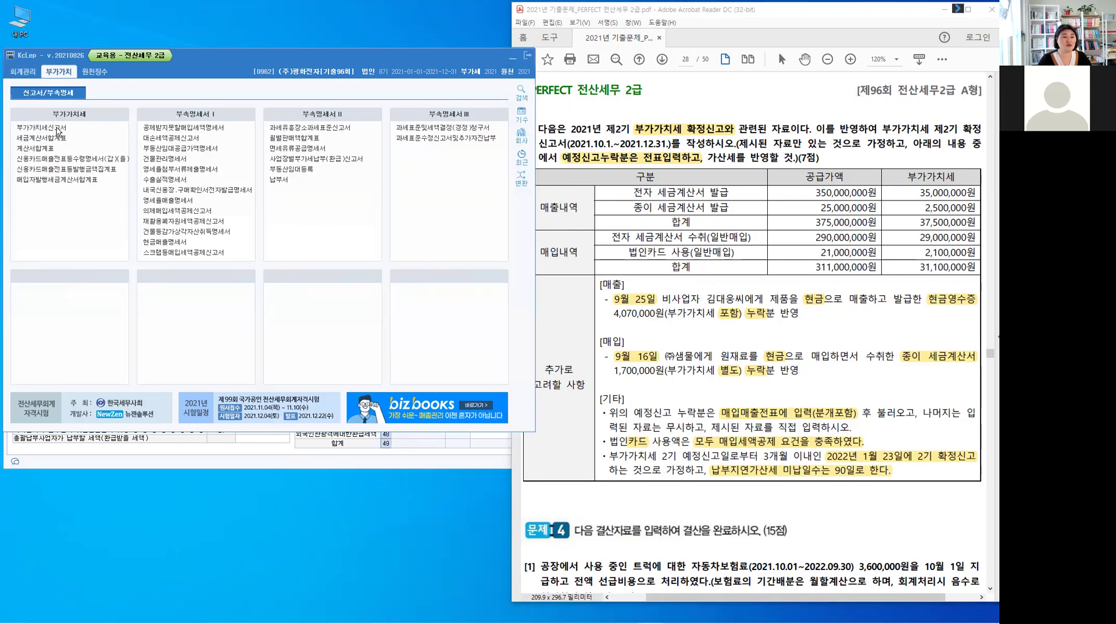
pyautogui.click(58, 128)
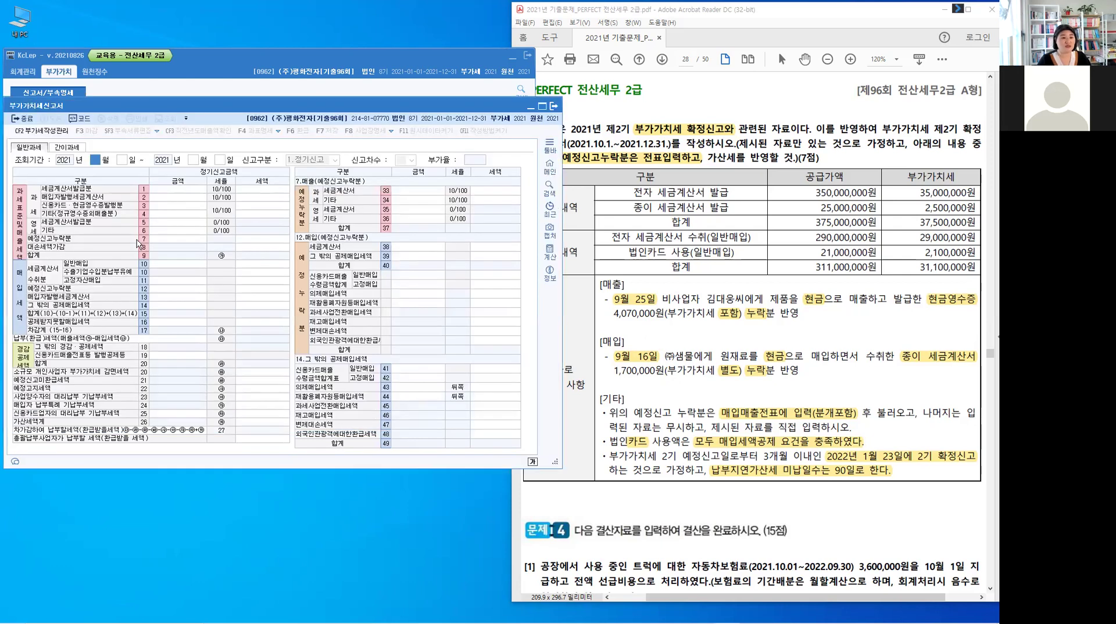
# Load the return for 2021년 10월 1일 to 12월 31일 and check the sales and purchase 예정신고누락분 amounts in rows 7 and 12
pyautogui.write('10')
pyautogui.press('Return')
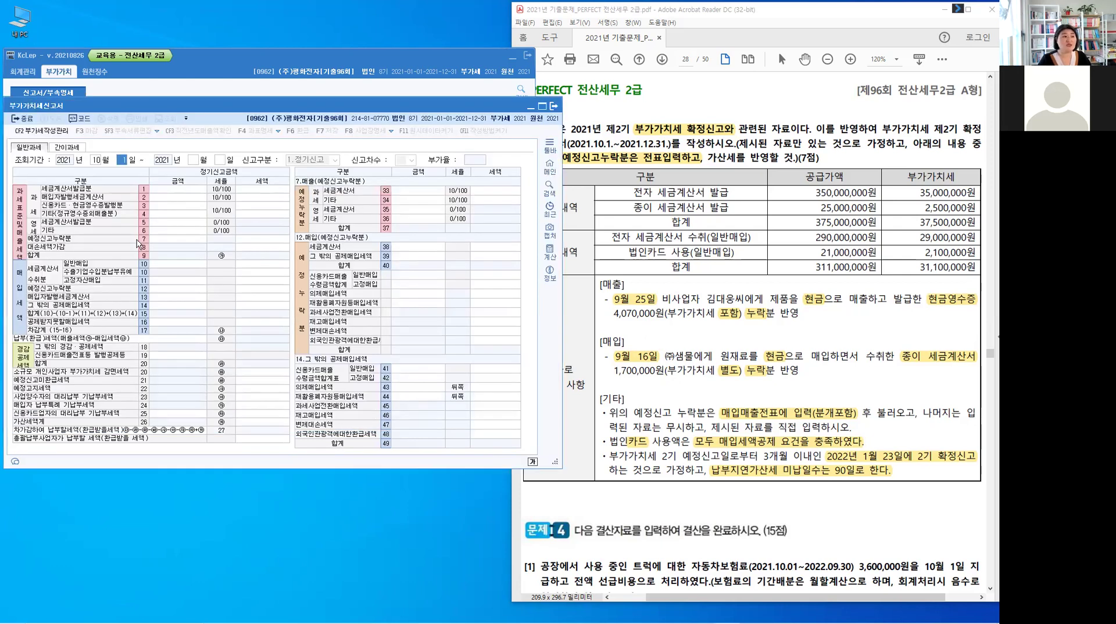
pyautogui.press('Return')
pyautogui.write('1')
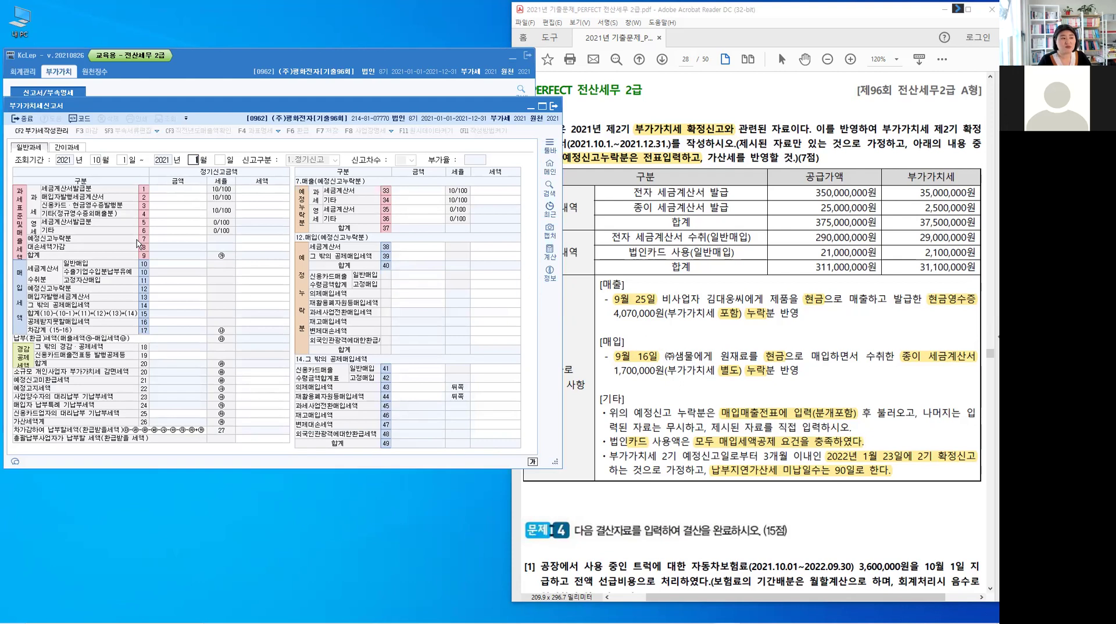
pyautogui.write('2')
pyautogui.press('Return')
pyautogui.press('Return')
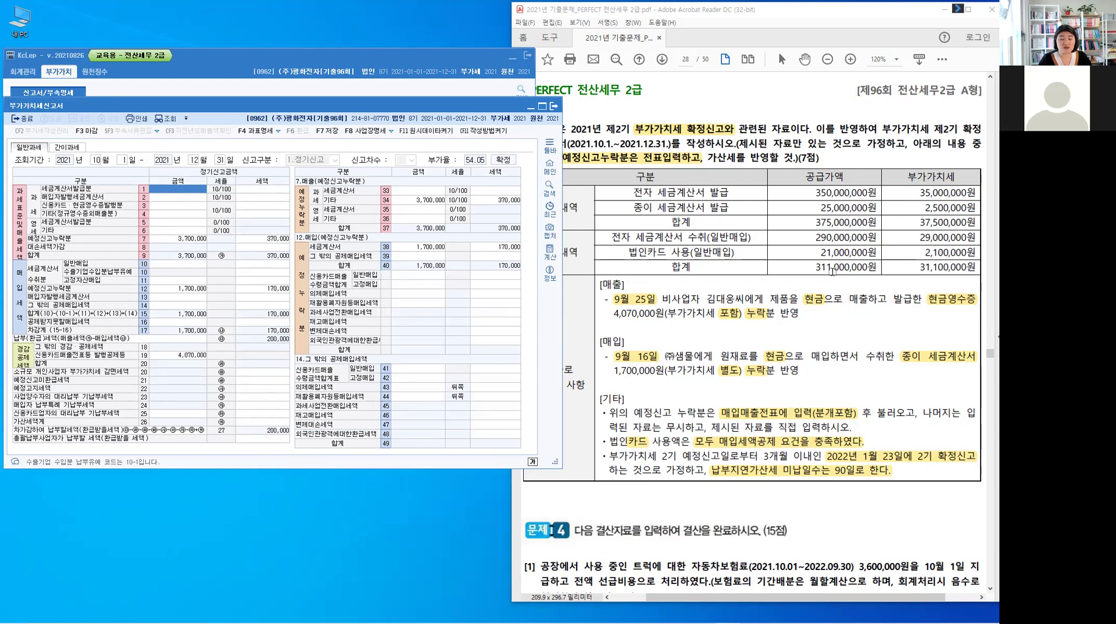
pyautogui.click(176, 239)
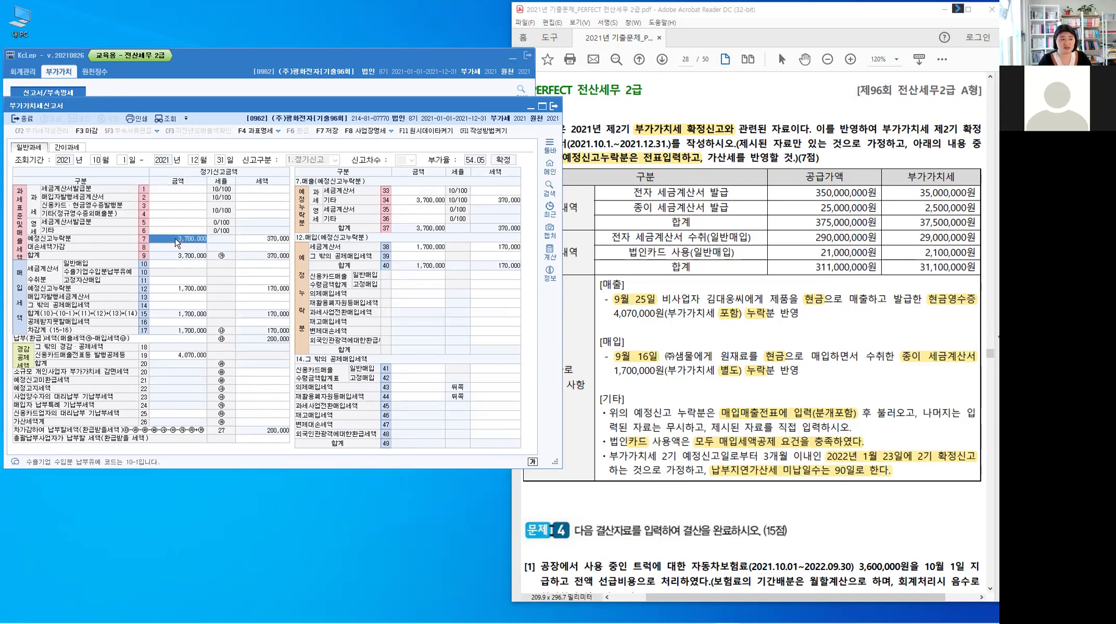
pyautogui.click(175, 289)
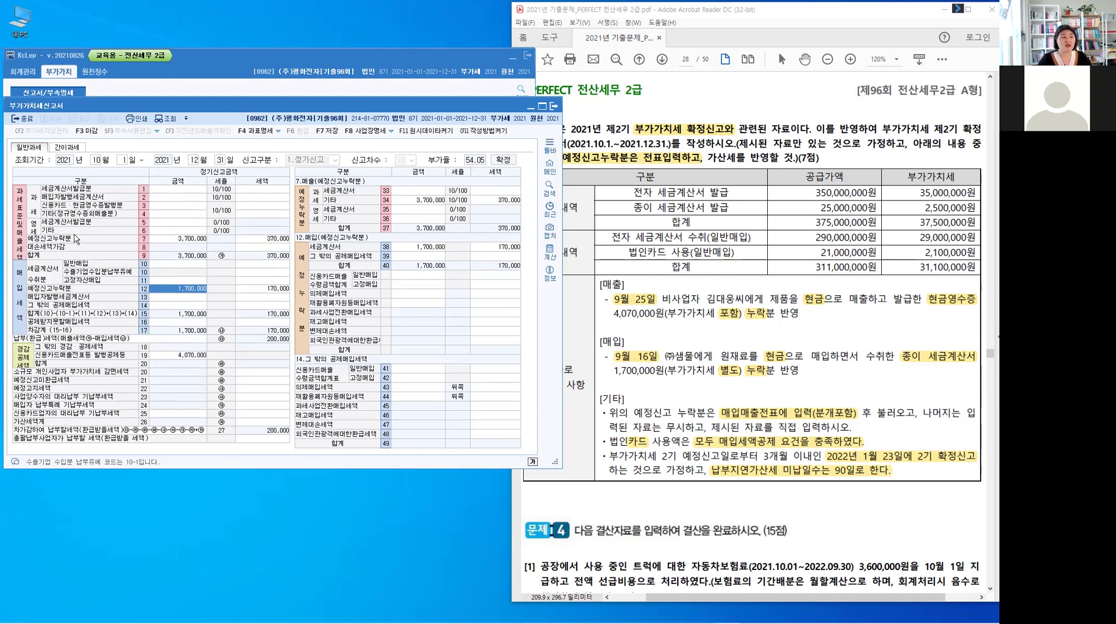
pyautogui.click(185, 239)
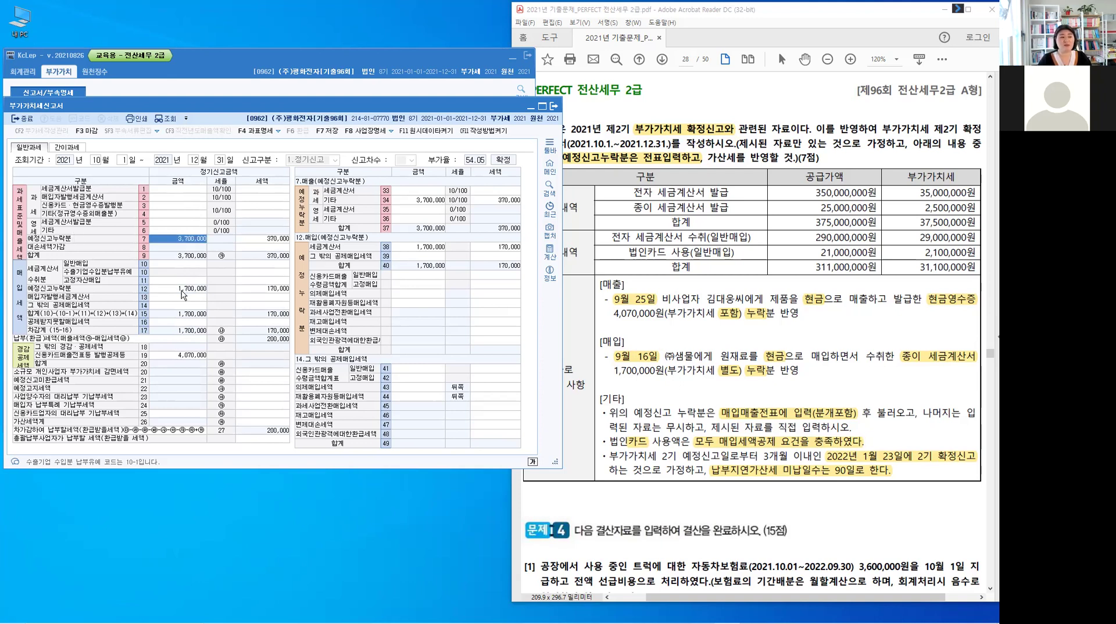
pyautogui.click(182, 289)
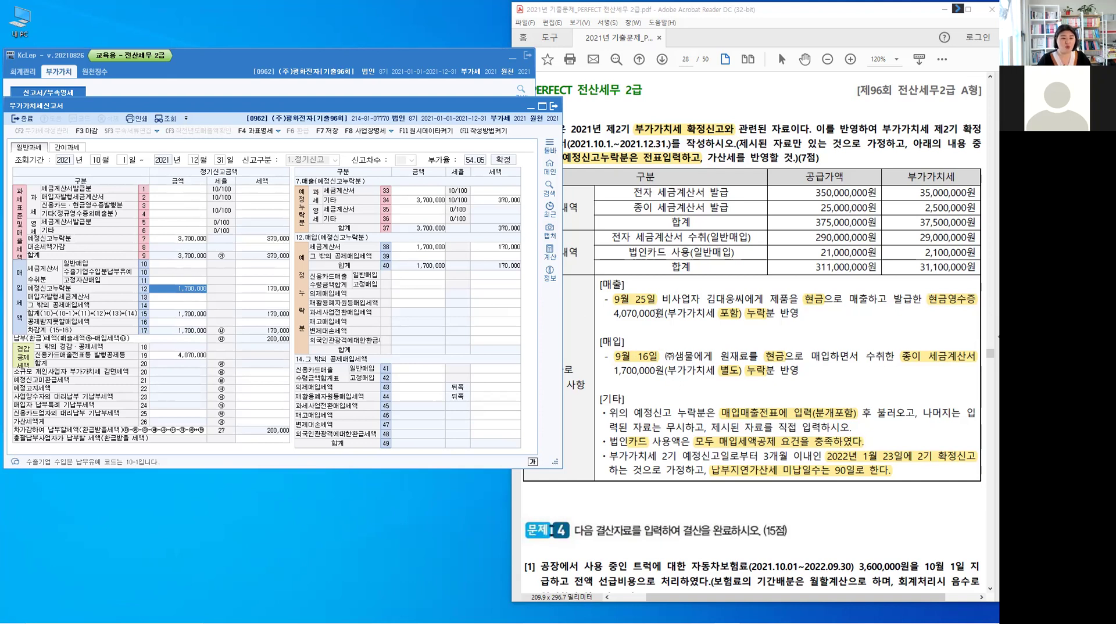
# Highlight 세금계산서 in both the 전자 and 종이 issuance rows of 매출내역 in the exam PDF
pyautogui.click(587, 290)
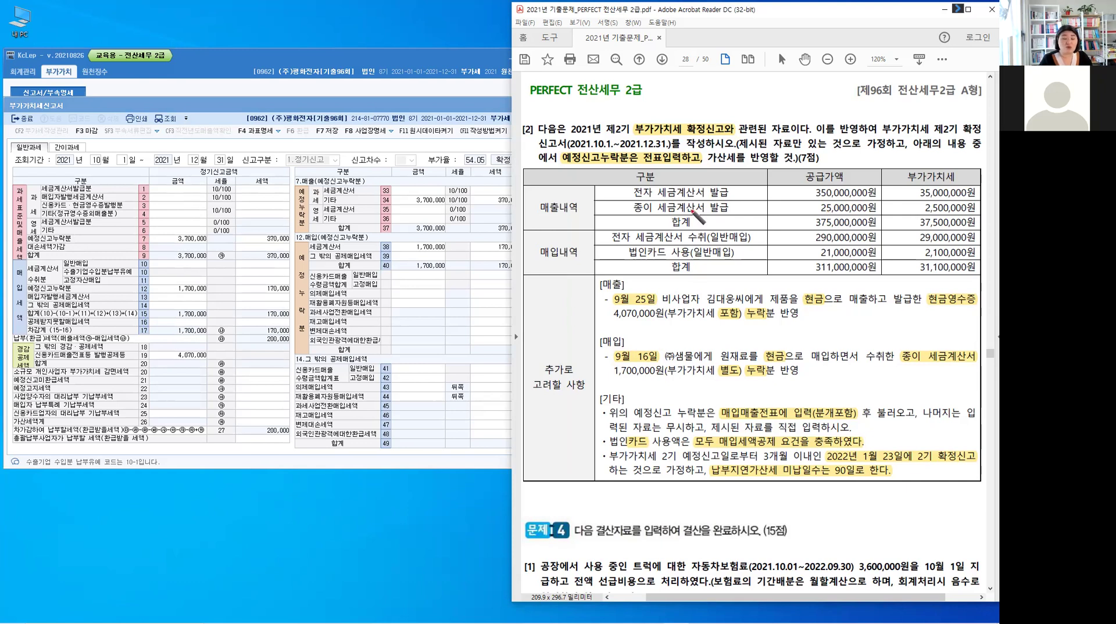
pyautogui.press('alt')
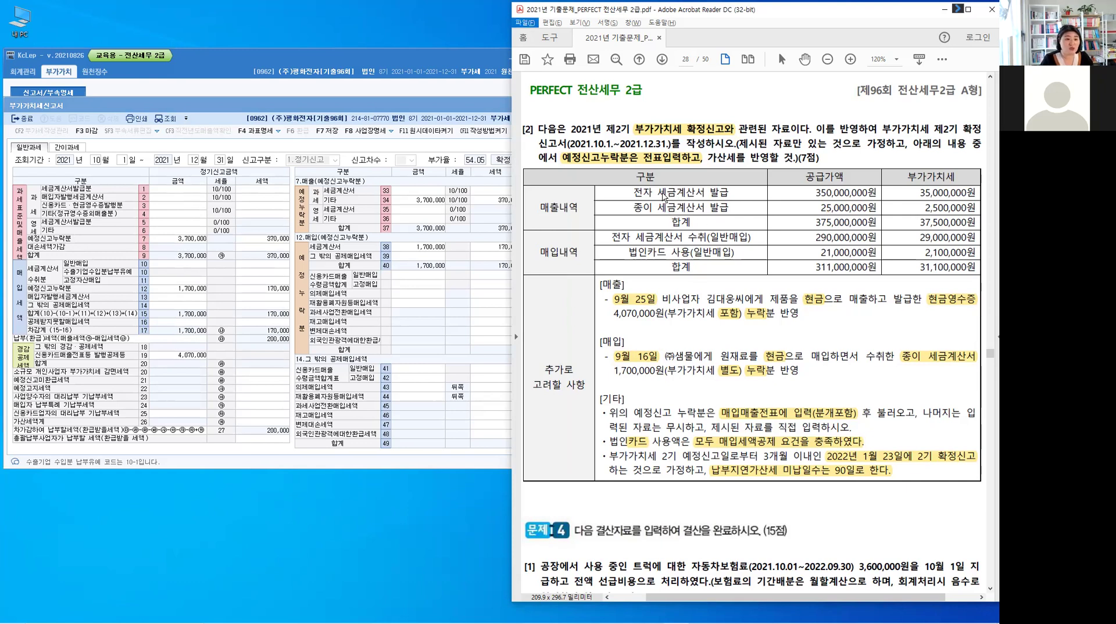
pyautogui.press('alt')
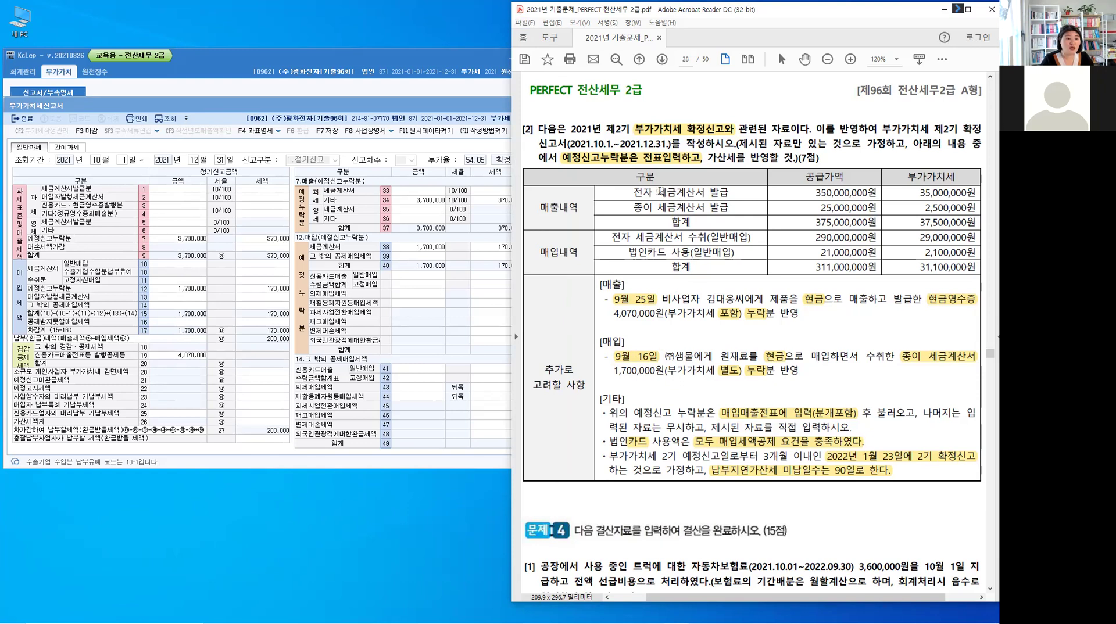
pyautogui.doubleClick(703, 190)
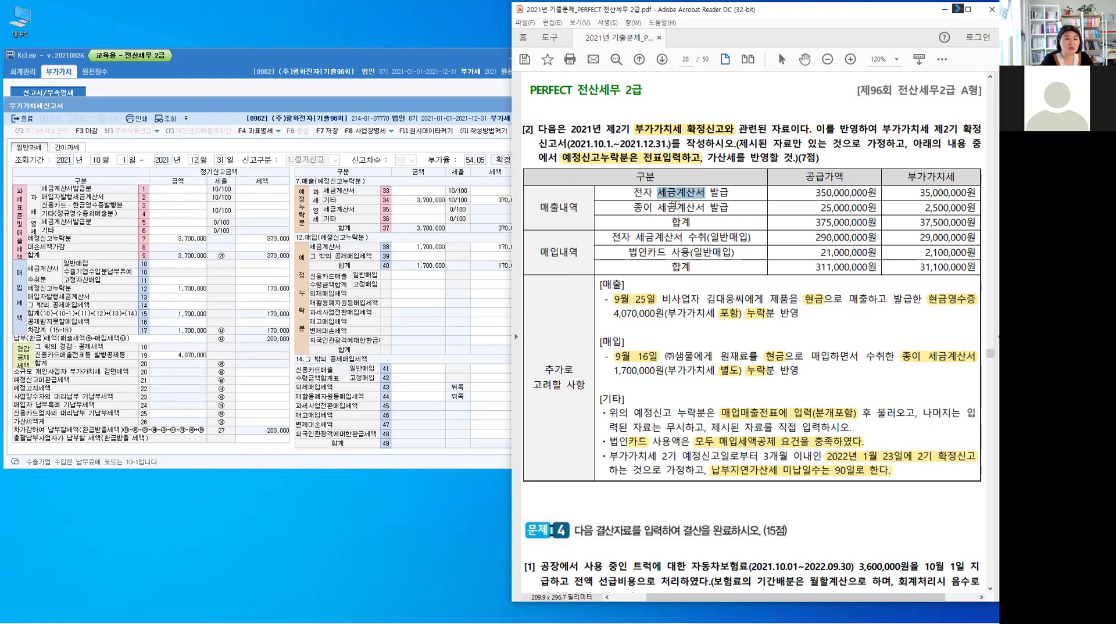
pyautogui.doubleClick(704, 207)
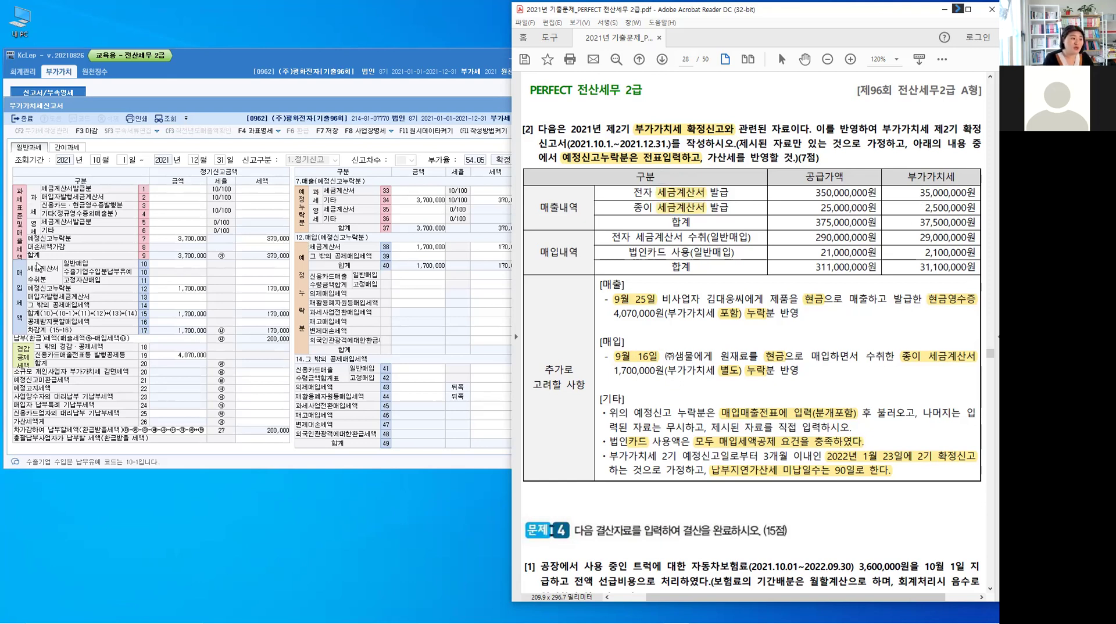
# Handwrite a red (1) beside 합계 in the 매출내역 section of the exam PDF
pyautogui.press('ctrl')
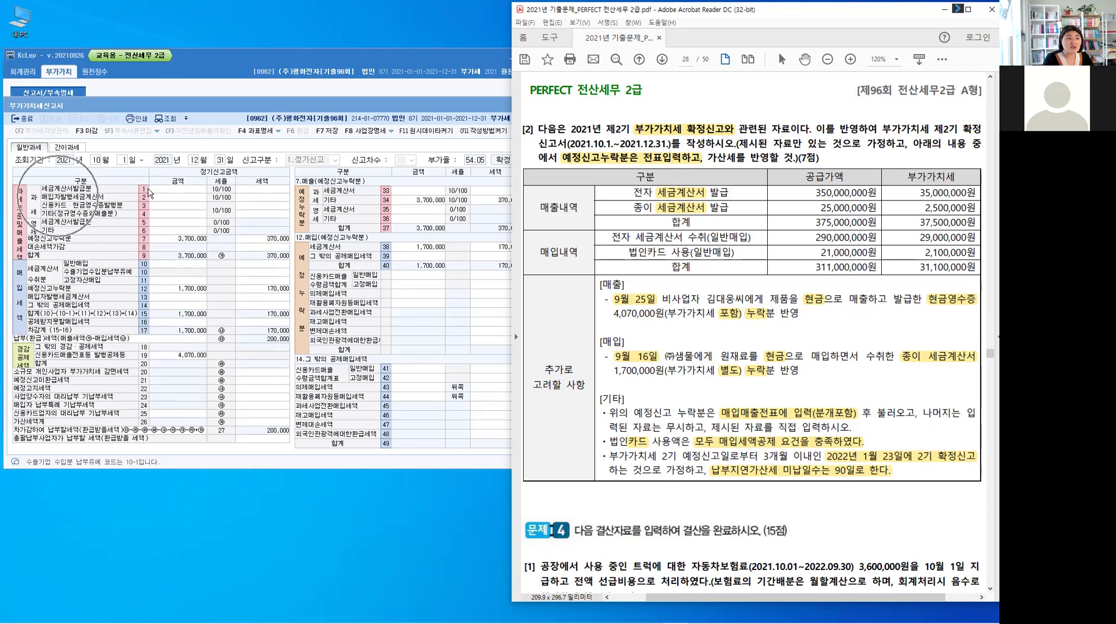
pyautogui.press('ctrl')
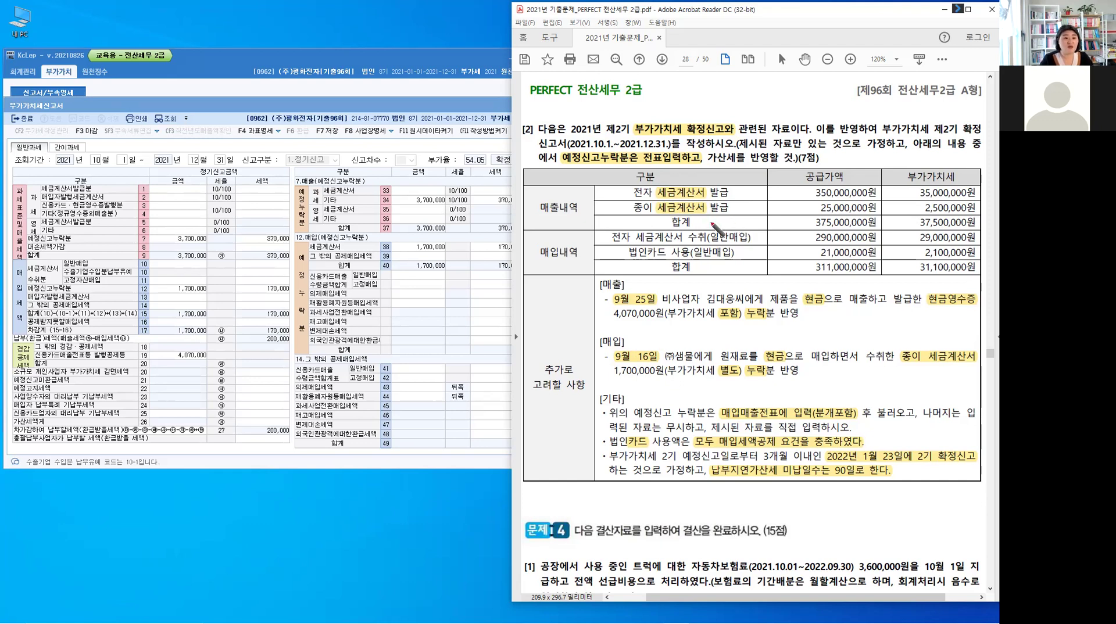
pyautogui.moveTo(704, 217); pyautogui.dragTo(703, 229)
pyautogui.moveTo(708, 219); pyautogui.dragTo(708, 227)
pyautogui.moveTo(712, 218); pyautogui.dragTo(713, 230)
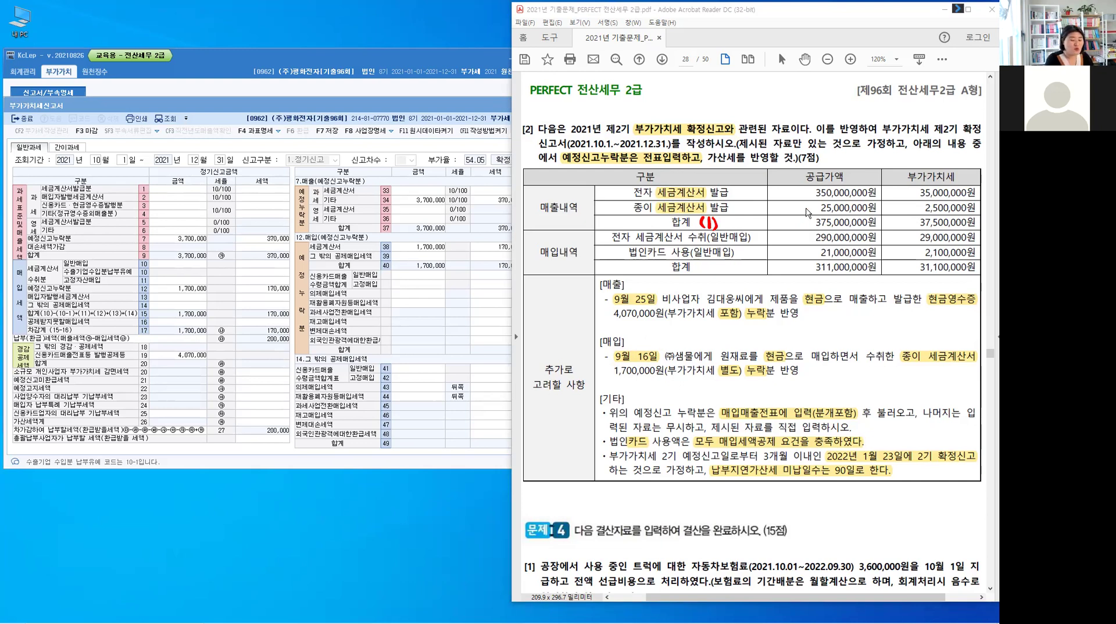
# Enter 375,000,000 as the amount of taxable 세금계산서발급분 in row 1 of the return
pyautogui.click(169, 190)
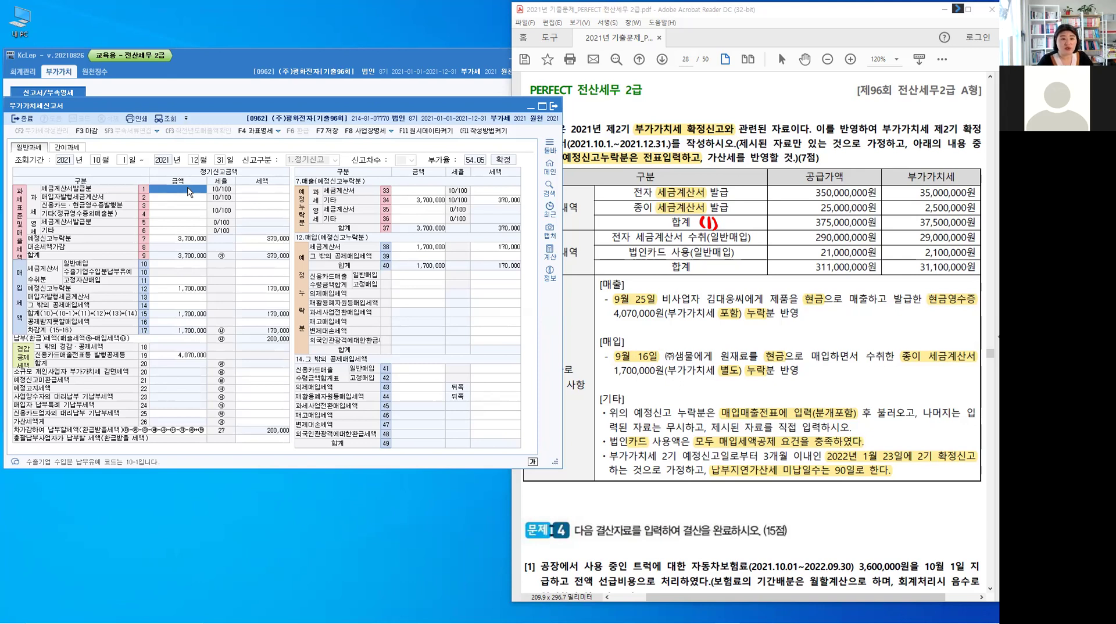
pyautogui.write('375,000,000')
pyautogui.press('Return')
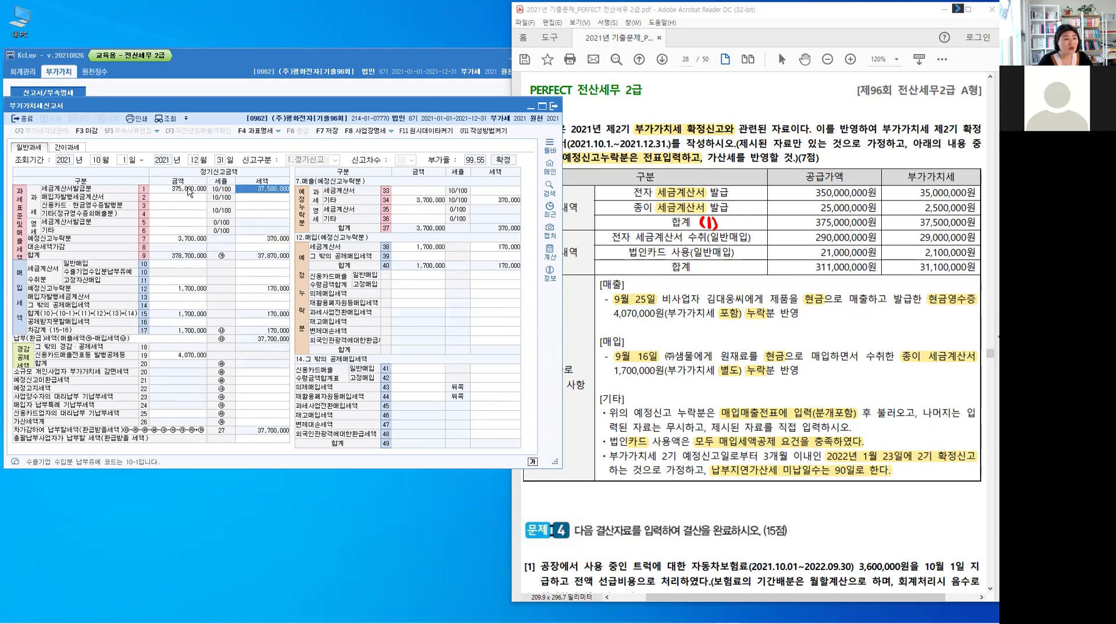
pyautogui.press('Return')
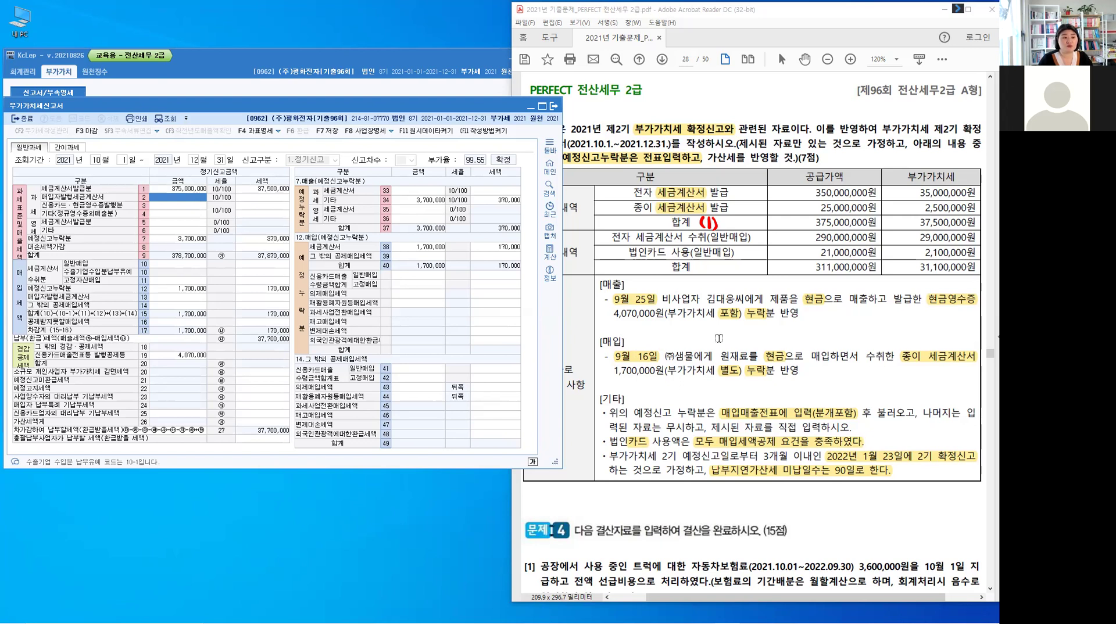
# Handwrite a red (10) beside 전자 세금계산서 수취(일반매입) in the 매입내역 section of the exam PDF
pyautogui.click(686, 304)
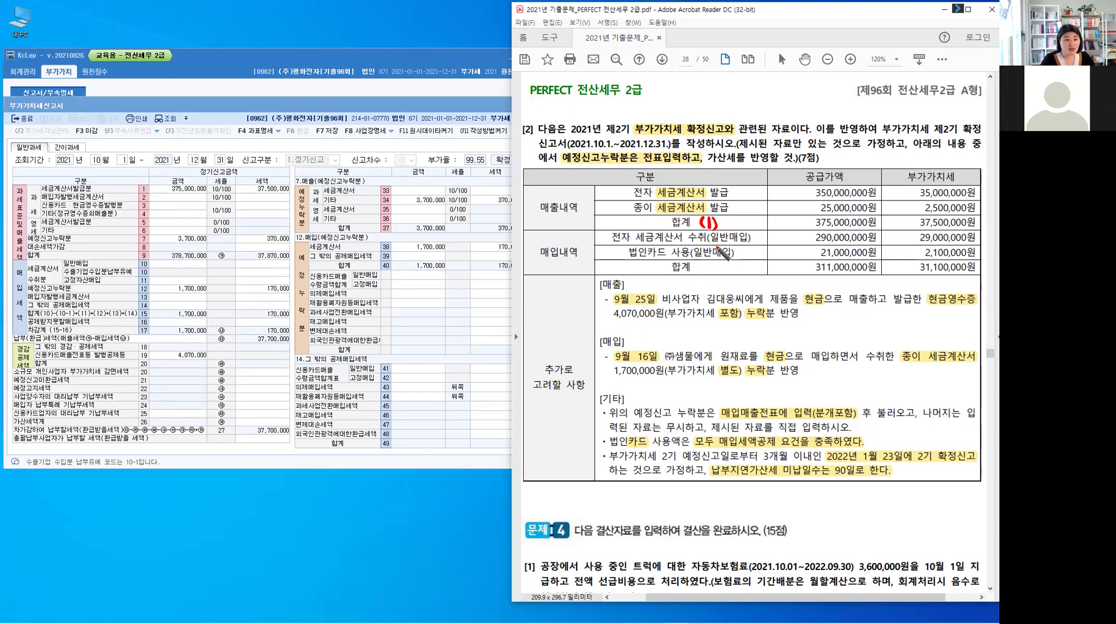
pyautogui.press('alt')
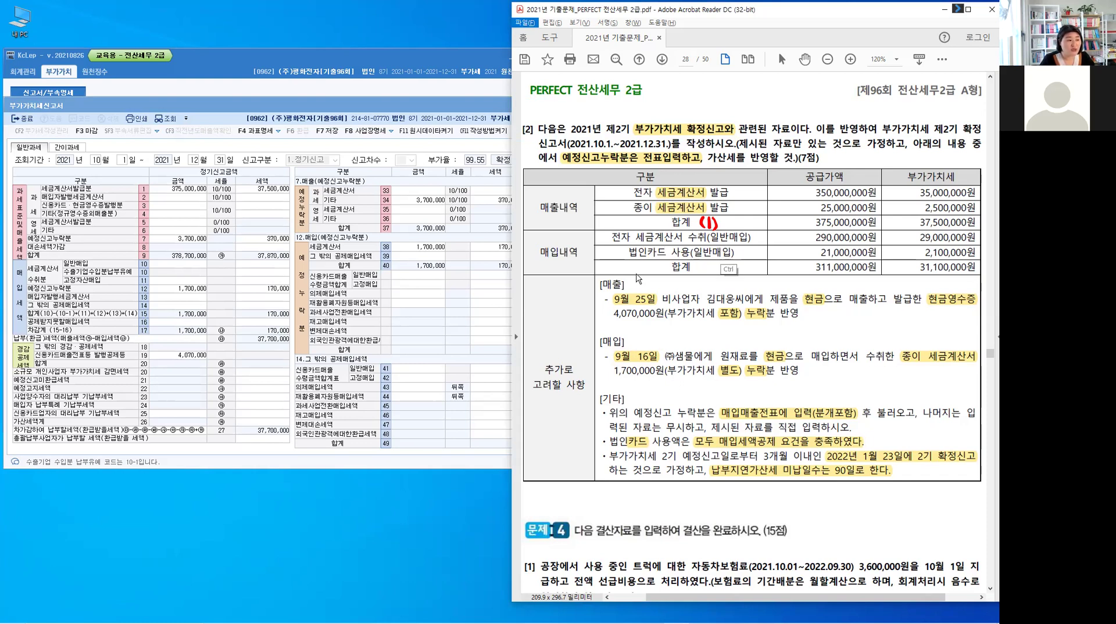
pyautogui.press('ctrl')
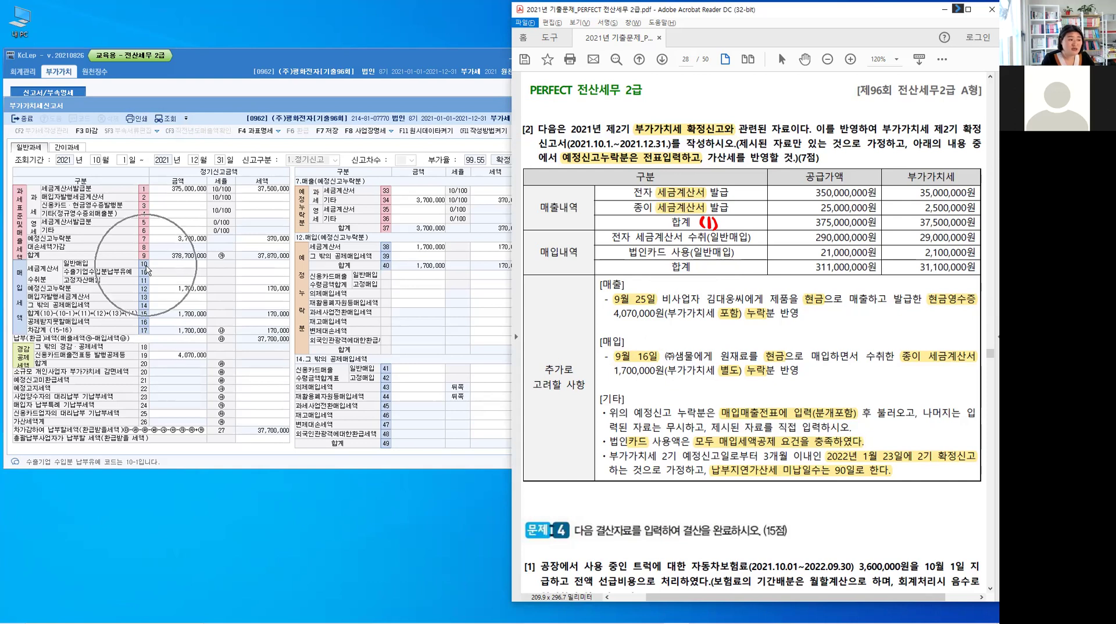
pyautogui.hotkey('ctrl', 'alt', 'g')
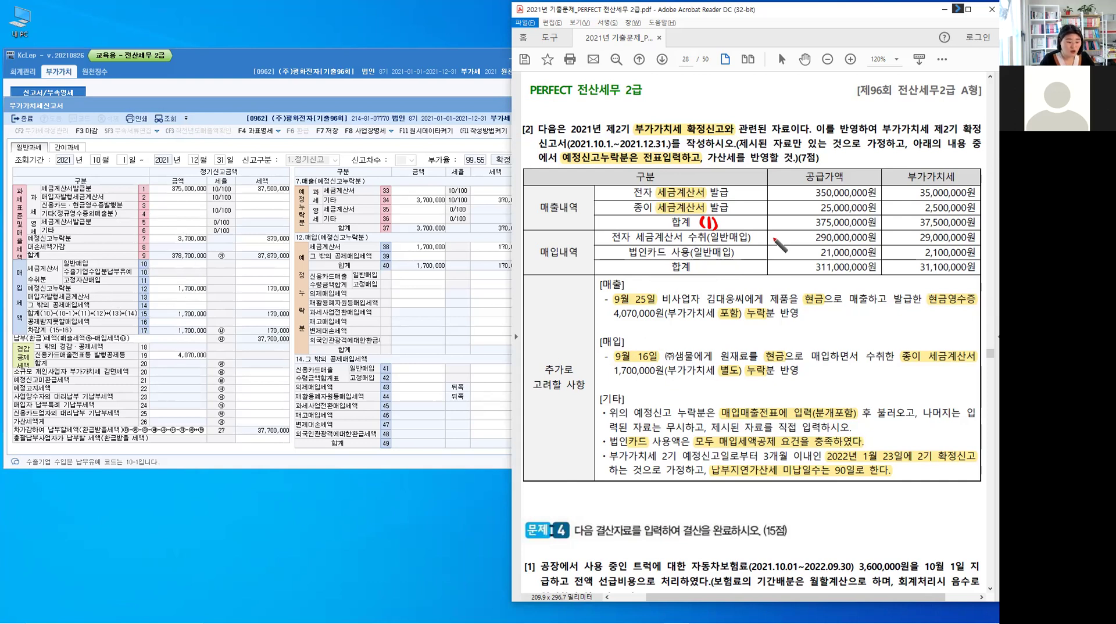
pyautogui.moveTo(759, 232)
pyautogui.mouseDown()
pyautogui.moveTo(769, 244)
pyautogui.moveTo(767, 234)
pyautogui.mouseUp()
pyautogui.moveTo(771, 231); pyautogui.dragTo(772, 243)
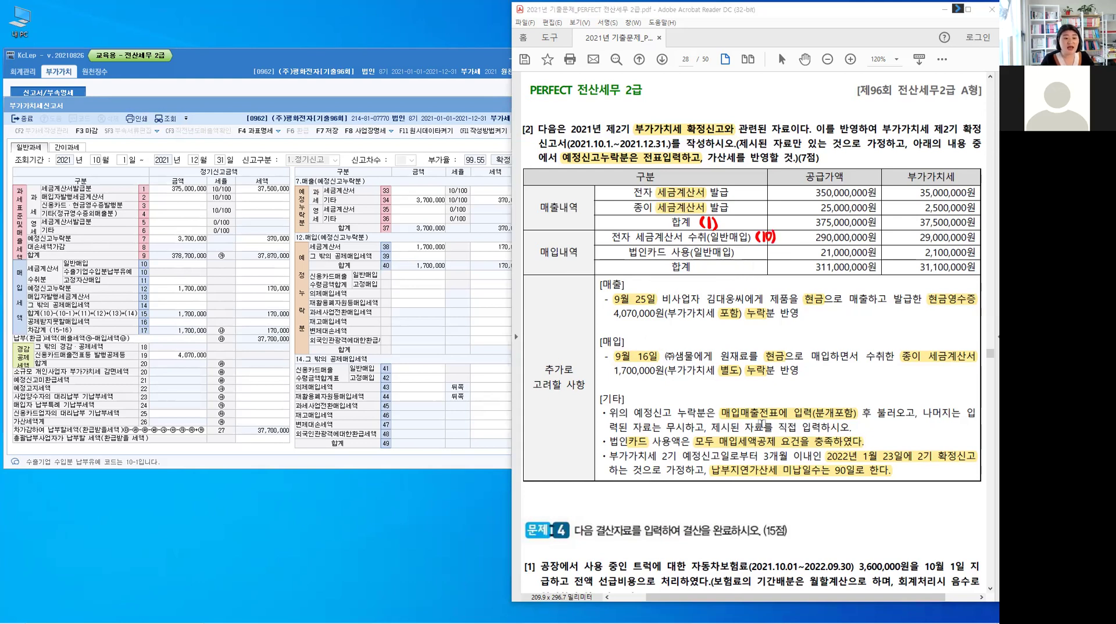
# Display the details of row 14 그 밖의 공제매입세액 and handwrite a red (14)-(41) beside 법인카드 사용(일반매입) in the exam PDF
pyautogui.click(759, 441)
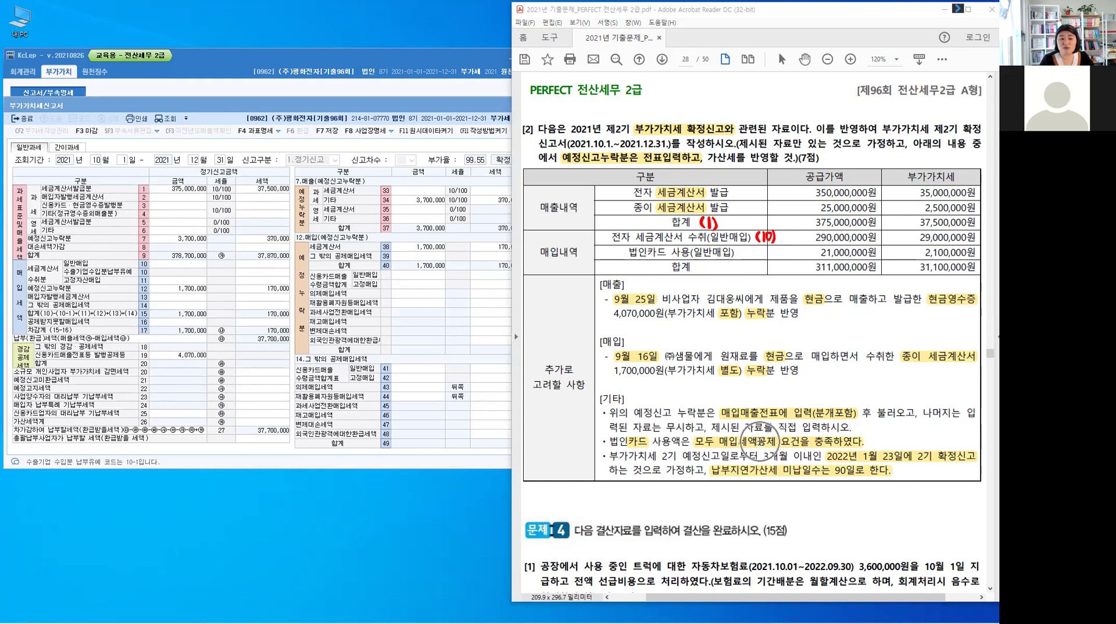
pyautogui.press('ctrl')
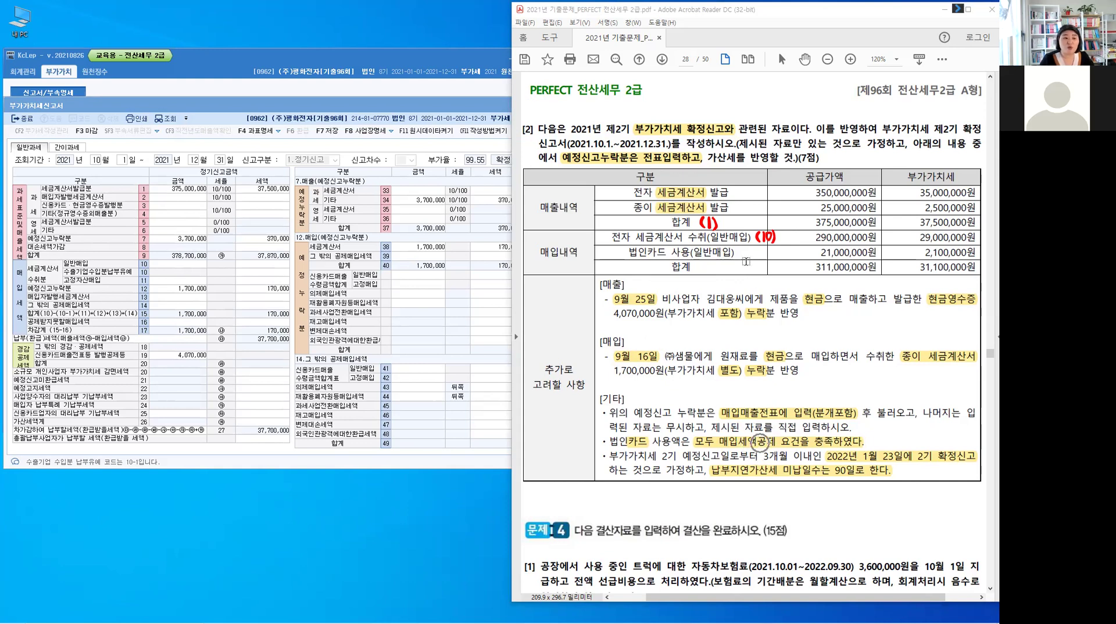
pyautogui.click(174, 304)
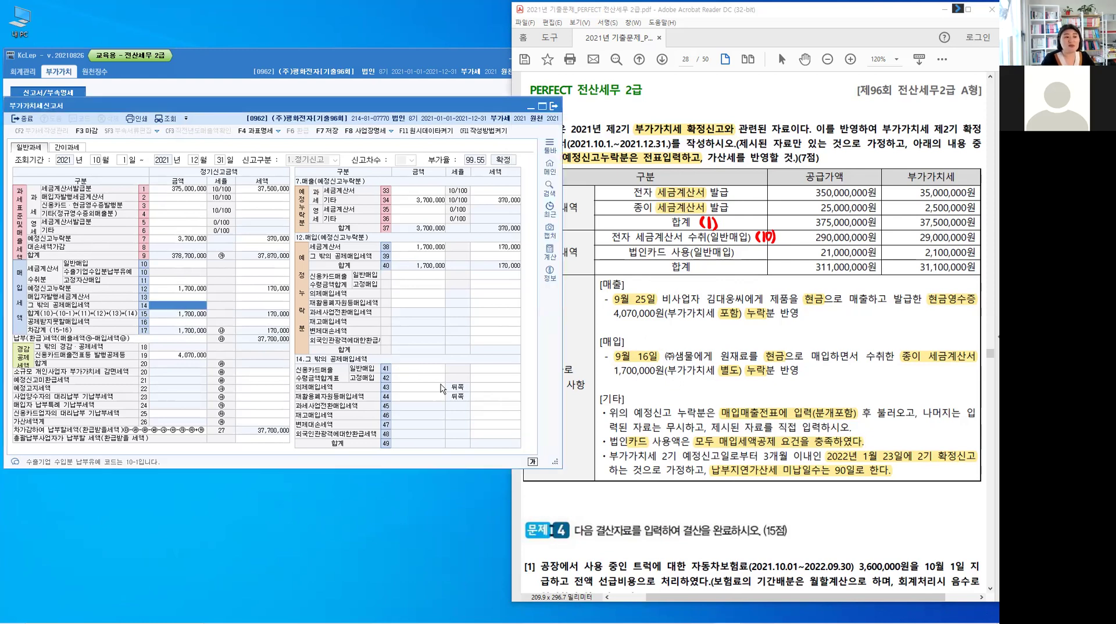
pyautogui.press('Return')
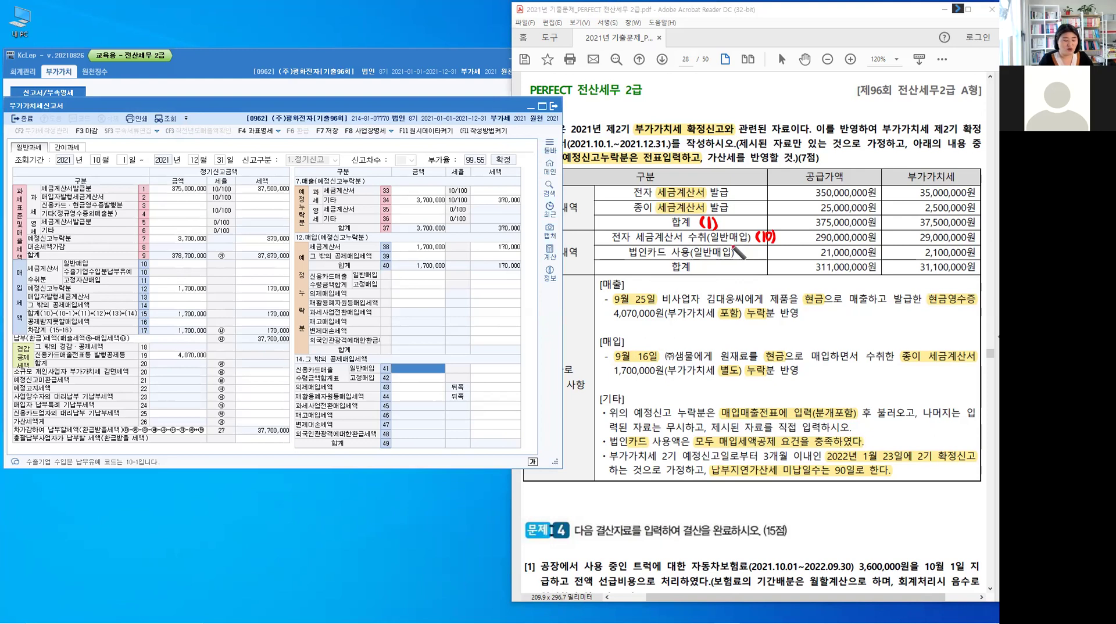
pyautogui.moveTo(741, 249)
pyautogui.mouseDown()
pyautogui.moveTo(737, 258)
pyautogui.moveTo(763, 252)
pyautogui.mouseUp()
pyautogui.moveTo(765, 248); pyautogui.dragTo(783, 258)
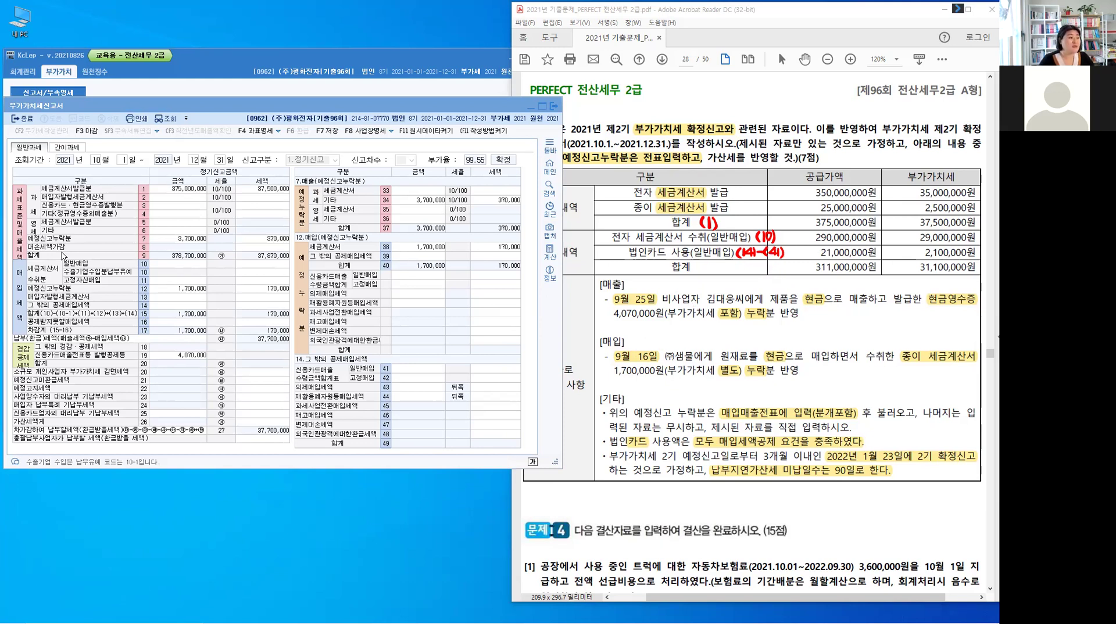
# Enter 290,000,000 as the amount and 29,000,000 as the tax for 세금계산서수취분 일반매입 in row 10
pyautogui.click(180, 267)
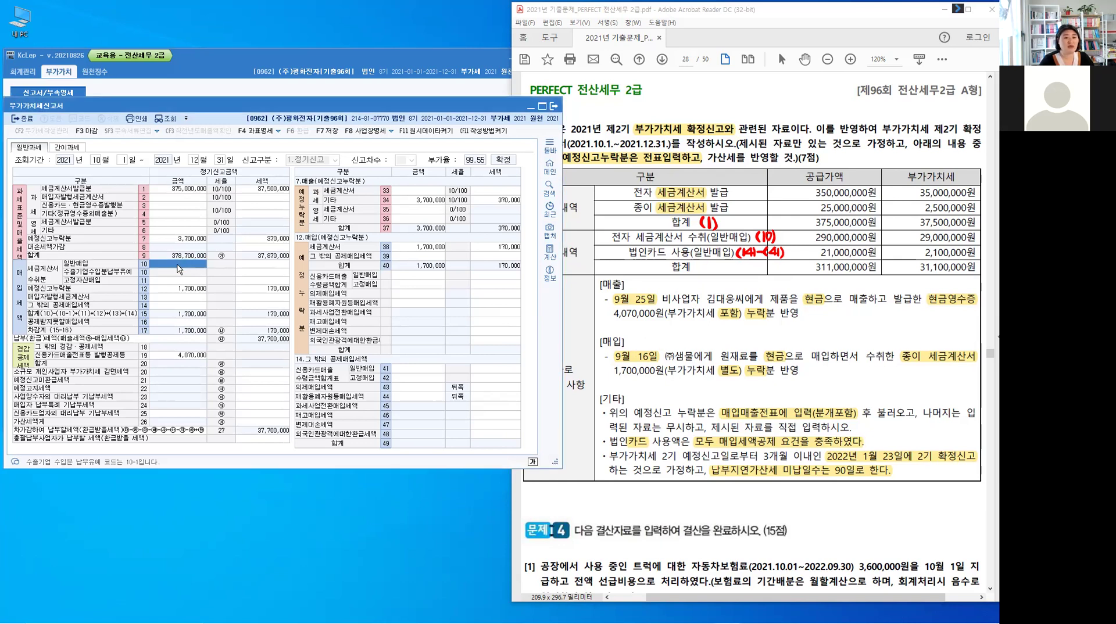
pyautogui.write('29')
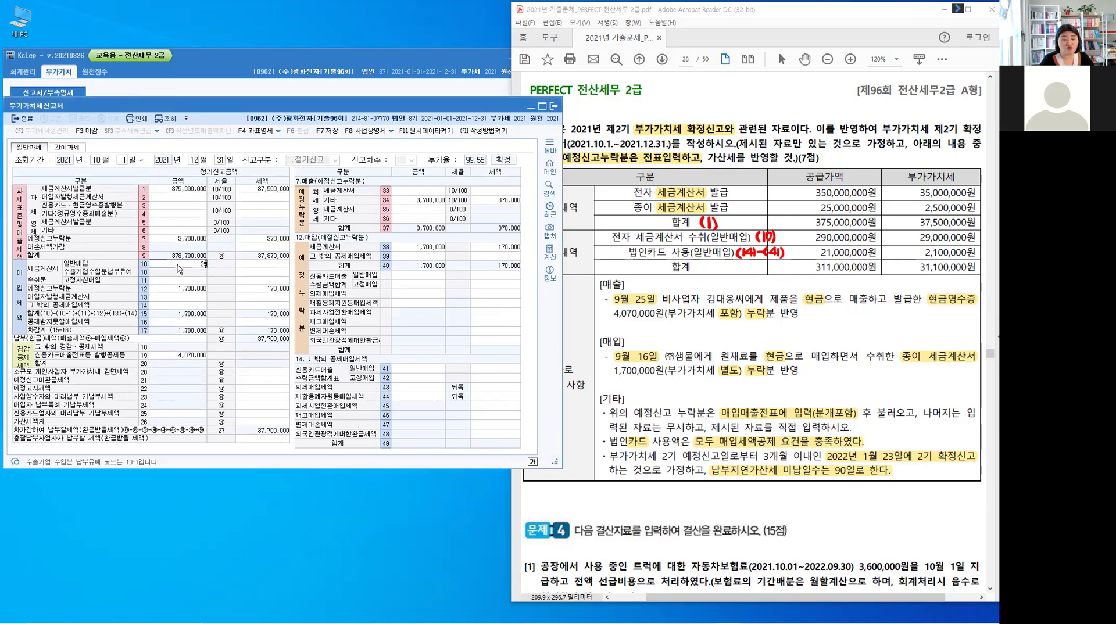
pyautogui.write('0')
pyautogui.press('+')
pyautogui.press('+')
pyautogui.press('Return')
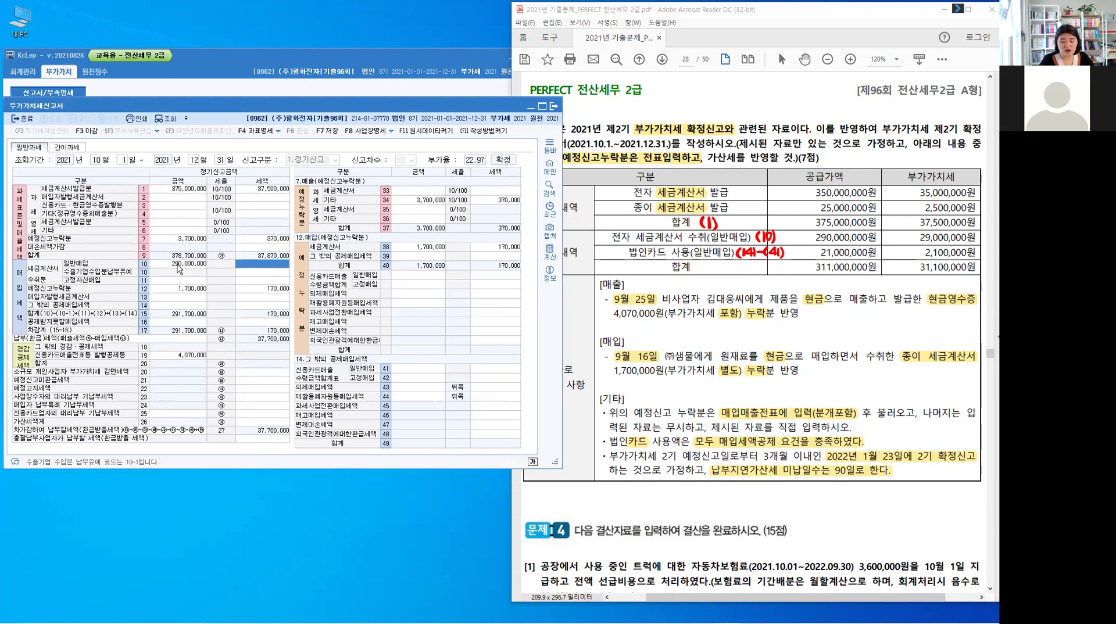
pyautogui.write('29')
pyautogui.press('+')
pyautogui.press('+')
pyautogui.press('Return')
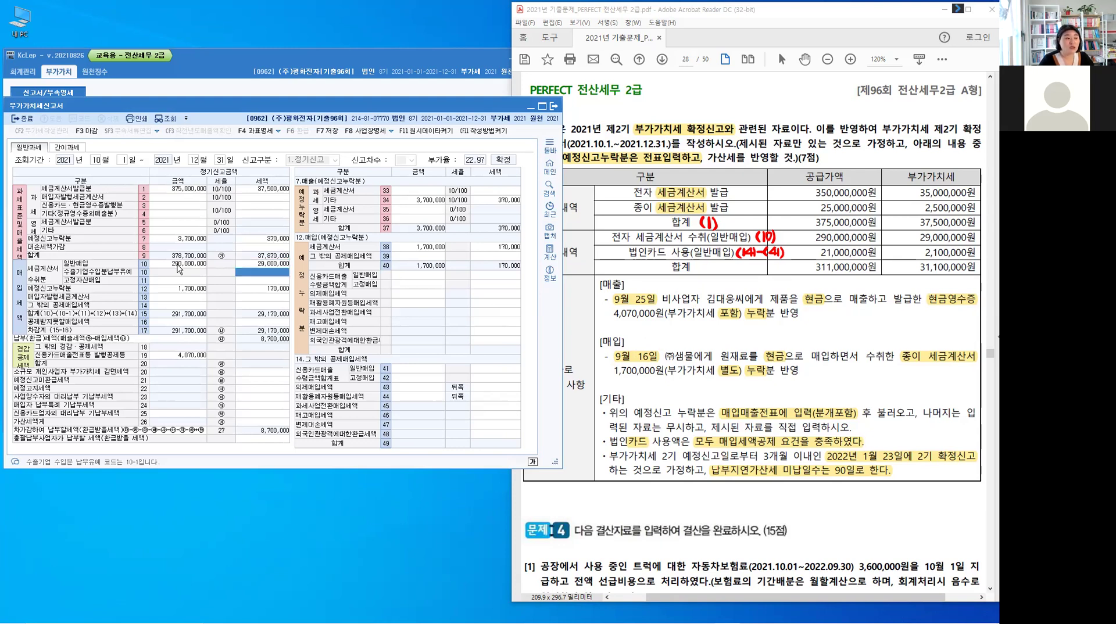
# Enter 21,000,000 and tax 2,100,000 for 신용카드매출수령금액합계표 일반매입 in row 41 of the 그 밖의 공제매입세액 details
pyautogui.click(192, 308)
pyautogui.click(419, 370)
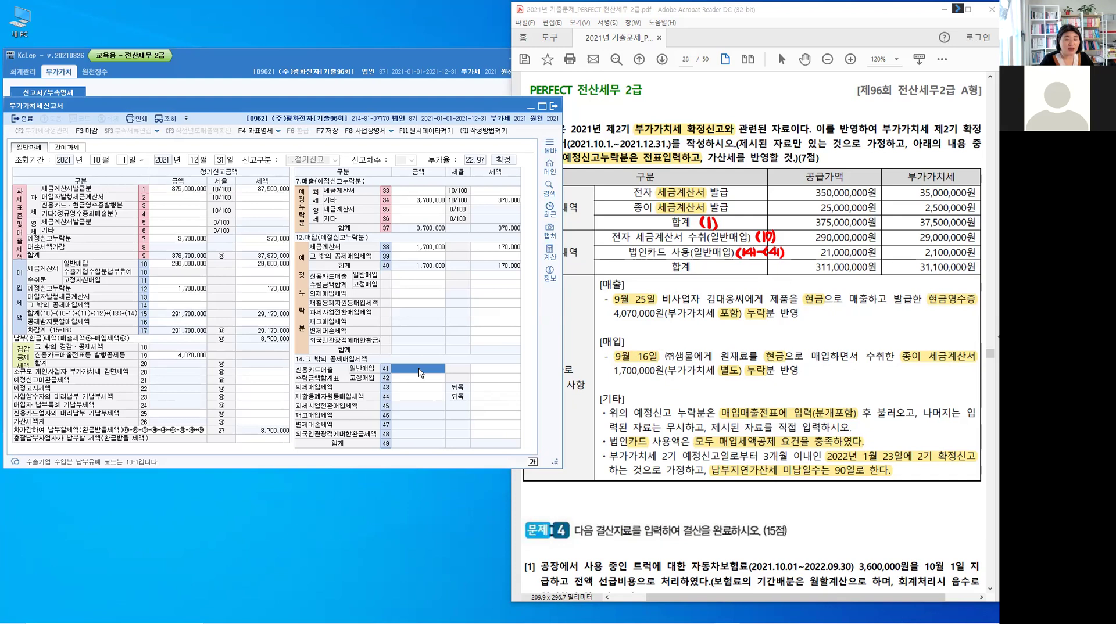
pyautogui.write('21000000')
pyautogui.press('Return')
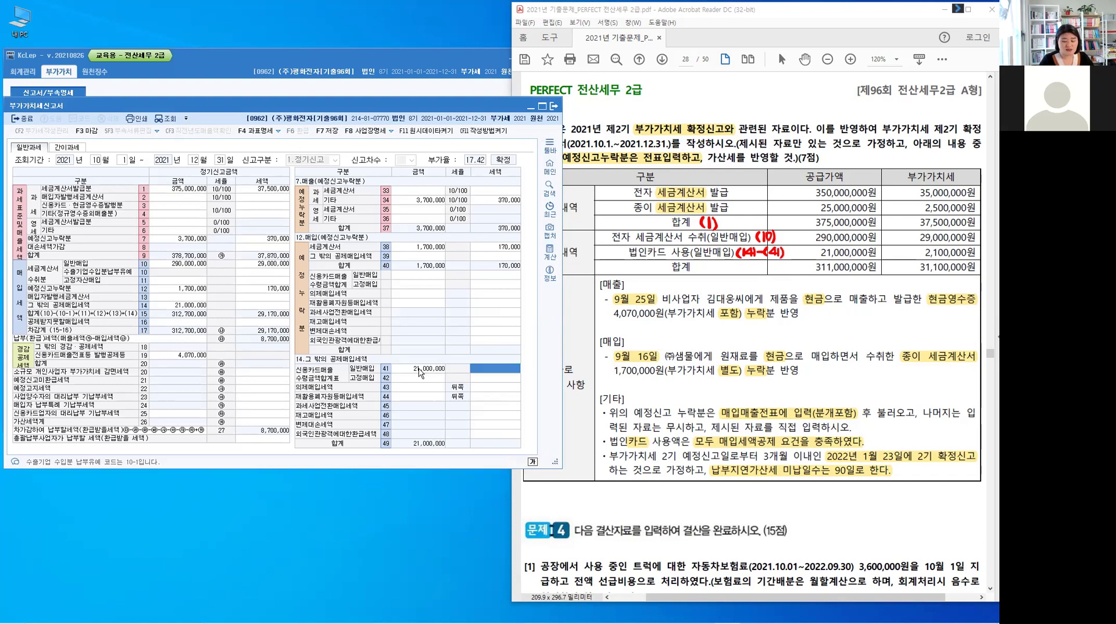
pyautogui.write('2,100,000')
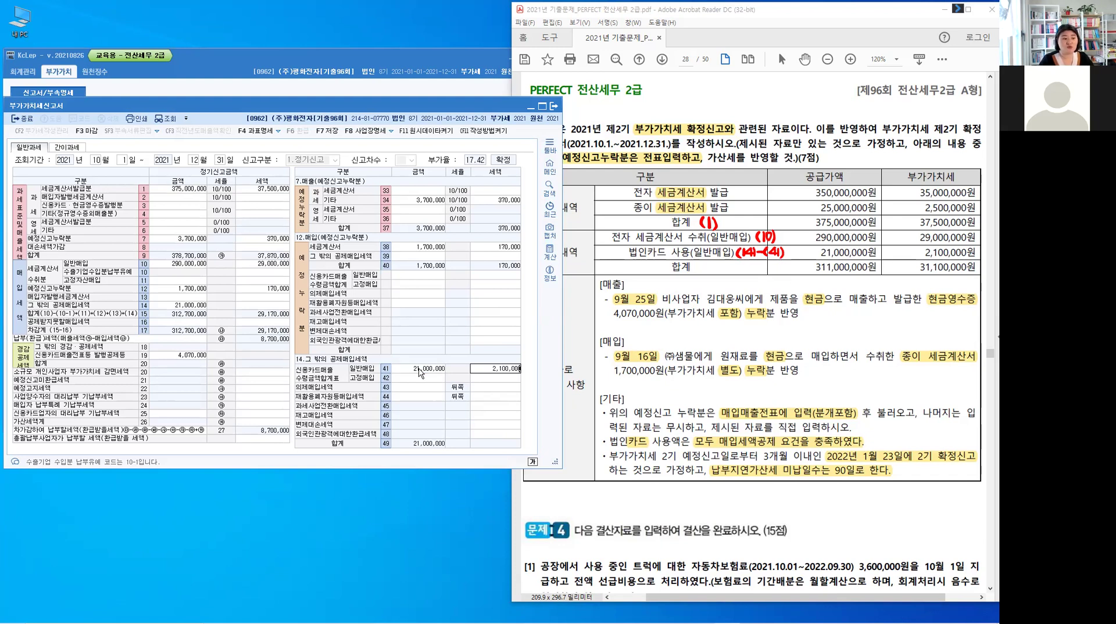
pyautogui.press('Return')
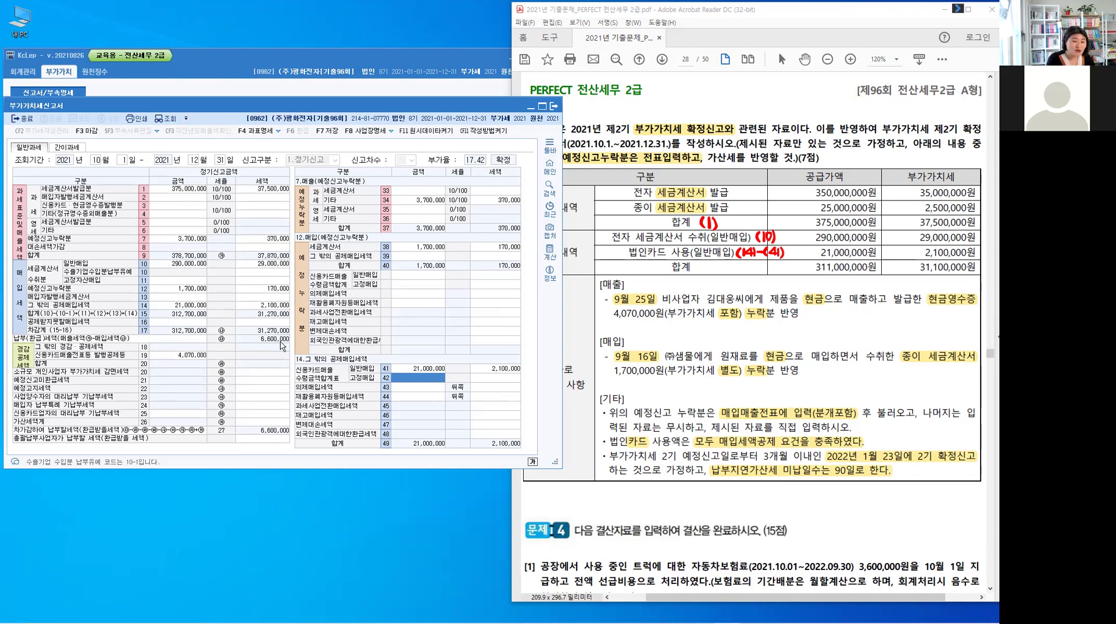
# Clear the red annotations, bracket 종이 and 25,000,000원 in red and underline 발급 in the paper invoice row of the exam PDF
pyautogui.press('Escape')
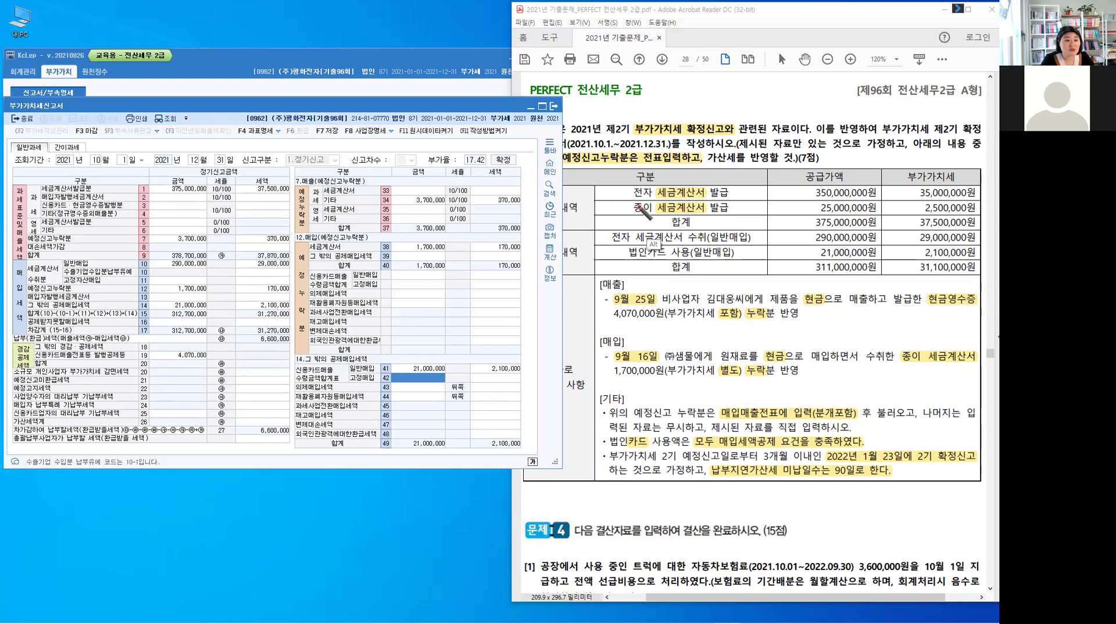
pyautogui.moveTo(631, 202)
pyautogui.mouseDown()
pyautogui.moveTo(630, 213)
pyautogui.moveTo(727, 215)
pyautogui.mouseUp()
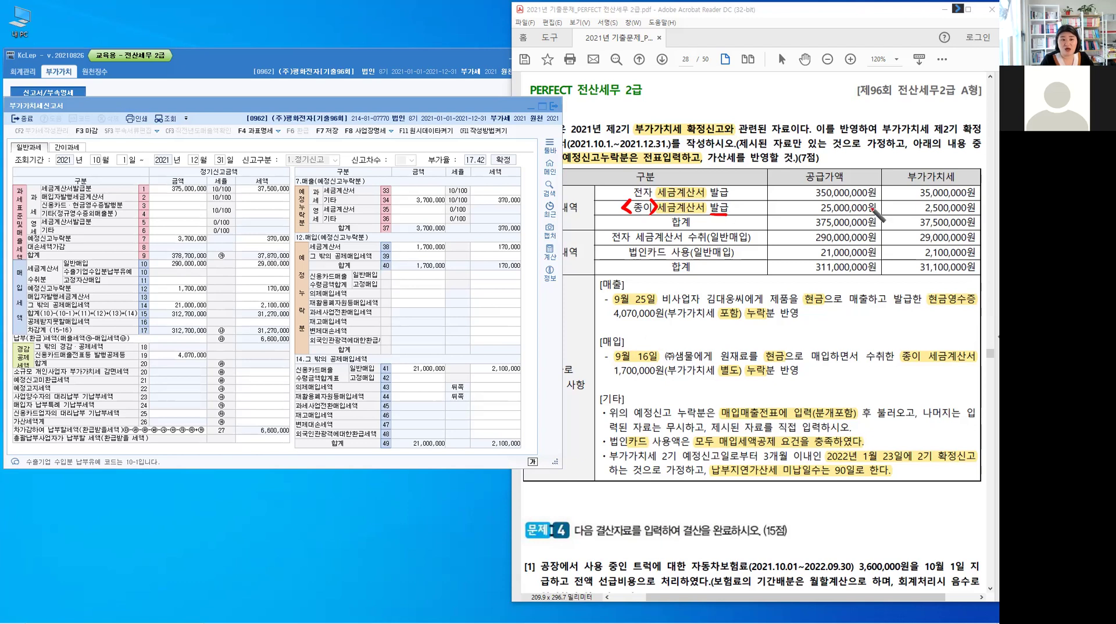
pyautogui.moveTo(810, 210); pyautogui.dragTo(876, 214)
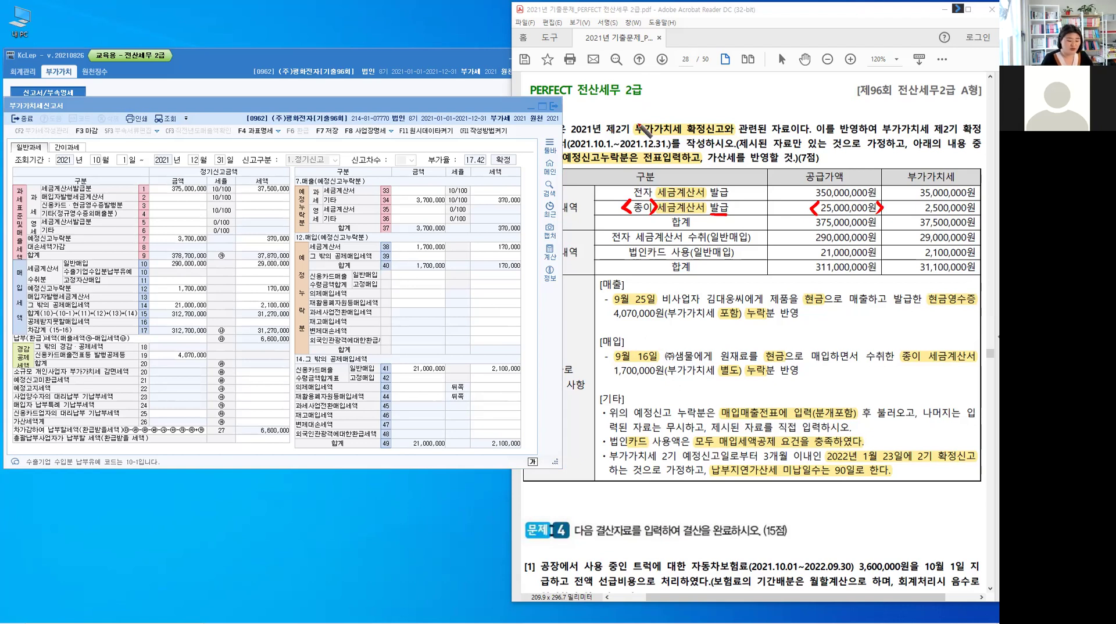
# Display the 가산세명세 for row 26 가산세액계 and select the amount of 세금계산서 미발급 등 in row 64
pyautogui.click(279, 426)
pyautogui.click(278, 422)
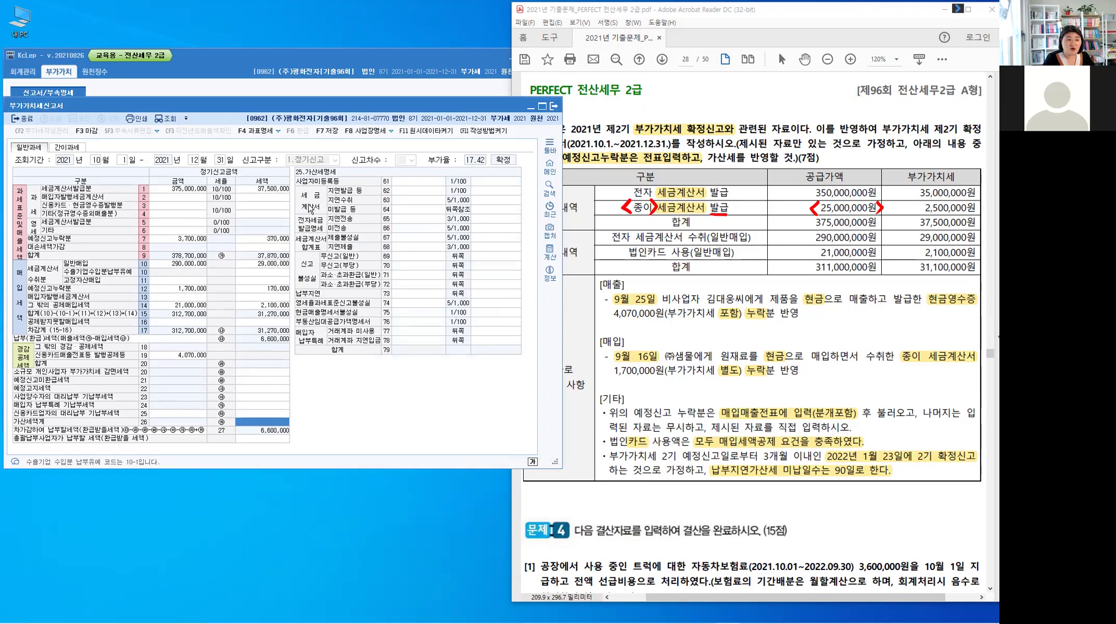
pyautogui.click(412, 209)
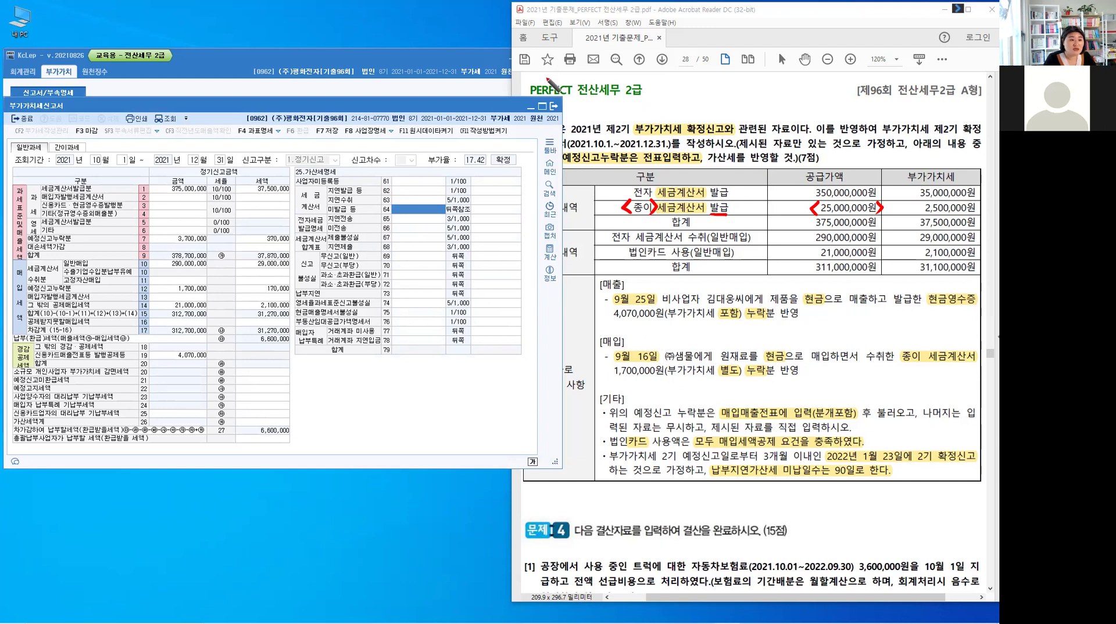
# Handwrite 세금계산서미발급(종이): 25,000,000원 × in red above the heading of the exam page
pyautogui.moveTo(555, 66); pyautogui.dragTo(547, 78)
pyautogui.moveTo(553, 72); pyautogui.dragTo(561, 71)
pyautogui.moveTo(560, 66); pyautogui.dragTo(563, 80)
pyautogui.moveTo(566, 67)
pyautogui.mouseDown()
pyautogui.moveTo(585, 82)
pyautogui.moveTo(630, 69)
pyautogui.moveTo(648, 82)
pyautogui.moveTo(639, 68)
pyautogui.moveTo(668, 90)
pyautogui.moveTo(660, 69)
pyautogui.moveTo(657, 91)
pyautogui.moveTo(662, 70)
pyautogui.moveTo(658, 84)
pyautogui.moveTo(674, 75)
pyautogui.moveTo(666, 70)
pyautogui.moveTo(686, 80)
pyautogui.moveTo(721, 73)
pyautogui.mouseUp()
pyautogui.click(694, 75)
pyautogui.click(698, 74)
pyautogui.moveTo(724, 60); pyautogui.dragTo(731, 60)
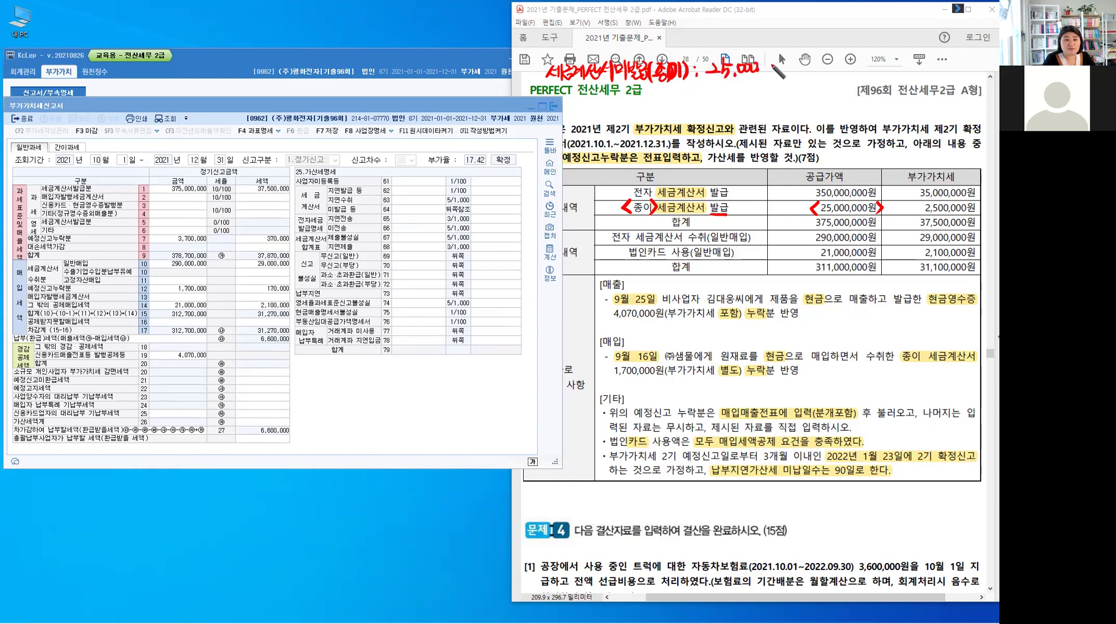
pyautogui.moveTo(772, 67); pyautogui.dragTo(793, 73)
pyautogui.moveTo(793, 72); pyautogui.dragTo(800, 58)
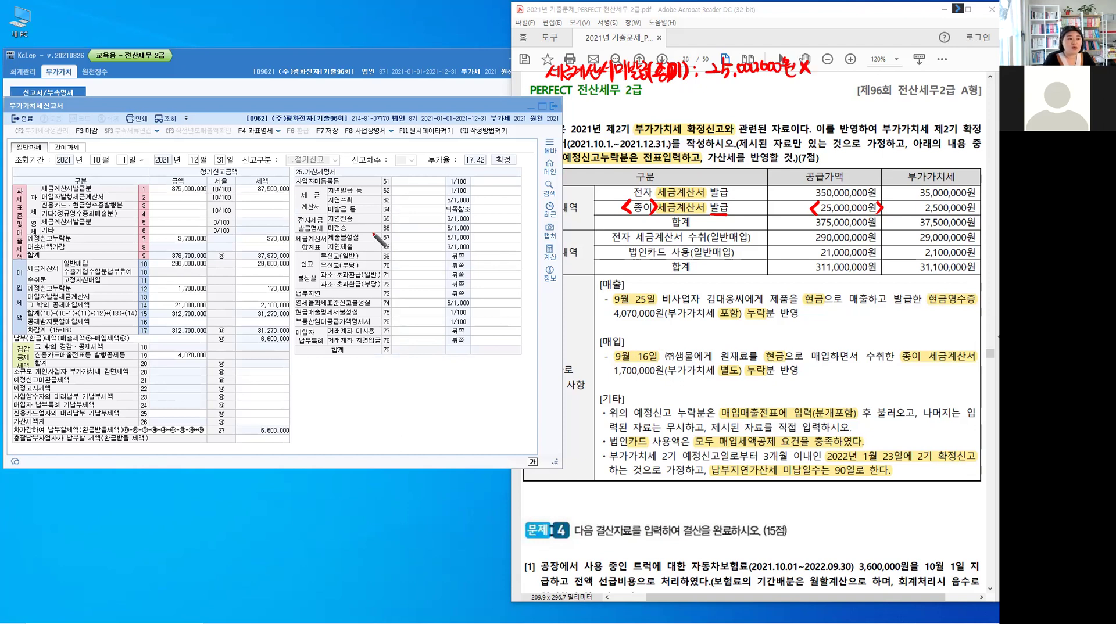
# Read the 작성방법 help for row 64 세금계산서 미발급 등 to check the penalty rates, and close it
pyautogui.press('alt')
pyautogui.click(423, 209)
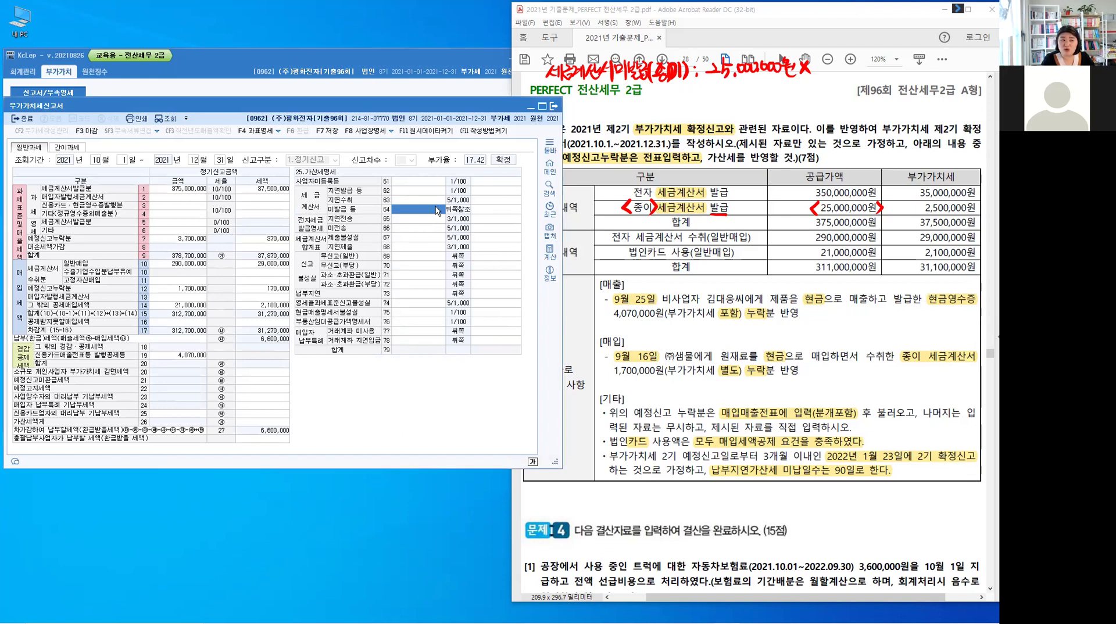
pyautogui.click(493, 135)
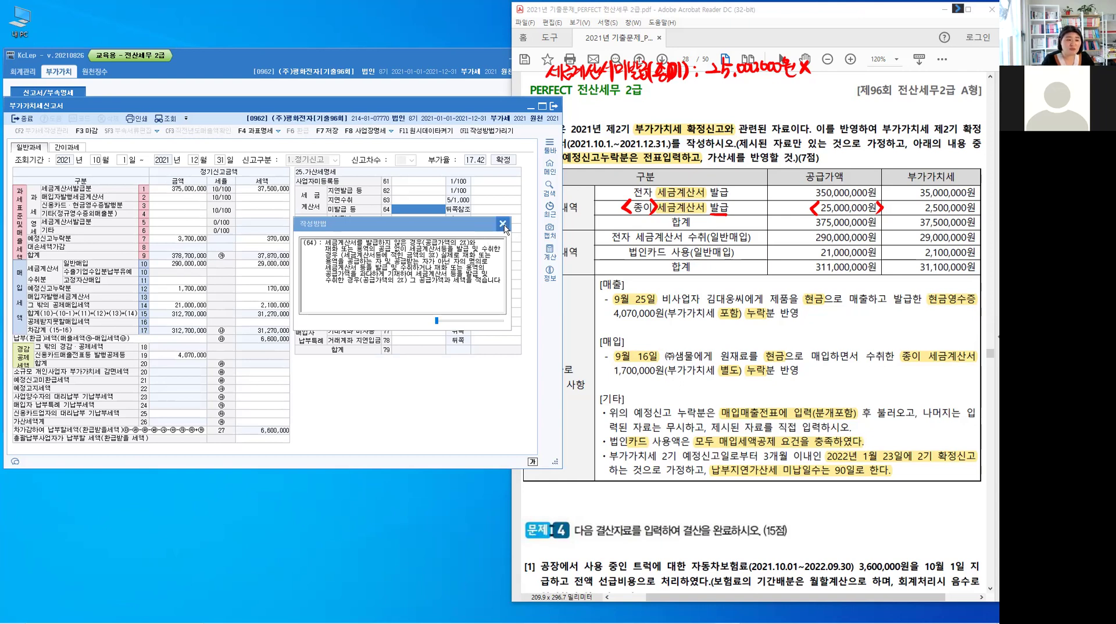
pyautogui.click(488, 132)
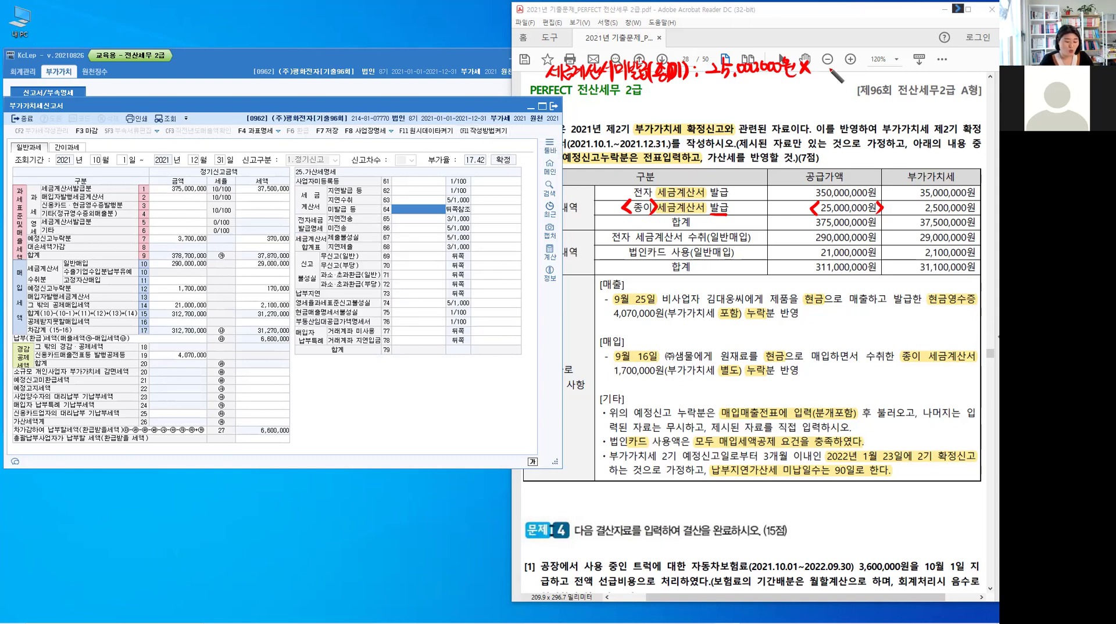
# Complete the handwritten 미발급 penalty calculation with 1% = 250,000원
pyautogui.moveTo(815, 61); pyautogui.dragTo(815, 77)
pyautogui.moveTo(829, 58)
pyautogui.mouseDown()
pyautogui.moveTo(822, 76)
pyautogui.moveTo(822, 62)
pyautogui.moveTo(846, 66)
pyautogui.mouseUp()
pyautogui.moveTo(836, 72); pyautogui.dragTo(846, 72)
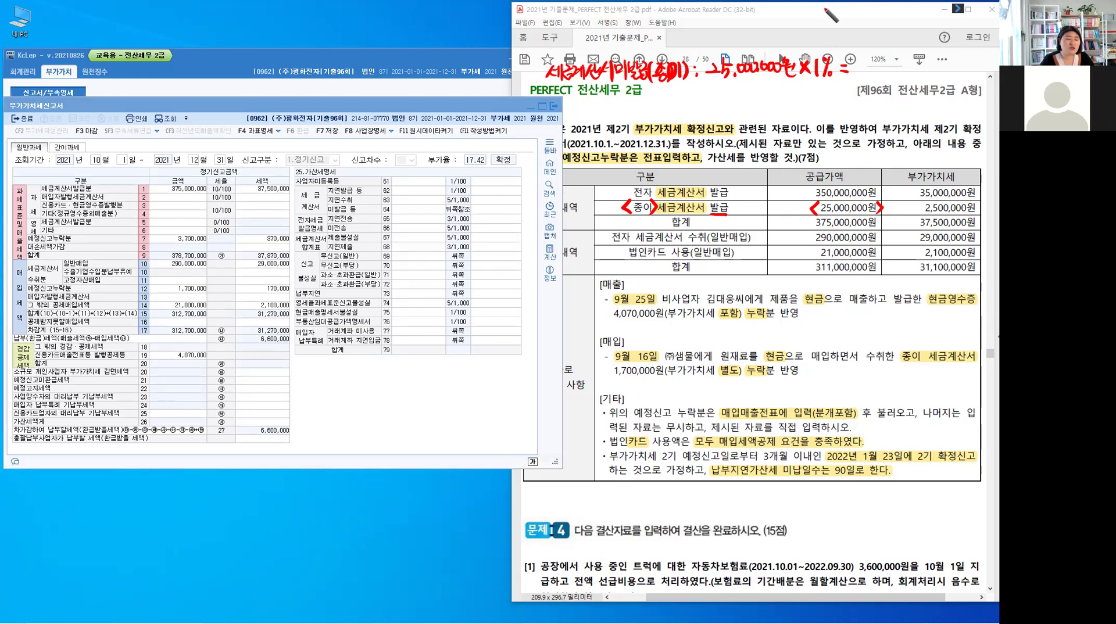
pyautogui.moveTo(867, 64); pyautogui.dragTo(905, 69)
pyautogui.click(893, 75)
pyautogui.moveTo(912, 69); pyautogui.dragTo(921, 63)
pyautogui.moveTo(917, 71); pyautogui.dragTo(926, 70)
pyautogui.moveTo(928, 62); pyautogui.dragTo(928, 75)
pyautogui.moveTo(919, 74); pyautogui.dragTo(930, 79)
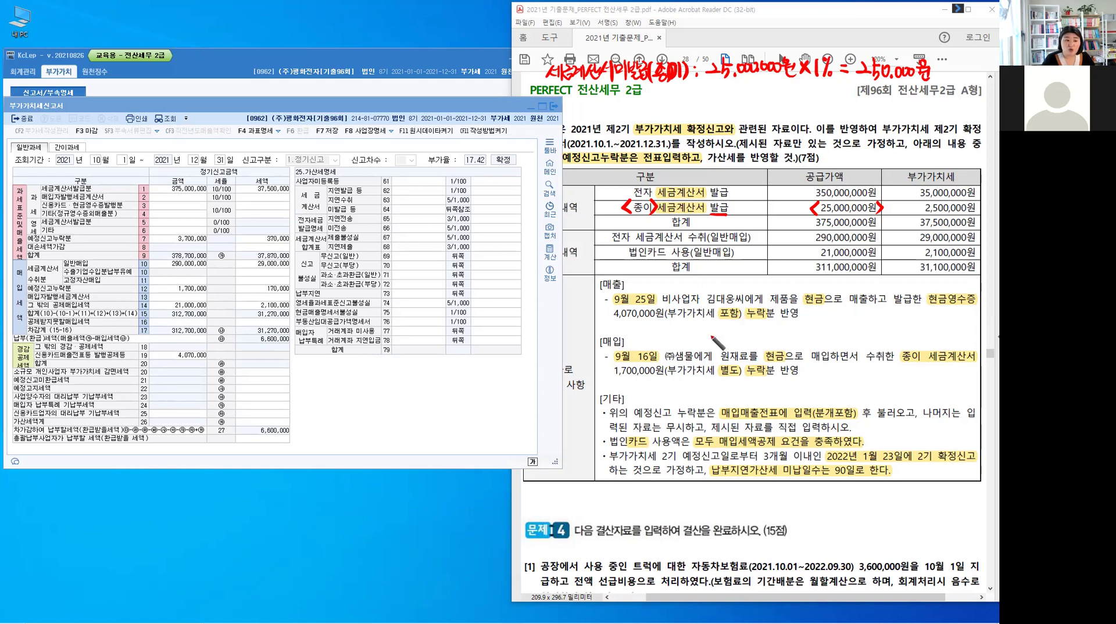
# Handwrite 매출세액 in red in the blank space below the [매출] item of the exam PDF
pyautogui.moveTo(632, 327); pyautogui.dragTo(646, 340)
pyautogui.moveTo(650, 327); pyautogui.dragTo(658, 333)
pyautogui.moveTo(650, 334); pyautogui.dragTo(659, 332)
pyautogui.moveTo(655, 334); pyautogui.dragTo(661, 336)
pyautogui.moveTo(663, 330); pyautogui.dragTo(669, 337)
pyautogui.moveTo(672, 325)
pyautogui.mouseDown()
pyautogui.moveTo(672, 339)
pyautogui.moveTo(677, 327)
pyautogui.mouseUp()
pyautogui.moveTo(681, 326); pyautogui.dragTo(681, 335)
pyautogui.moveTo(685, 325); pyautogui.dragTo(684, 341)
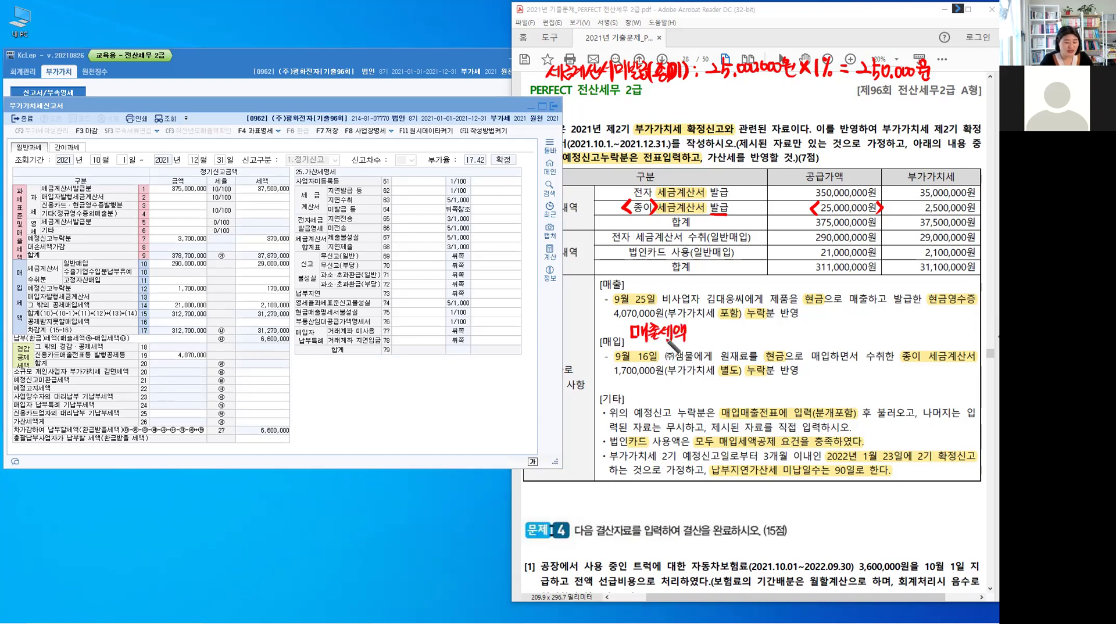
# Display the 예정신고누락분 details of row 7 and check the omitted sales tax in row 34 기타
pyautogui.press('alt')
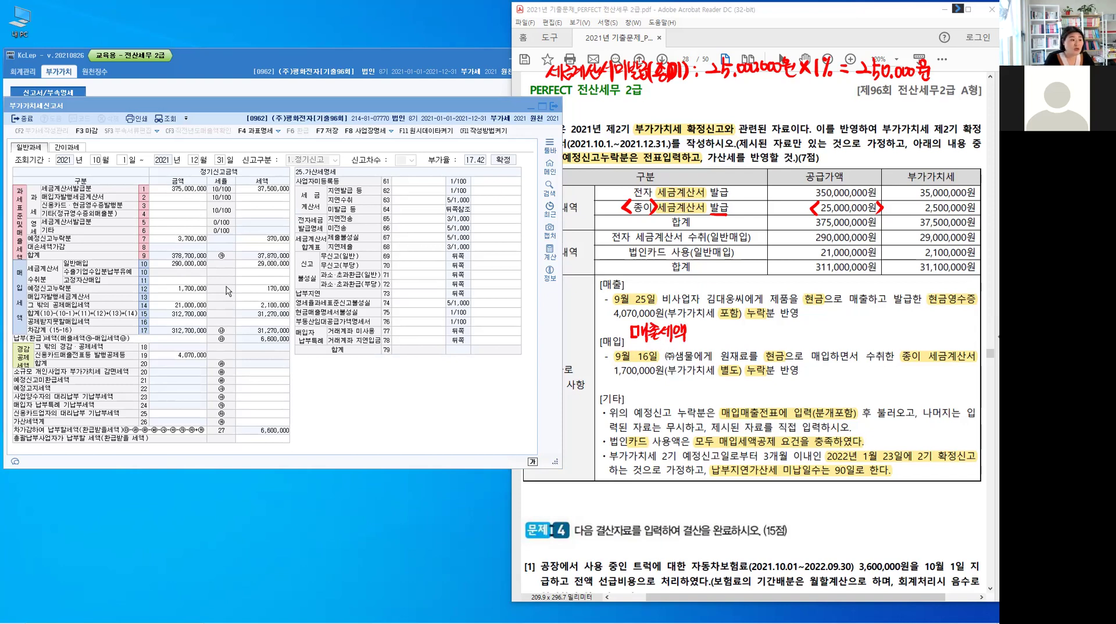
pyautogui.click(187, 243)
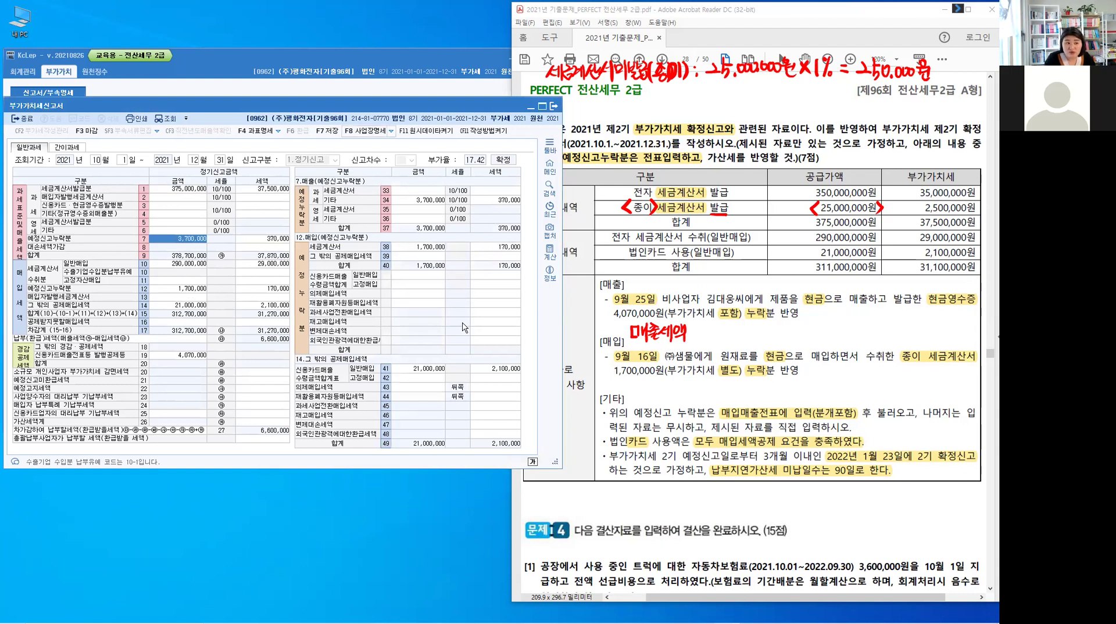
pyautogui.click(497, 204)
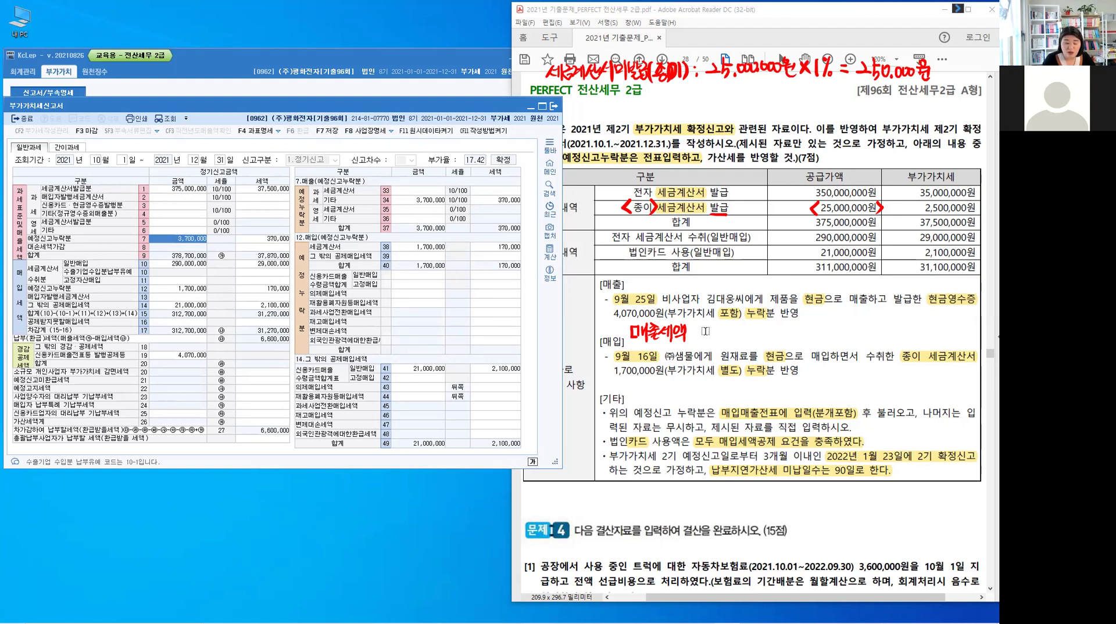
pyautogui.press('alt')
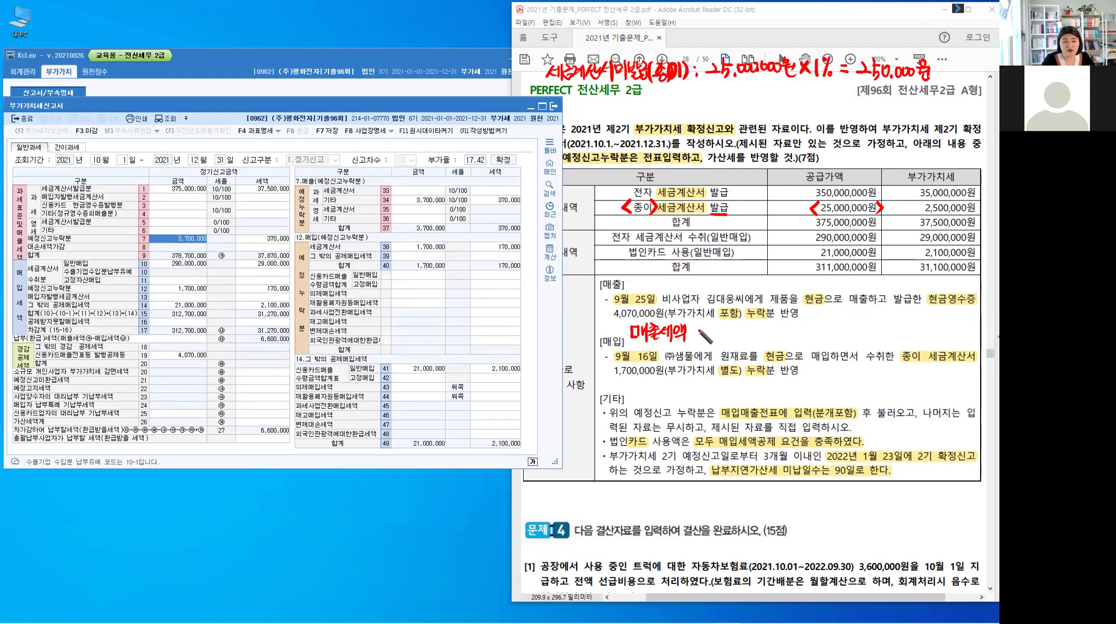
# Complete the handwritten calculation as 매출세액 370,000원 − 매입세액 170,000원 = 200,000원 and label the result 미납세액
pyautogui.moveTo(692, 327)
pyautogui.mouseDown()
pyautogui.moveTo(693, 340)
pyautogui.moveTo(801, 333)
pyautogui.moveTo(796, 344)
pyautogui.moveTo(829, 331)
pyautogui.moveTo(828, 344)
pyautogui.mouseUp()
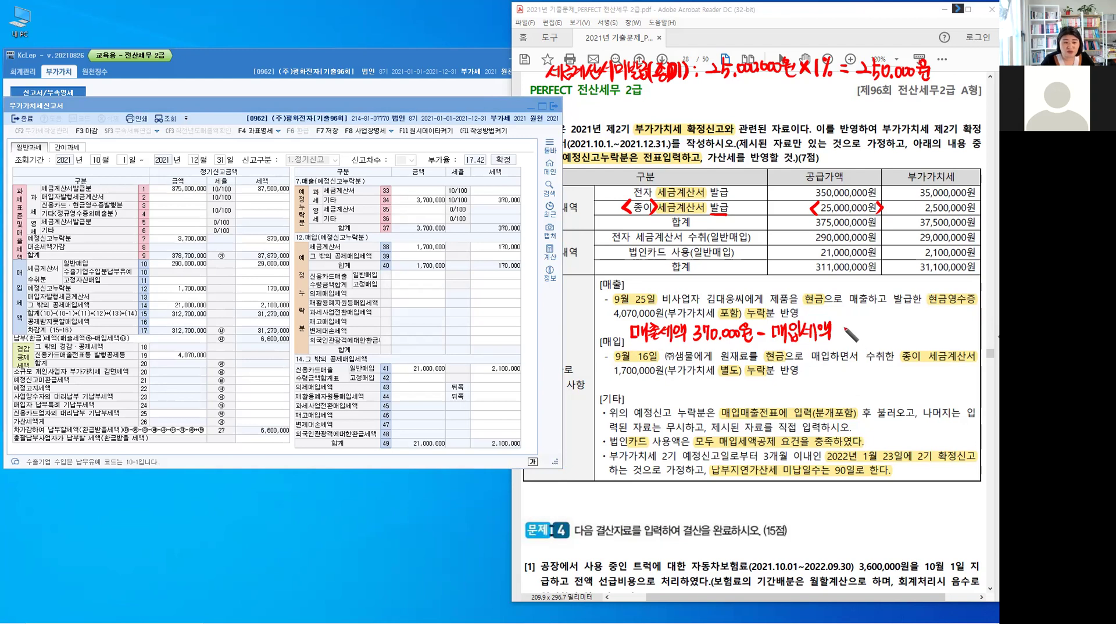
pyautogui.moveTo(842, 323); pyautogui.dragTo(842, 332)
pyautogui.moveTo(847, 323); pyautogui.dragTo(916, 338)
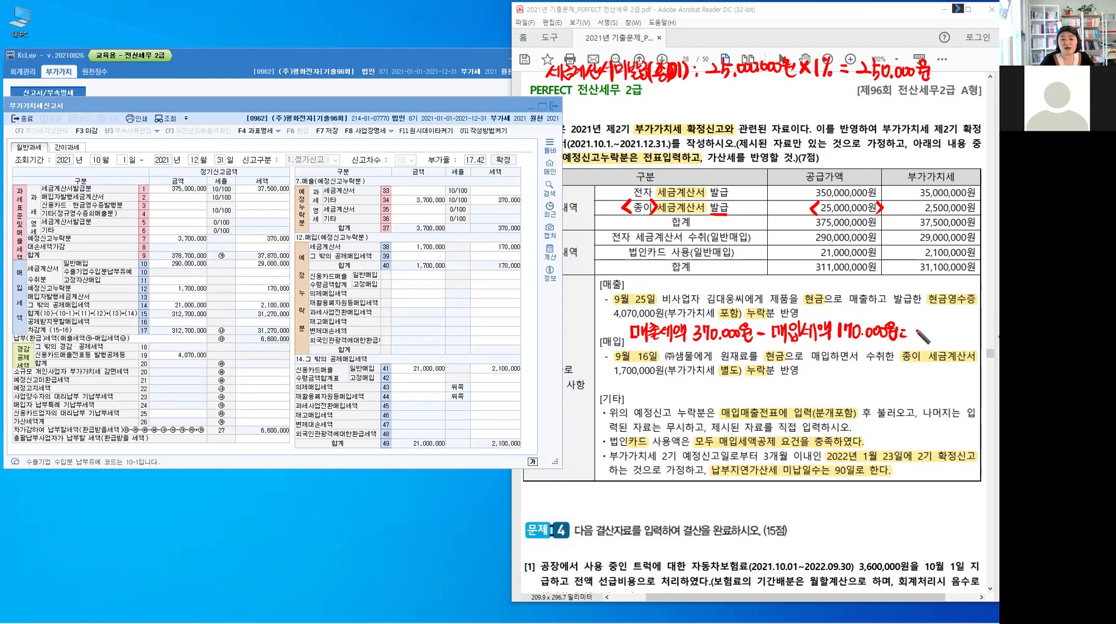
pyautogui.moveTo(917, 330)
pyautogui.mouseDown()
pyautogui.moveTo(967, 330)
pyautogui.moveTo(970, 343)
pyautogui.mouseUp()
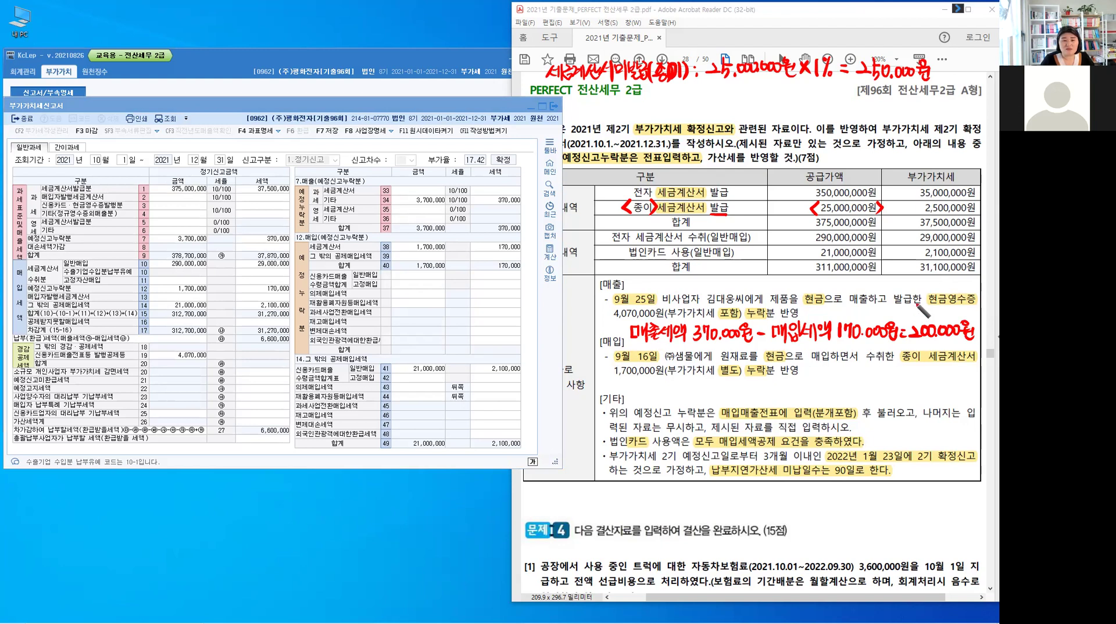
pyautogui.moveTo(912, 302); pyautogui.dragTo(921, 312)
pyautogui.moveTo(924, 300); pyautogui.dragTo(924, 315)
pyautogui.moveTo(929, 301)
pyautogui.mouseDown()
pyautogui.moveTo(939, 315)
pyautogui.moveTo(973, 312)
pyautogui.mouseUp()
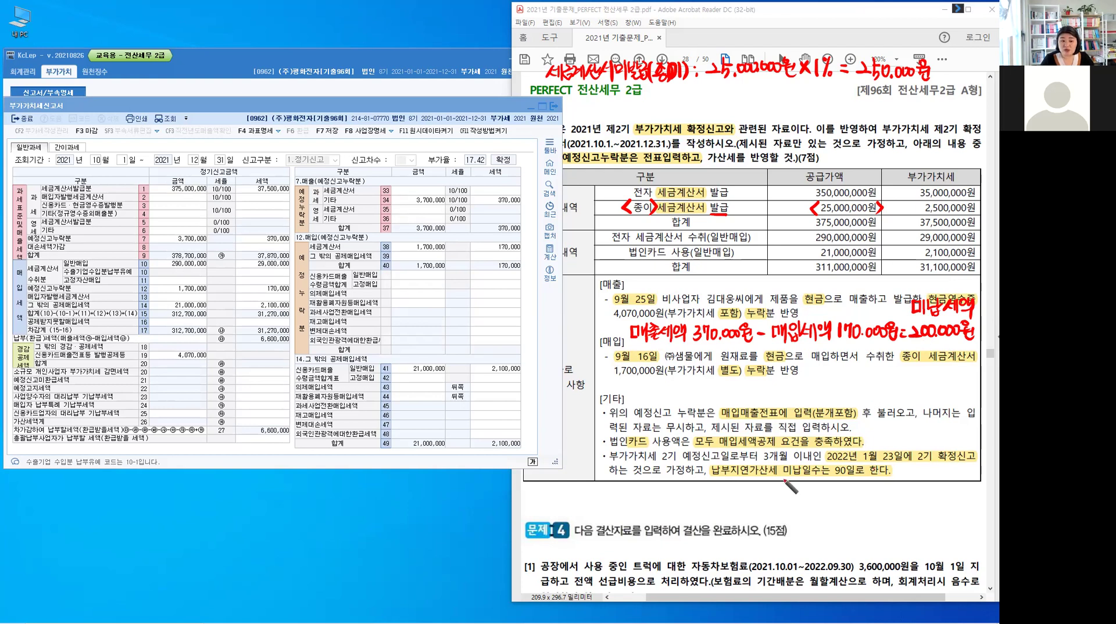
# Underline 2기 예정신고일 and the 2022년 1월 23일 filing date, circle 3개월, note 75% 감면, and bracket the 미납일수 90일 text
pyautogui.moveTo(660, 460)
pyautogui.mouseDown()
pyautogui.moveTo(779, 463)
pyautogui.moveTo(790, 434)
pyautogui.mouseUp()
pyautogui.moveTo(824, 463); pyautogui.dragTo(906, 468)
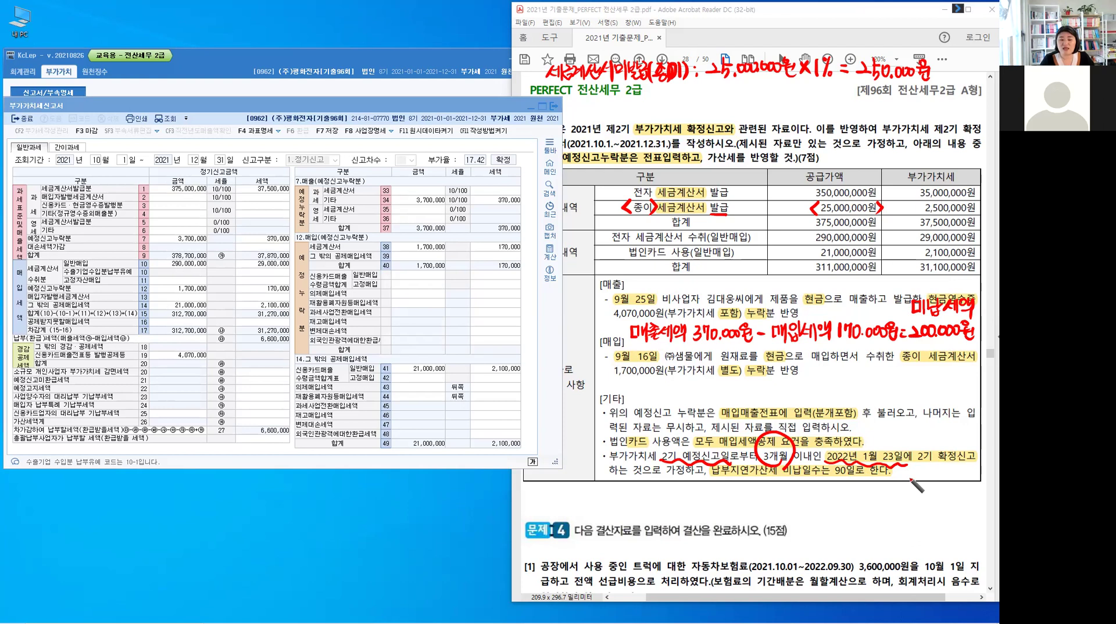
pyautogui.moveTo(899, 488)
pyautogui.mouseDown()
pyautogui.moveTo(899, 467)
pyautogui.moveTo(917, 494)
pyautogui.moveTo(934, 493)
pyautogui.mouseUp()
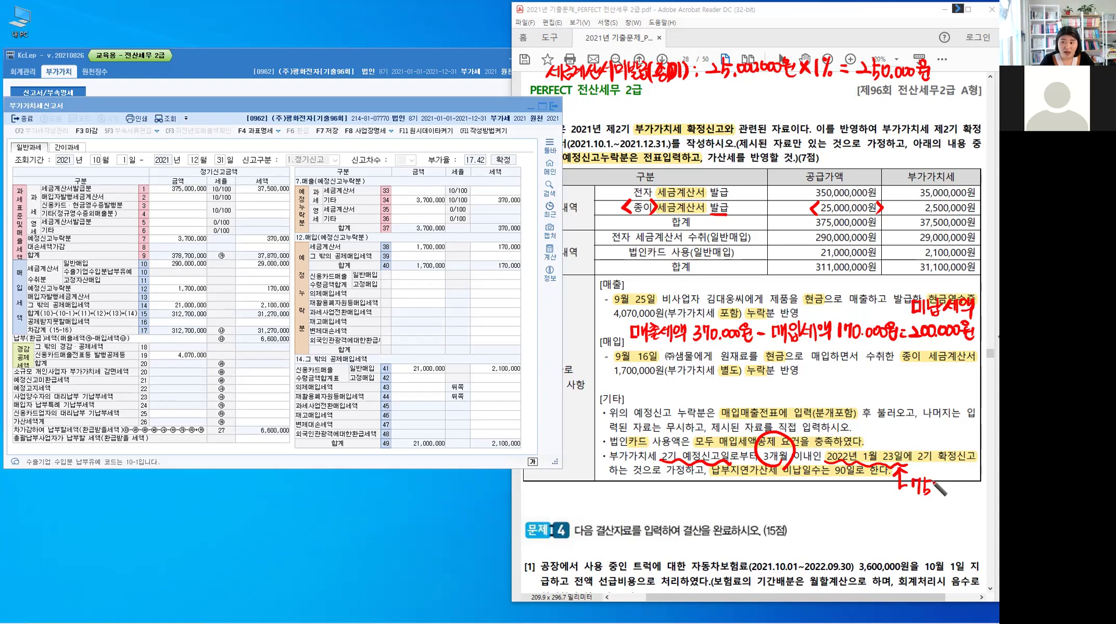
pyautogui.moveTo(937, 480)
pyautogui.mouseDown()
pyautogui.moveTo(942, 494)
pyautogui.moveTo(973, 487)
pyautogui.moveTo(989, 507)
pyautogui.mouseUp()
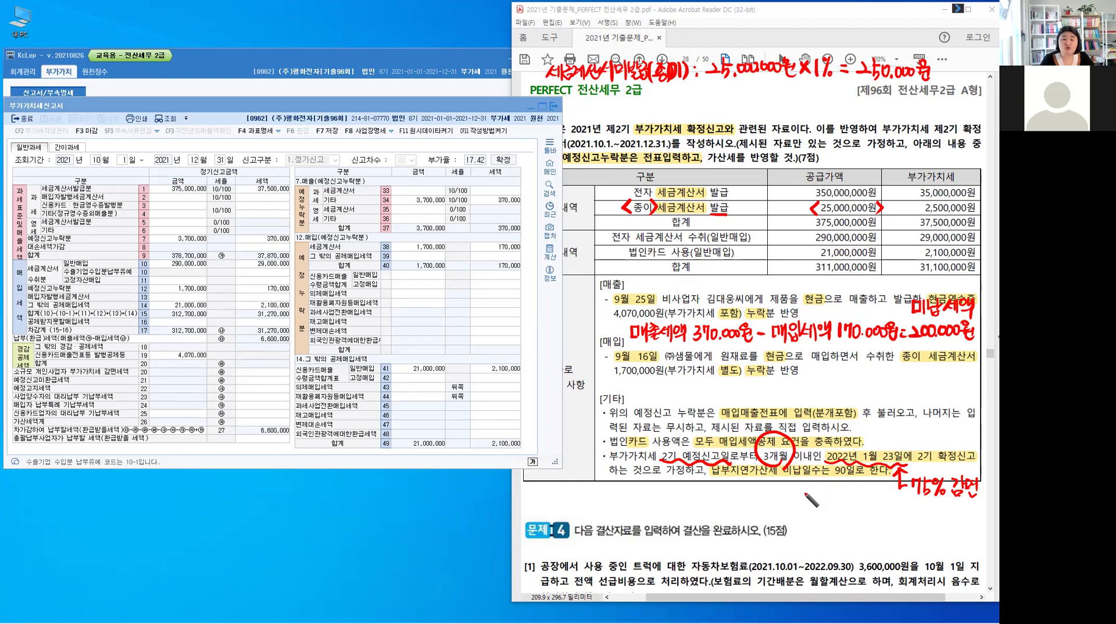
pyautogui.moveTo(802, 480)
pyautogui.mouseDown()
pyautogui.moveTo(840, 492)
pyautogui.moveTo(846, 479)
pyautogui.mouseUp()
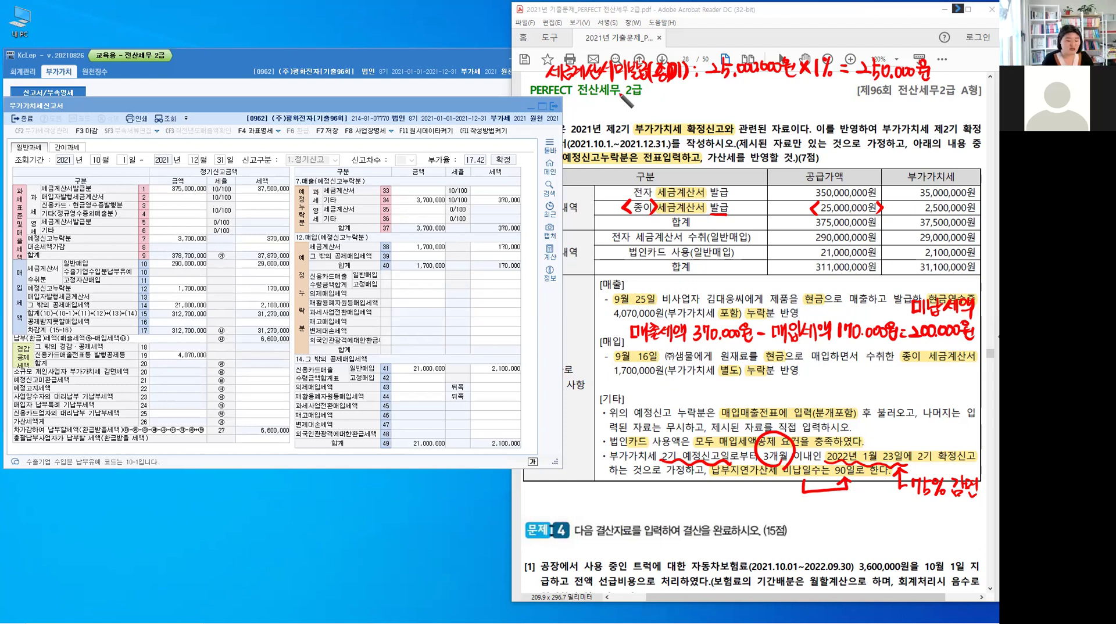
# Display the 가산세명세 details of the 가산세계 row 26 in the 부가가치세신고서
pyautogui.click(284, 422)
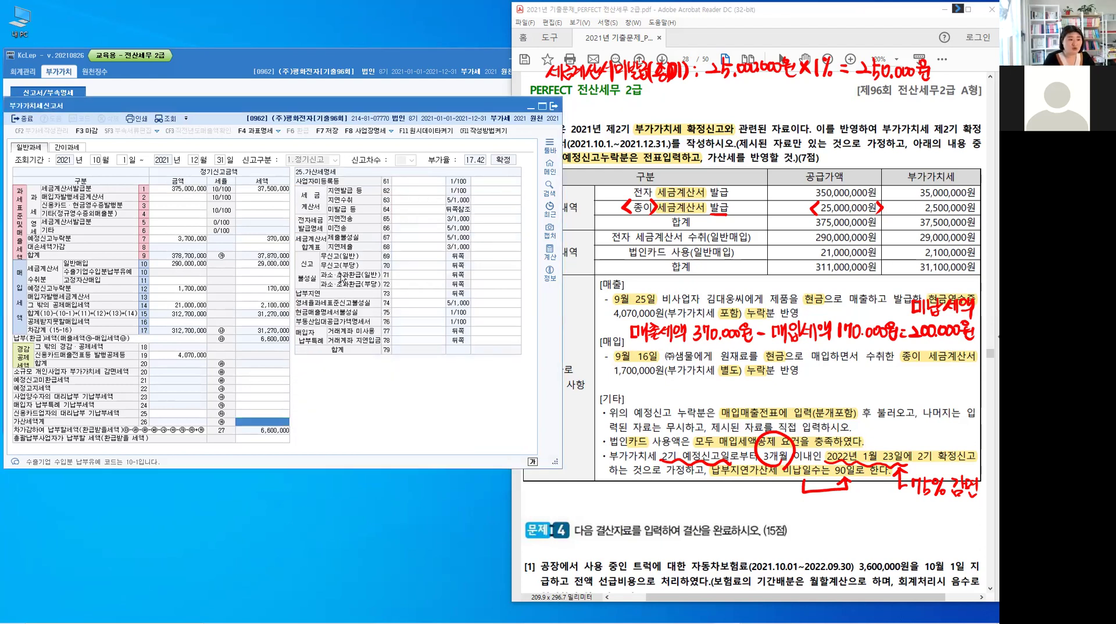